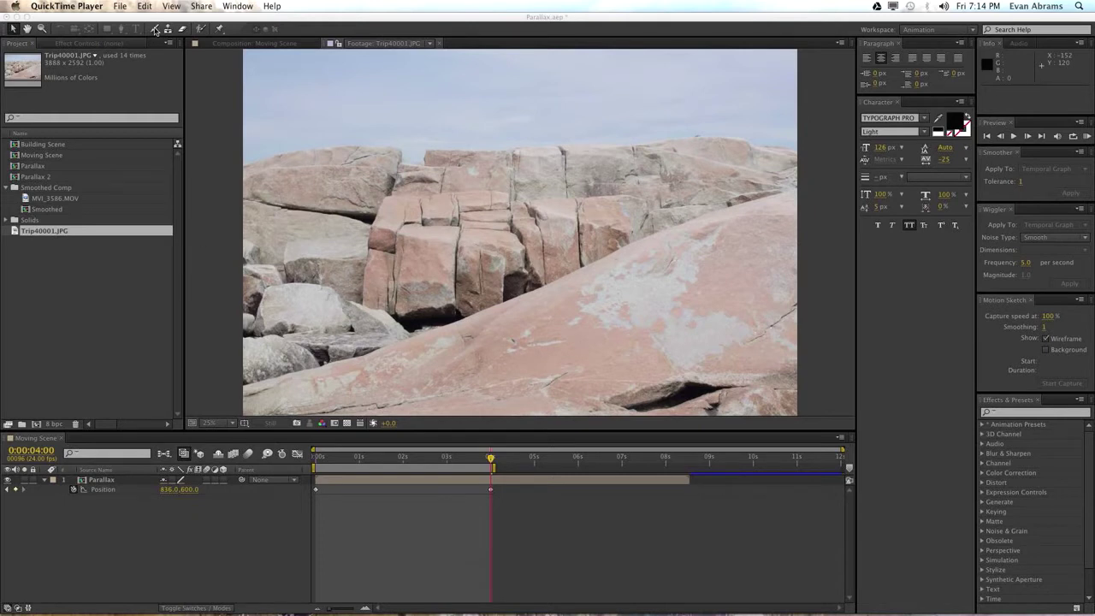
Step: Create a new composition from the Trip40001.JPG footage
left_click(154, 33)
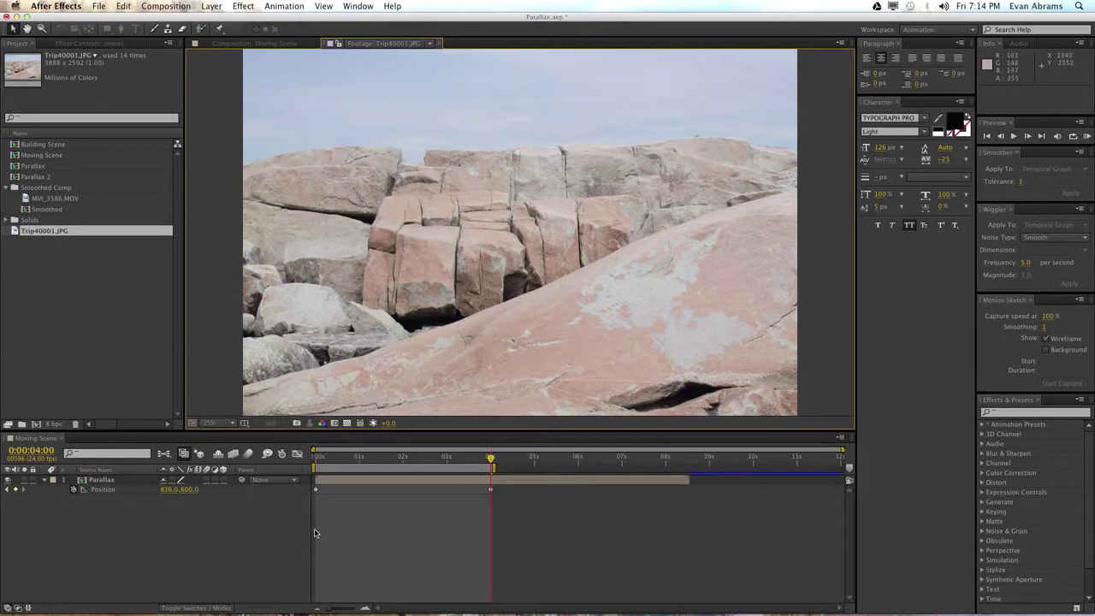
left_click(190, 508)
left_click(111, 292)
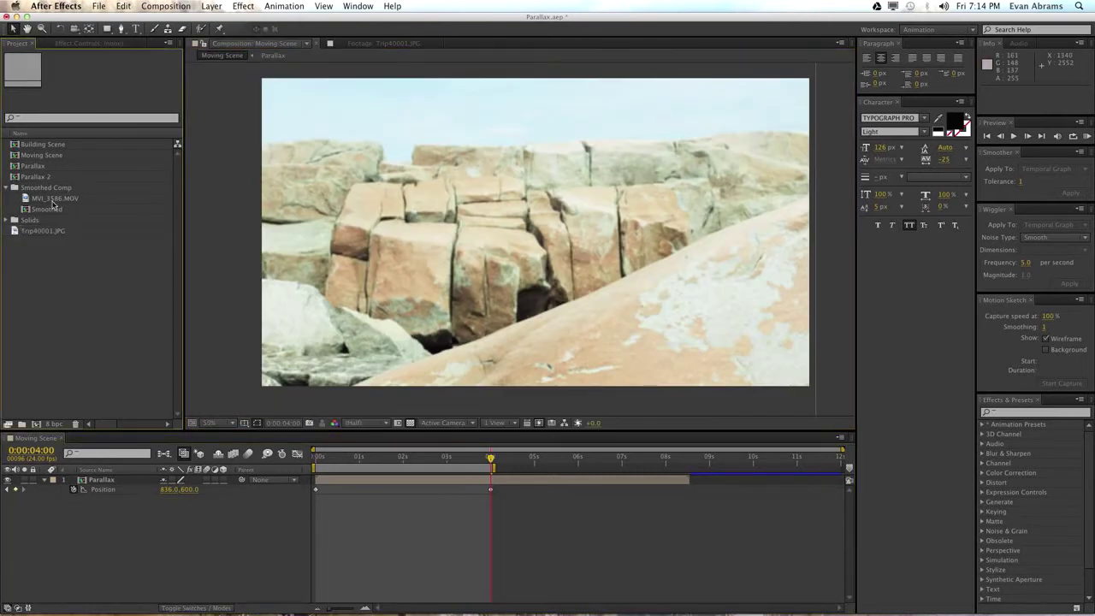
left_click(43, 234)
key("super+z")
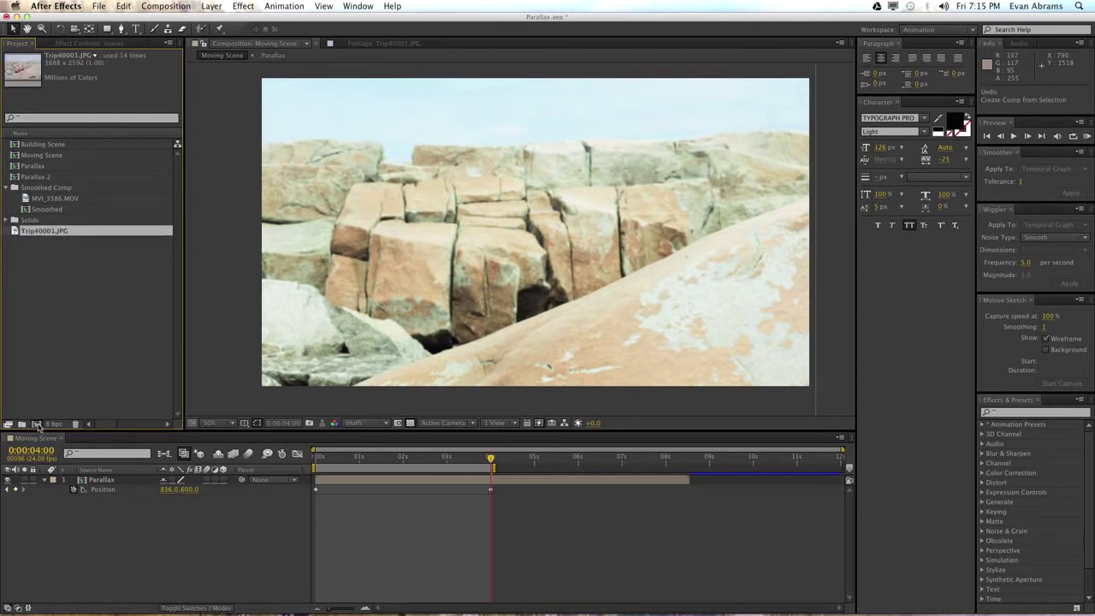
left_click(37, 424)
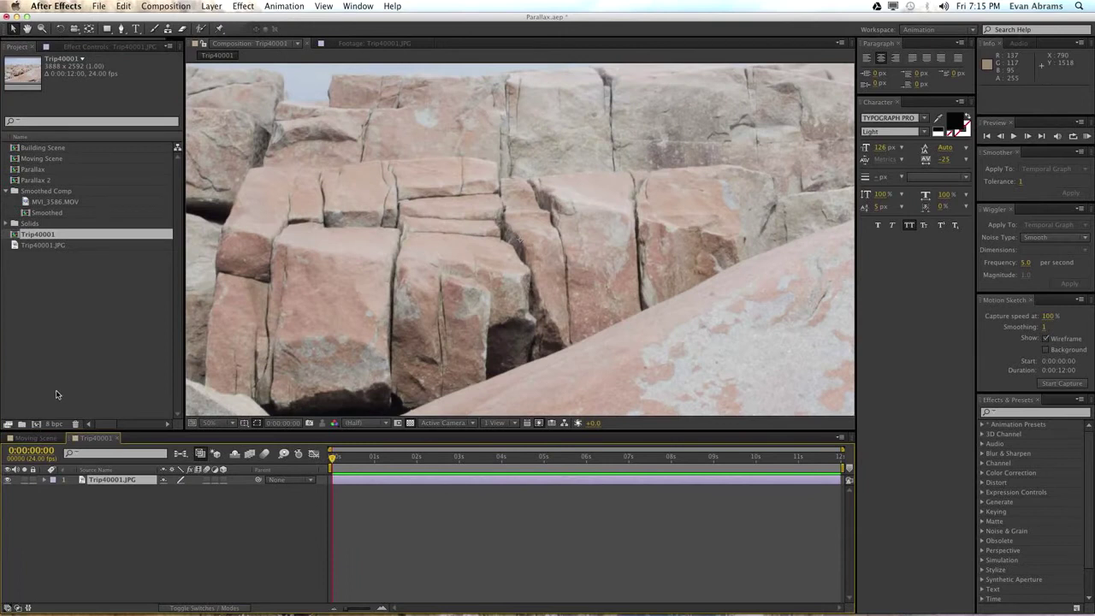
scroll(441, 264, "down", 2)
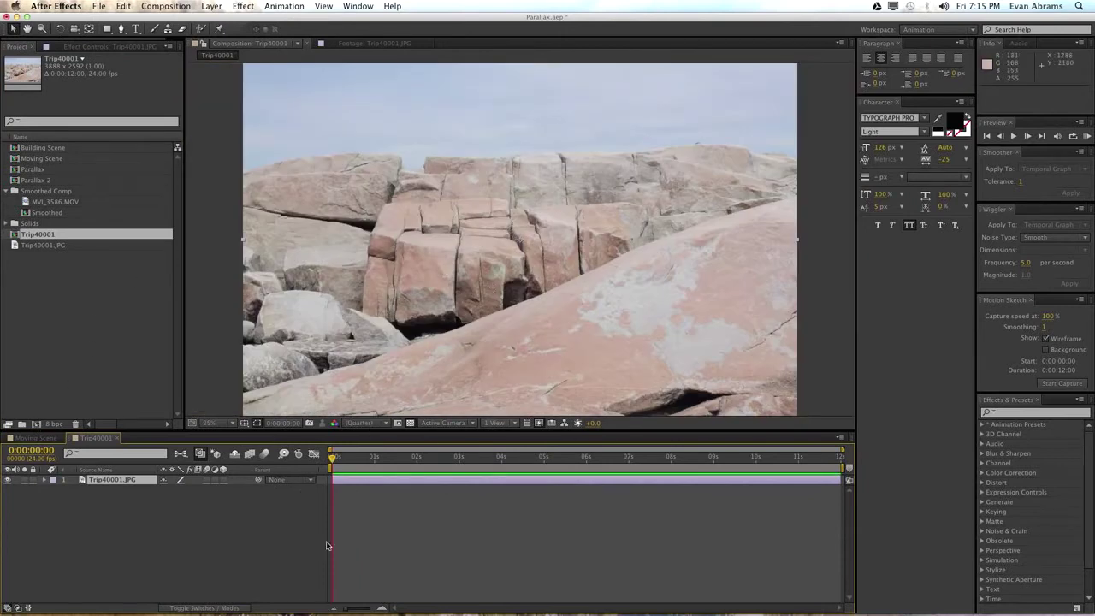
Step: Start a Pen tool mask on the Trip40001.JPG layer just outside the photo's left edge, following the foreground slope's upper edge
left_click(128, 510)
left_click(120, 480)
left_click_drag(450, 334, 440, 313)
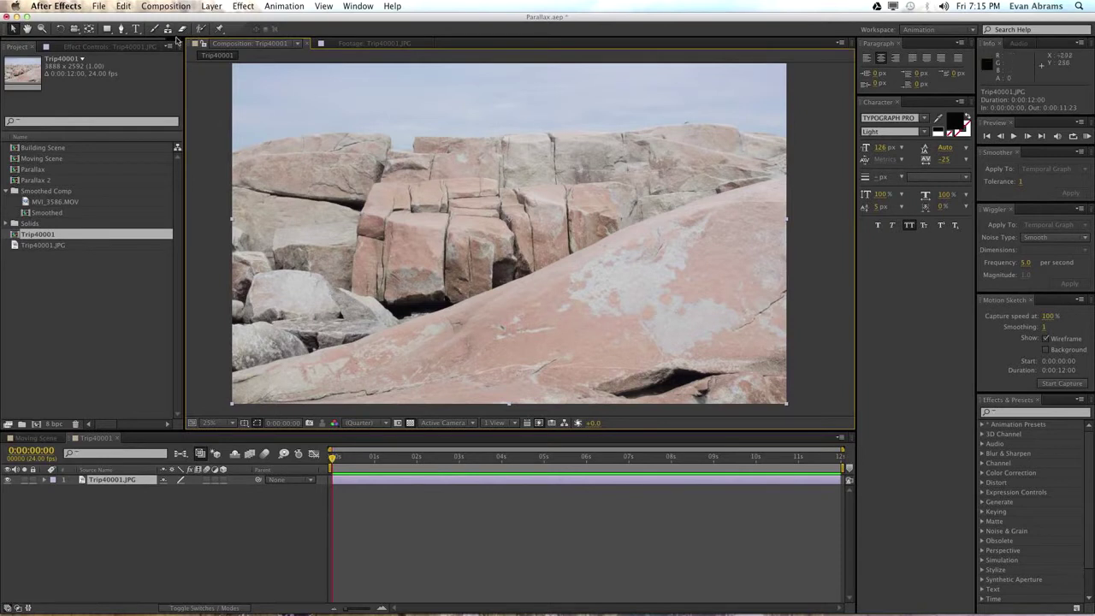
left_click(122, 29)
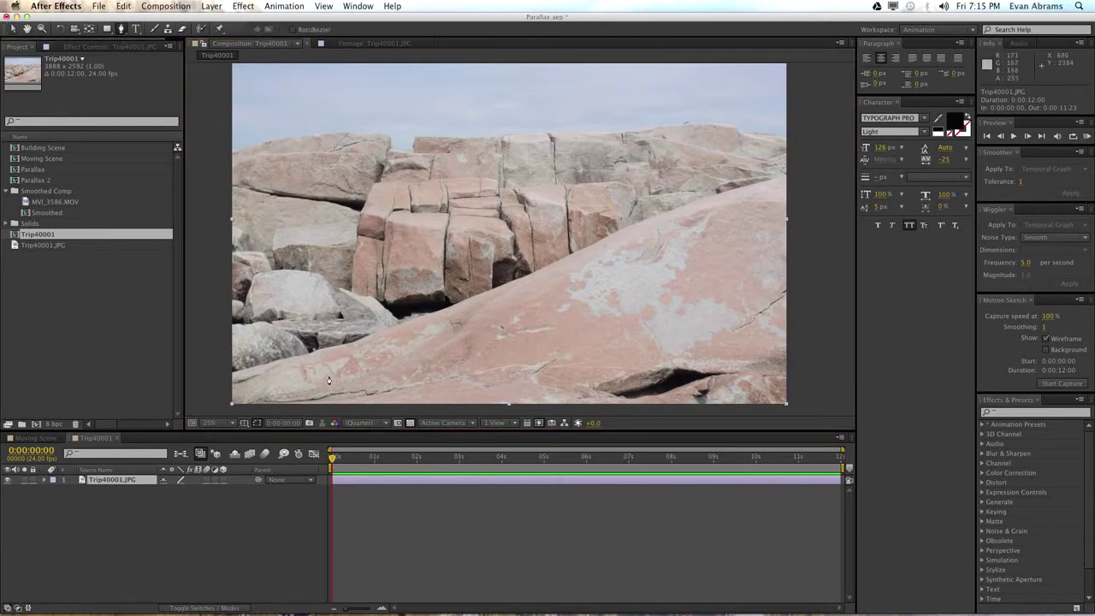
key("period")
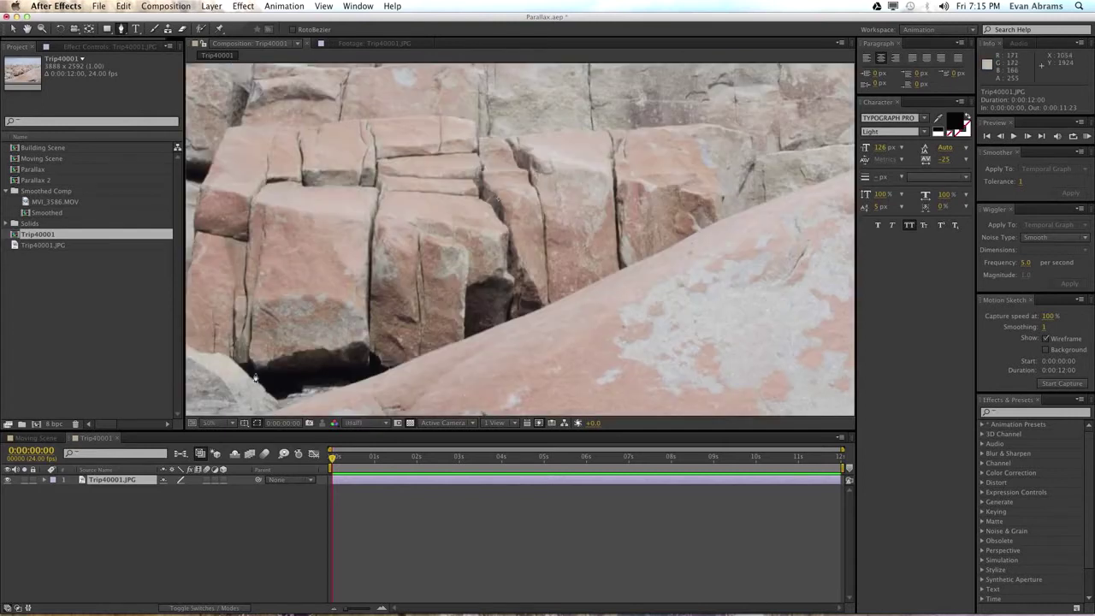
key("space")
left_click_drag(292, 365, 522, 171)
left_click_drag(301, 281, 540, 238)
key("period")
left_click_drag(362, 300, 433, 286)
key("g")
left_click(374, 298)
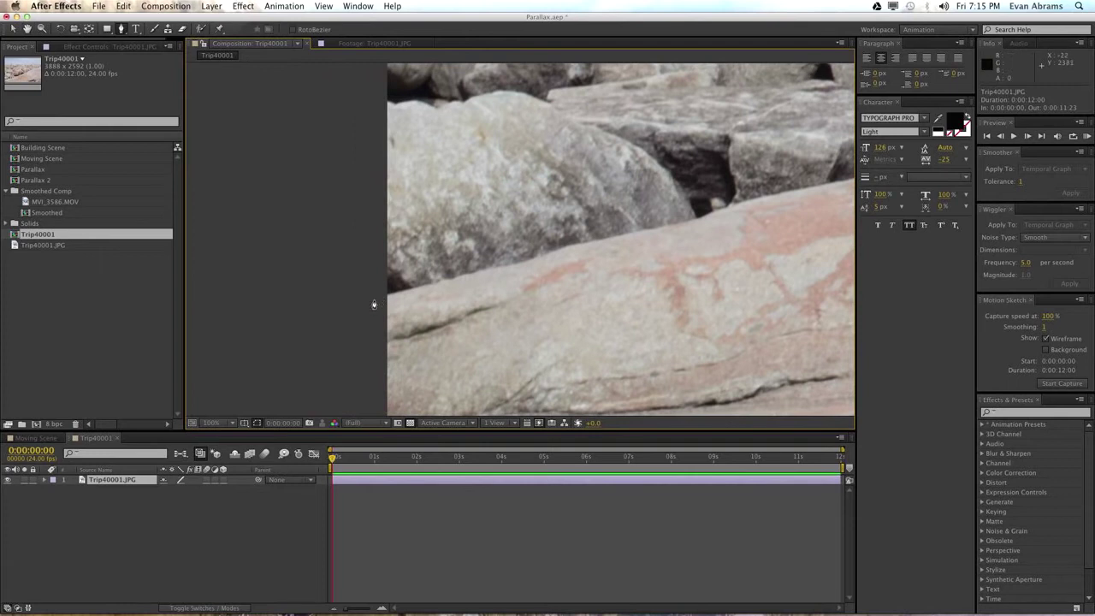
left_click(419, 290)
left_click(463, 279)
left_click(480, 275)
left_click(502, 271)
left_click(525, 268)
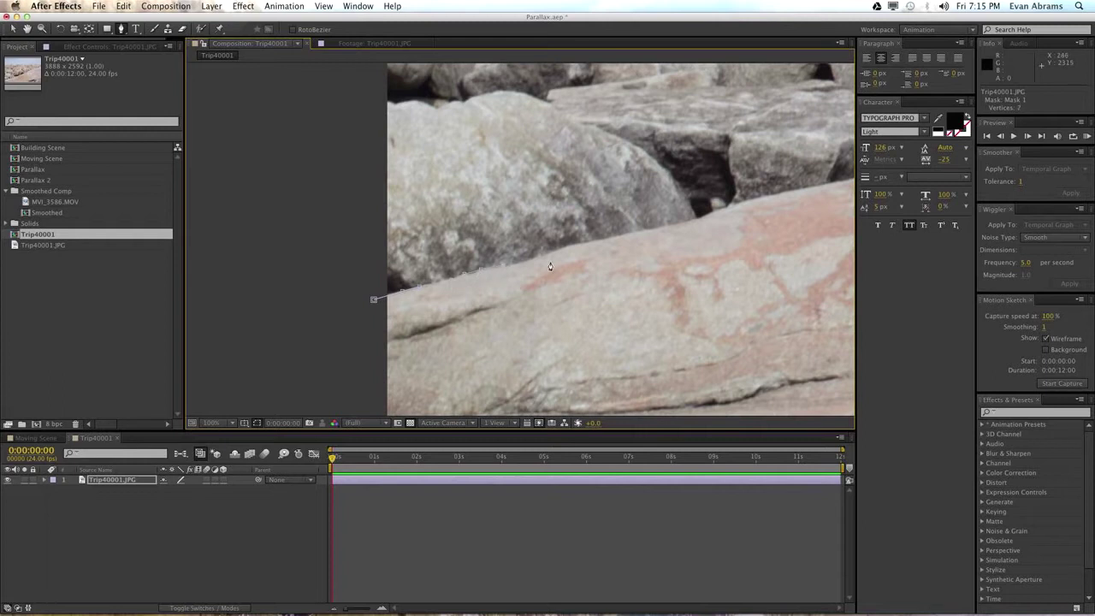
Step: Continue the mask path along the foreground slope's edge beneath the round grey boulder
scroll(549, 266, "up", 1)
left_click(502, 235)
left_click(536, 224)
left_click(561, 206)
left_click(587, 203)
left_click(651, 192)
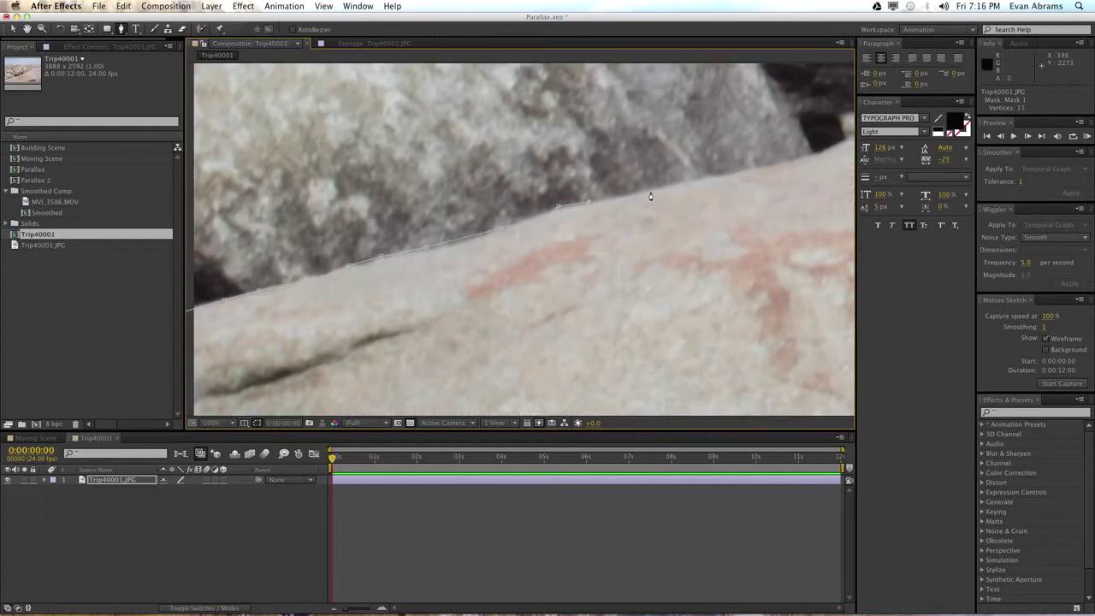
left_click(716, 178)
left_click(774, 164)
Step: Extend the mask path along the slope past the dark gap beside the boulder and under the small grey stones
key("space")
left_click_drag(810, 155, 604, 257)
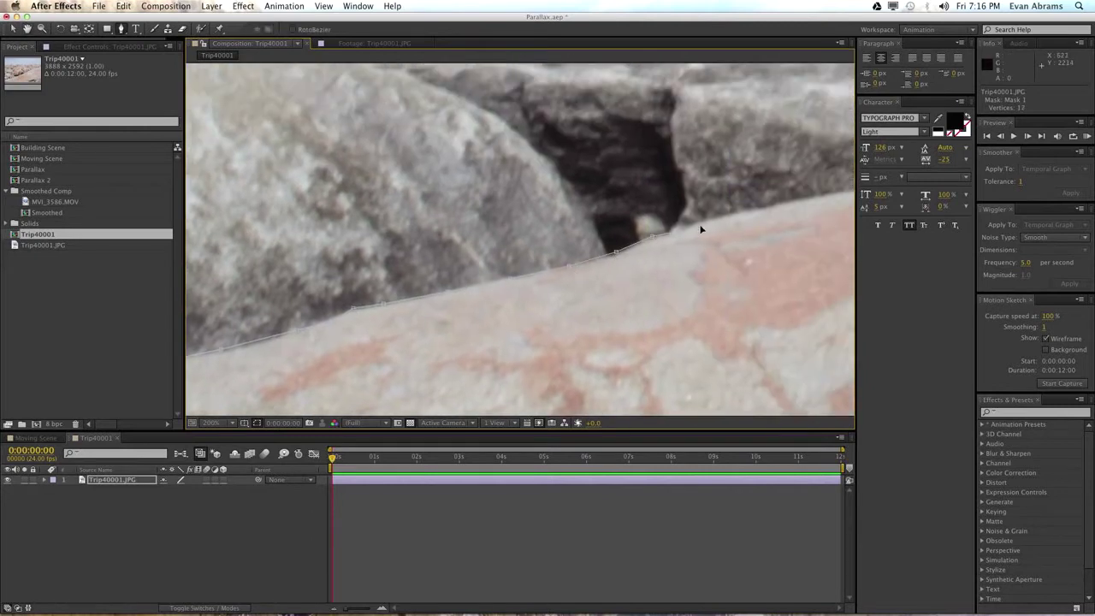
key("space")
left_click_drag(791, 221, 551, 277)
left_click(560, 256)
left_click(678, 232)
left_click(730, 227)
Step: Trace the slope's edge from the small grey stones to the base of the pale boulder beside the black crevice
key("space")
left_click_drag(731, 220, 582, 327)
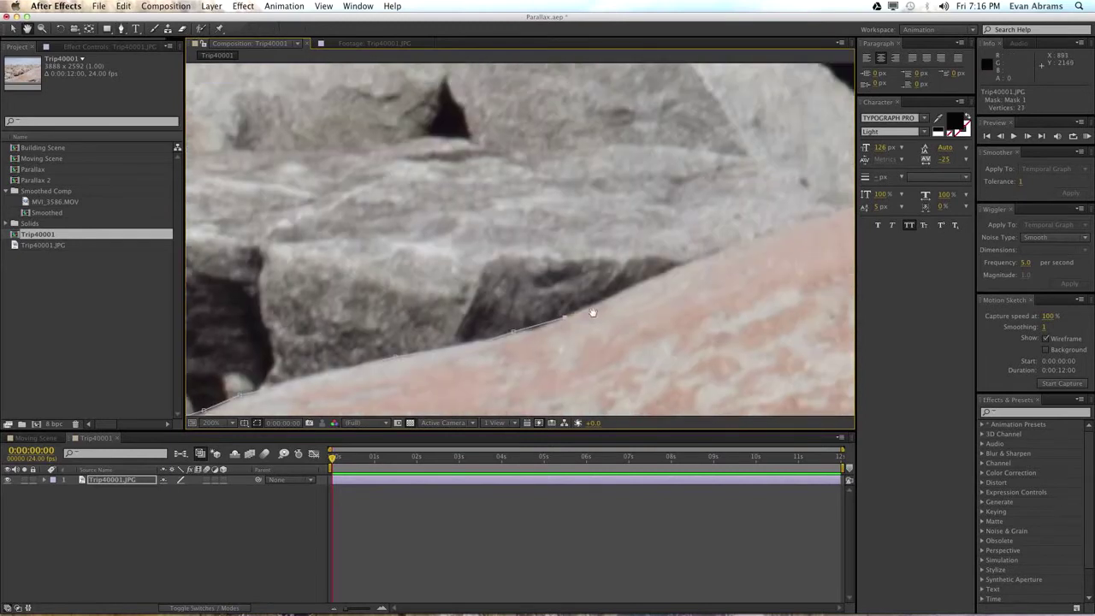
left_click(711, 259)
left_click(764, 238)
key("space")
left_click_drag(789, 232, 598, 296)
left_click(655, 268)
key("space")
left_click(683, 245)
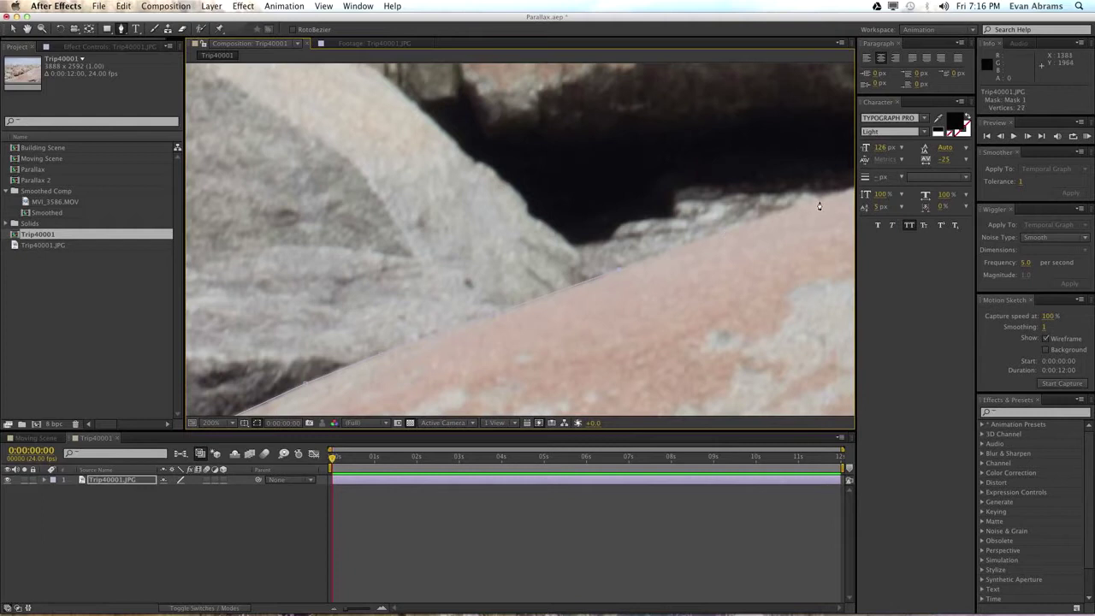
Step: Add mask points along the slope's edge below the black crevice, up to the first reddish rock blocks
key("space")
left_click_drag(848, 200, 659, 274)
left_click(720, 249)
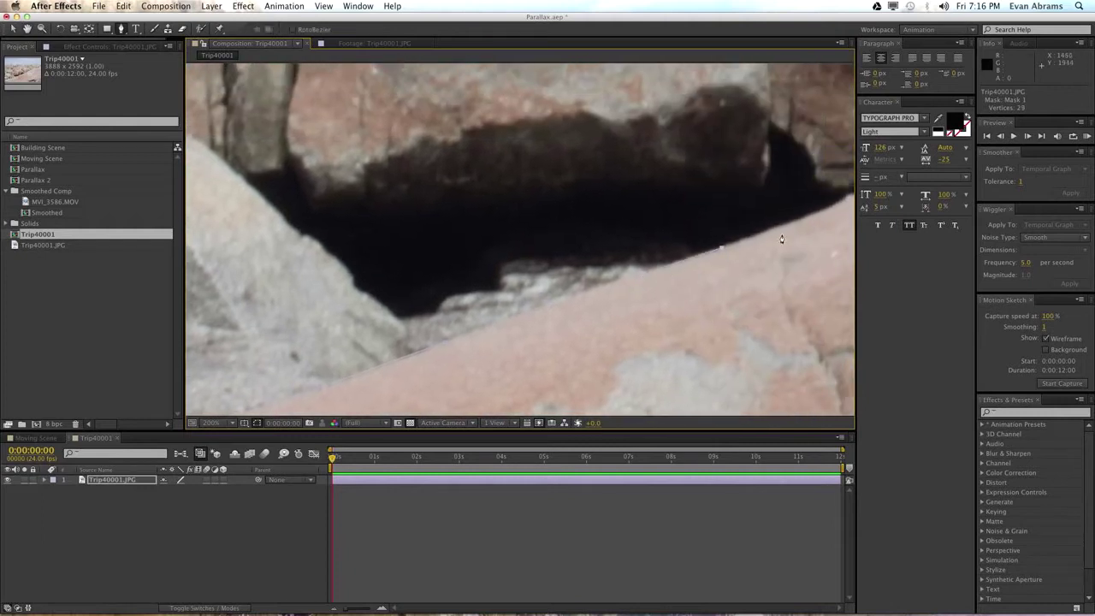
left_click(812, 216)
key("space")
left_click_drag(826, 210, 647, 273)
left_click(653, 255)
left_click(701, 237)
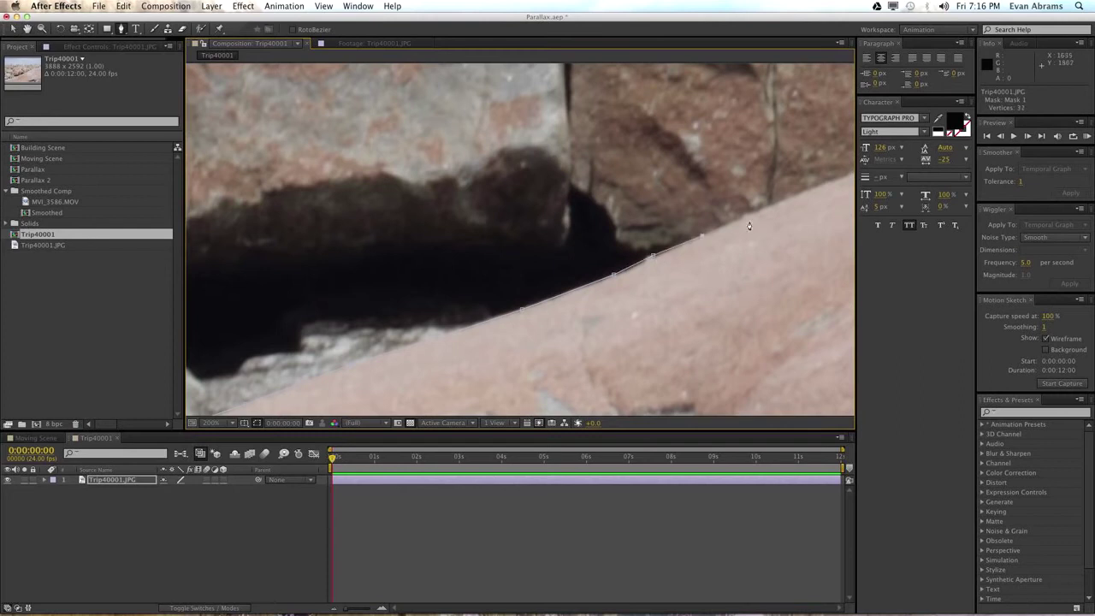
left_click(823, 188)
Step: Carry the mask path along the slope beneath the cracked red blocks and the dark shadowed recess
key("space")
left_click_drag(824, 188, 580, 246)
left_click(647, 219)
left_click(709, 197)
left_click(758, 179)
key("space")
left_click_drag(757, 179, 630, 221)
left_click(637, 207)
left_click(719, 175)
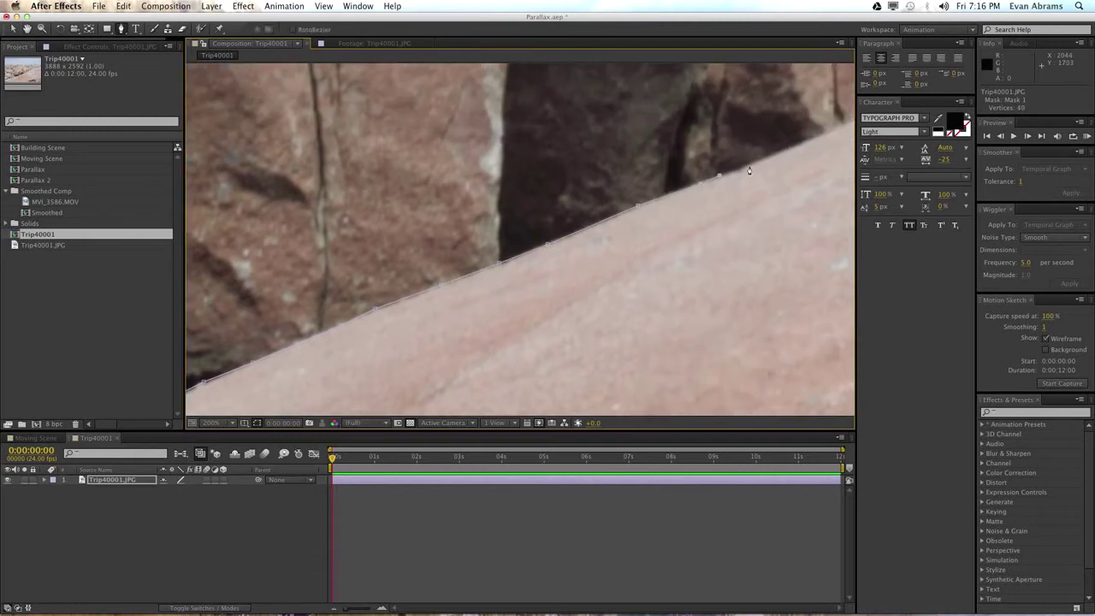
left_click(804, 145)
Step: Trace the slope's edge from the shadowed recess to the tall crack at the far side of the large red block
key("space")
left_click_drag(780, 160, 528, 292)
left_click(590, 254)
left_click(608, 248)
left_click(682, 213)
left_click(740, 179)
left_click(756, 181)
key("space")
left_click_drag(757, 178, 591, 297)
left_click(735, 209)
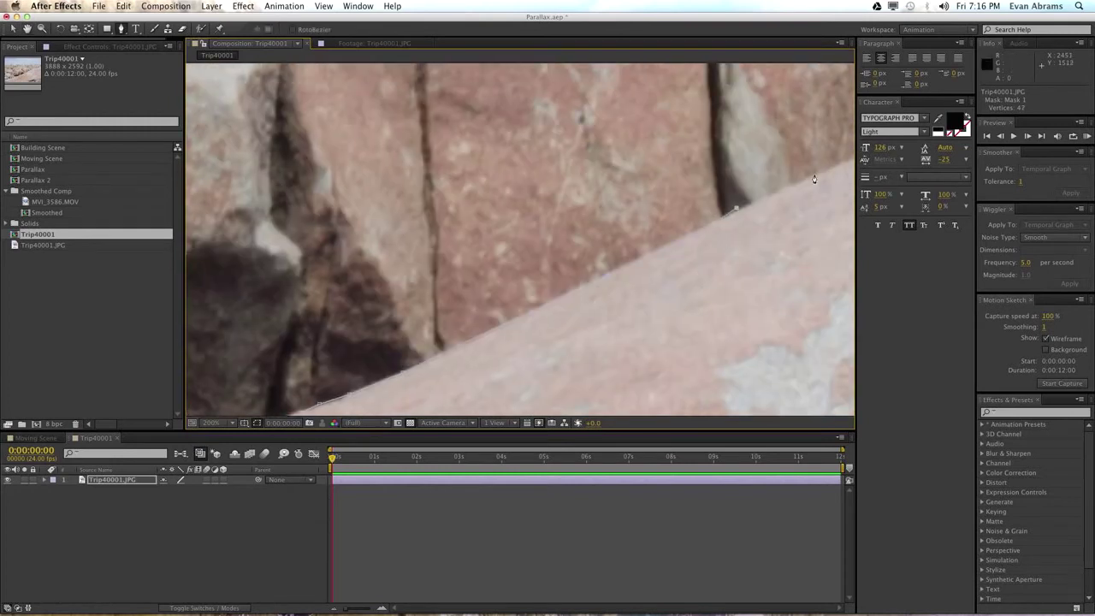
Step: Continue the mask path from the tall crack past the last red block and along the pale grey rocks
key("space")
left_click_drag(801, 191, 530, 284)
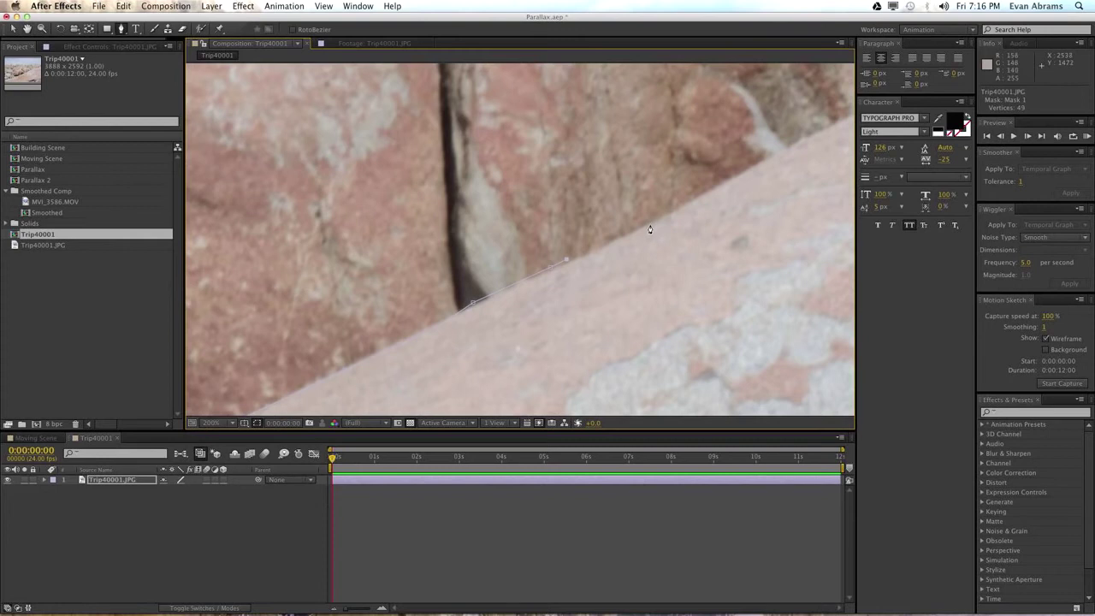
left_click(774, 167)
mouse_move(801, 147)
left_mouse_down()
mouse_move(754, 129)
mouse_move(721, 176)
mouse_move(763, 167)
mouse_move(814, 132)
left_mouse_up()
left_click_drag(804, 166, 340, 336)
key("g")
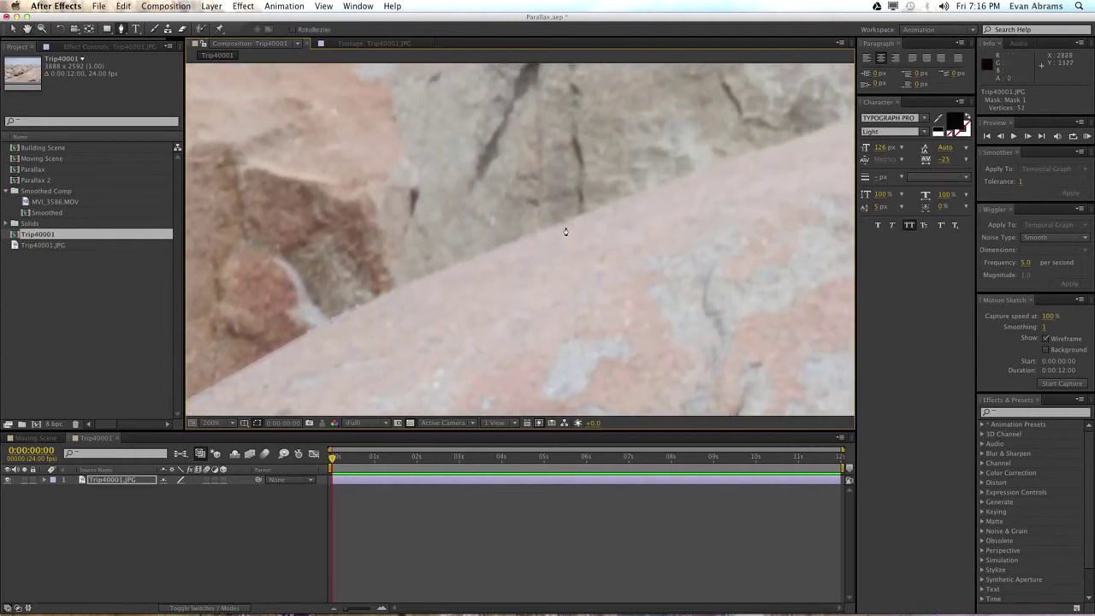
left_click(578, 222)
left_click(687, 179)
left_click(841, 127)
left_click_drag(840, 127, 391, 305)
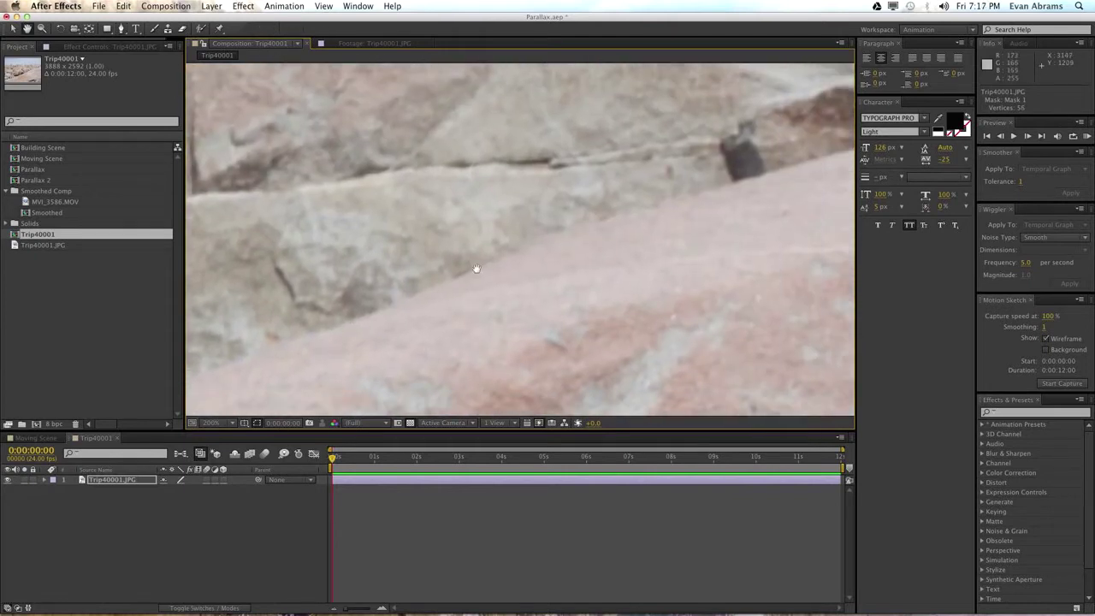
left_click(541, 247)
left_click(617, 222)
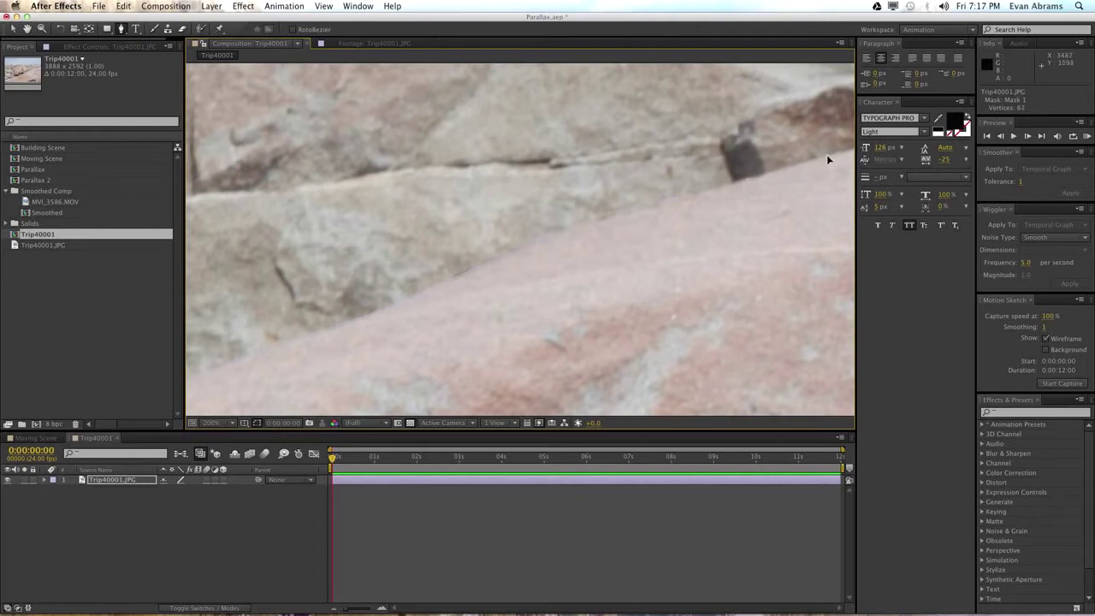
Step: Finish tracing the slope's crest past the small dark notch to a point just outside the photo's right edge
key("space")
left_click_drag(828, 160, 277, 299)
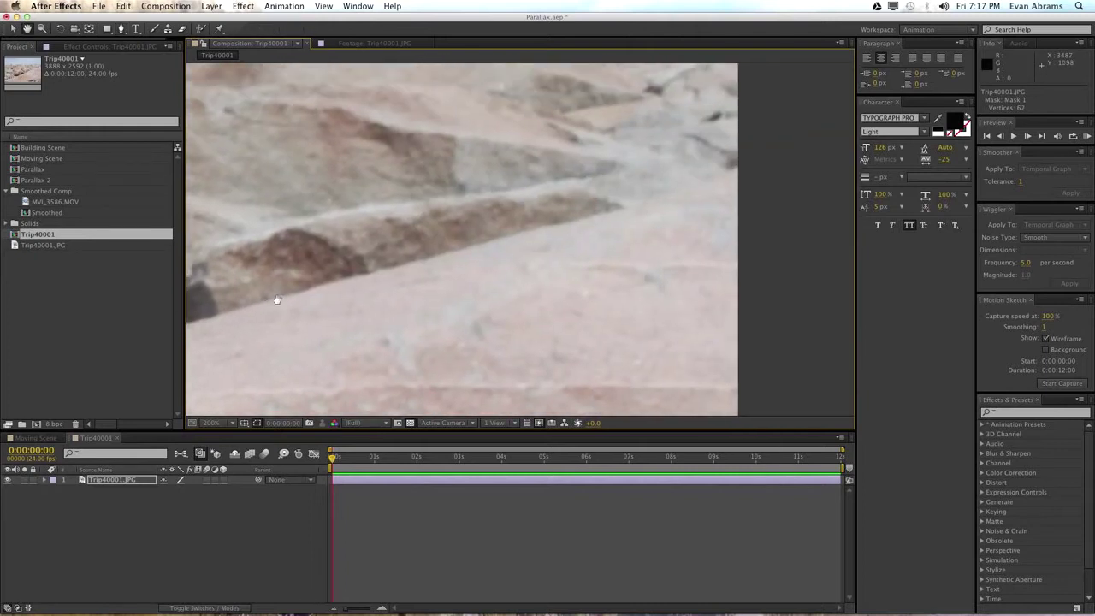
left_click(346, 288)
left_click(398, 265)
left_click(469, 247)
left_click(553, 228)
left_click(618, 215)
left_click(658, 200)
left_click(715, 186)
left_click(753, 161)
Step: Close the mask around the foreground rock with two points below the photo's lower corners, ending at the starting point
scroll(754, 165, "down", 1)
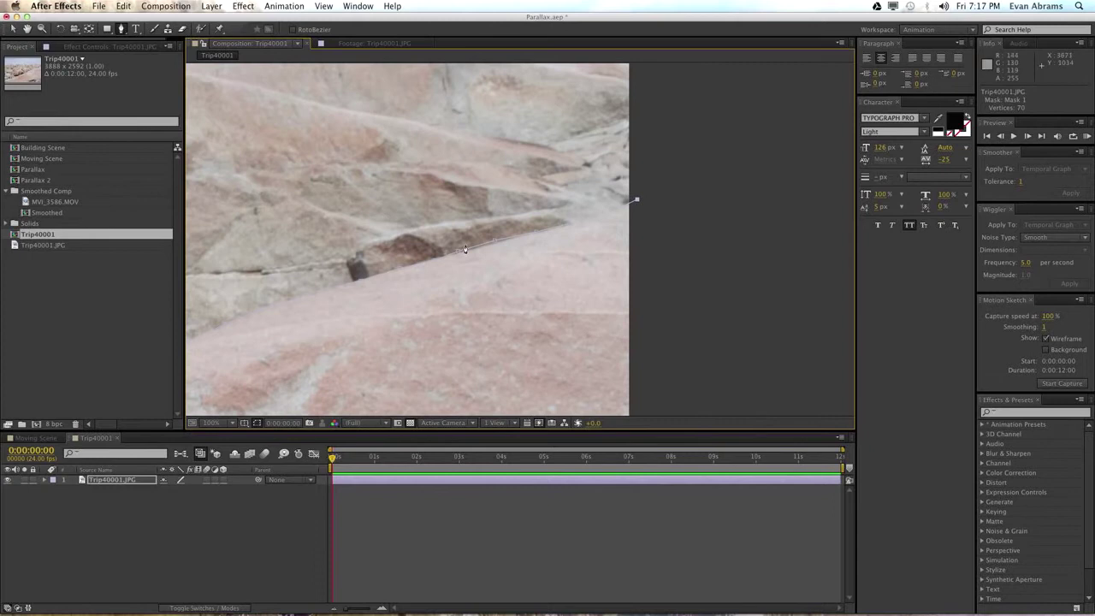
scroll(379, 288, "down", 1)
scroll(401, 287, "down", 1)
scroll(413, 288, "up", 1)
scroll(413, 288, "up", 1)
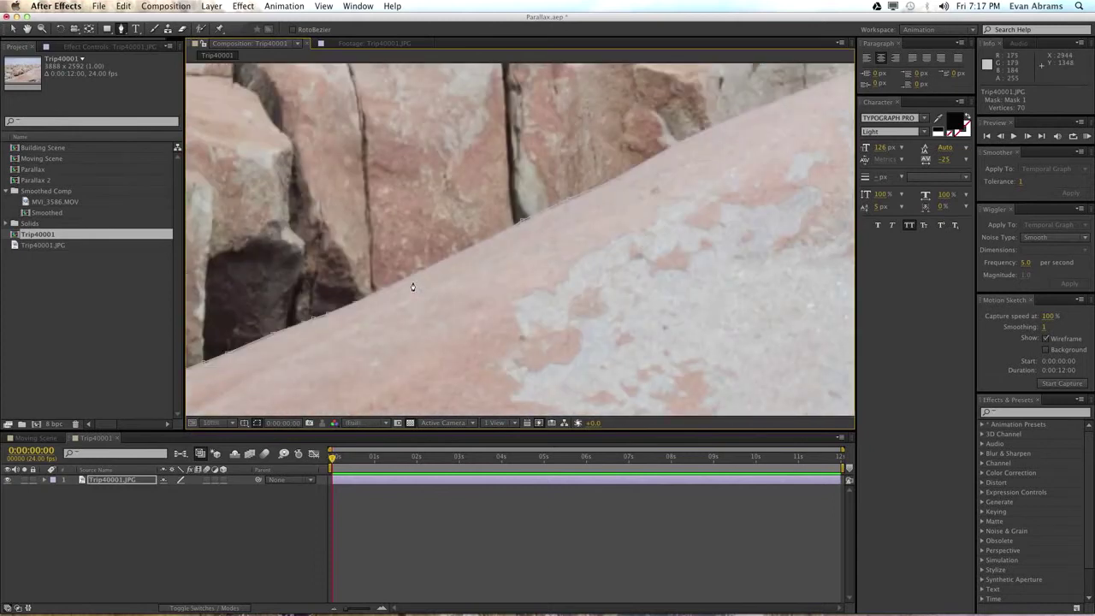
scroll(413, 288, "down", 3)
left_click_drag(534, 277, 602, 254)
key("space")
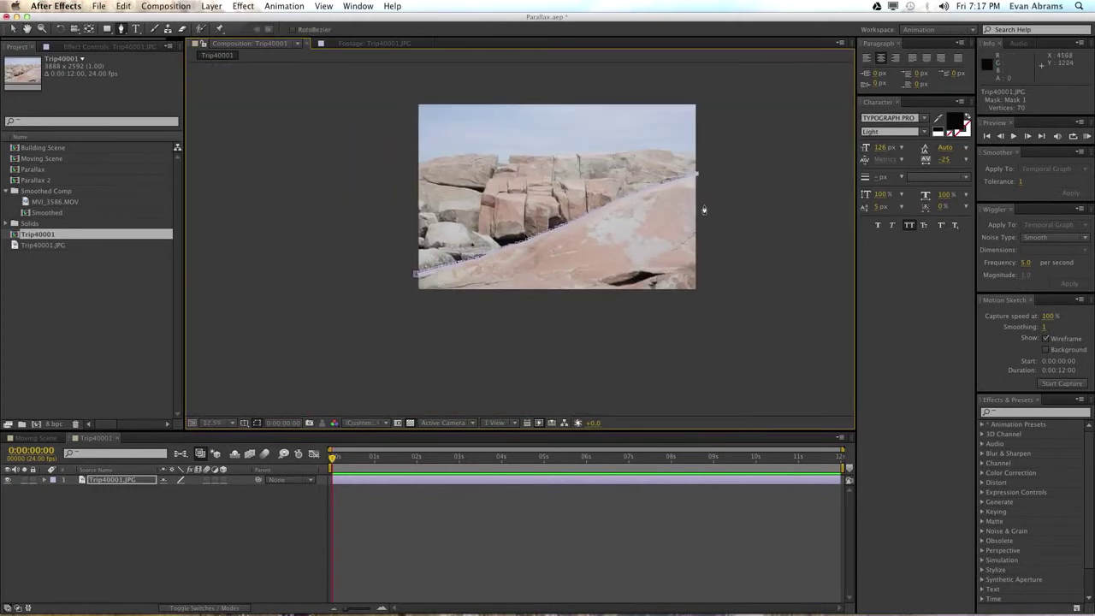
left_click(711, 298)
left_click(407, 301)
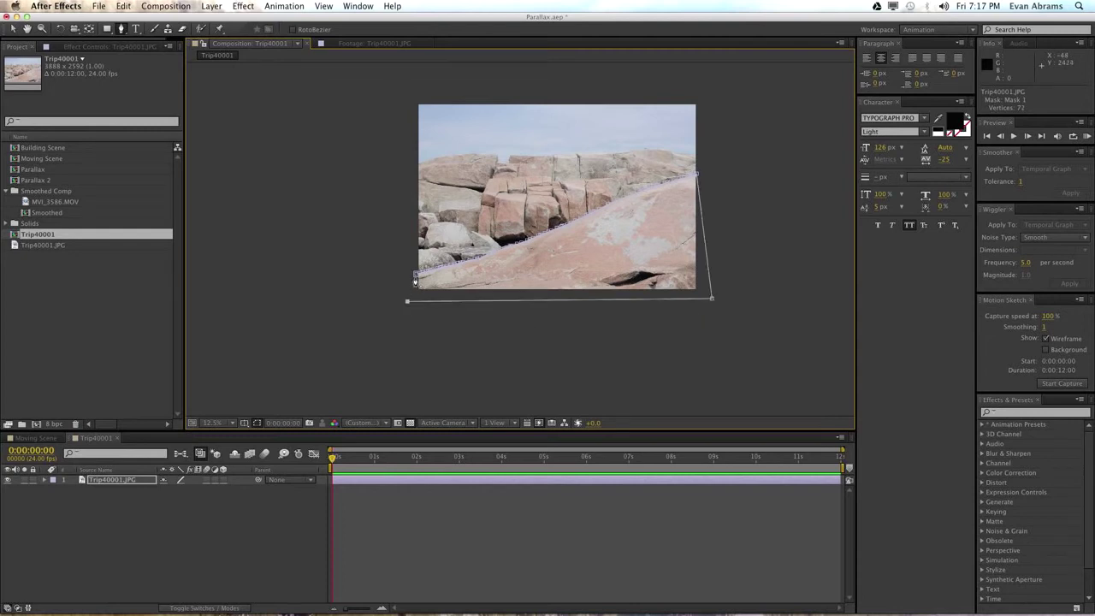
scroll(414, 280, "up", 2)
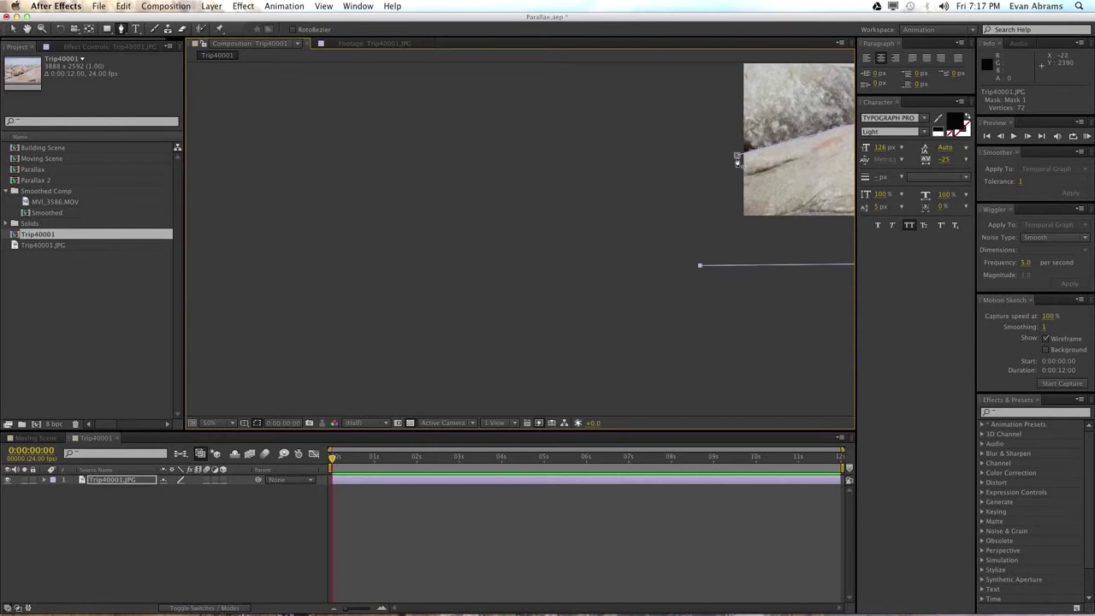
left_click(737, 160)
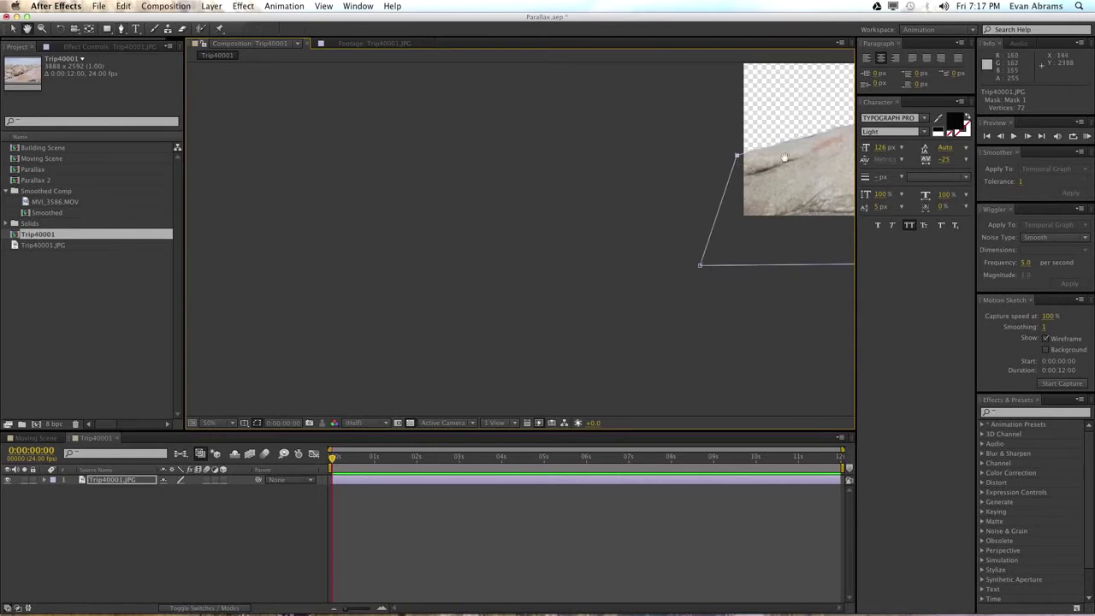
scroll(528, 227, "down", 2)
scroll(528, 227, "right", 5)
scroll(527, 227, "up", 2)
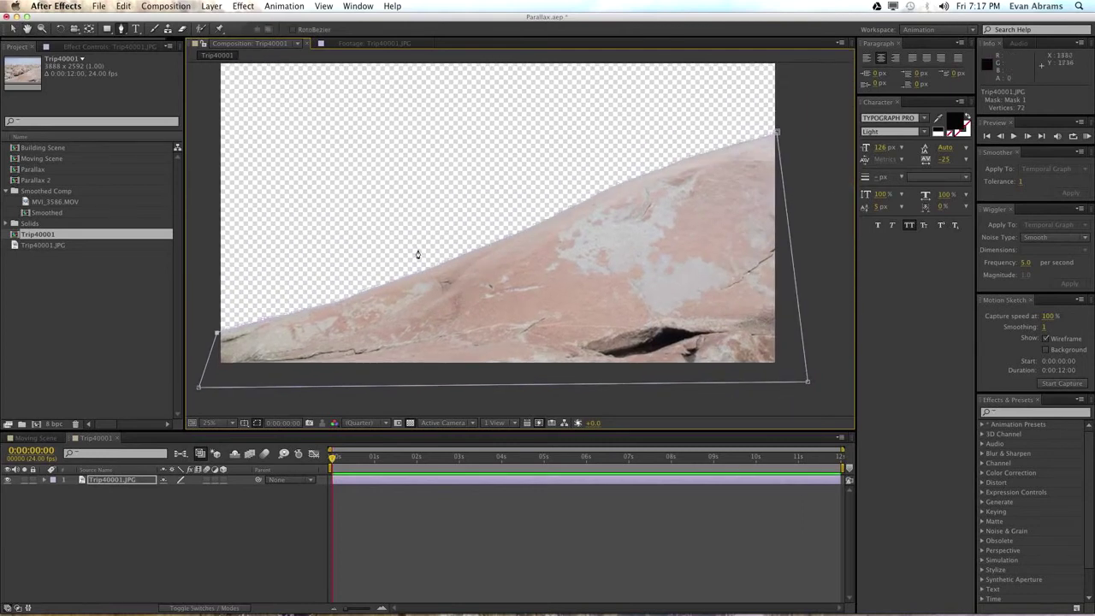
Step: Set the mode of Mask 1 on the Trip40001.JPG layer to None
key("v")
left_click(199, 531)
left_click(46, 480)
left_click(53, 490)
left_click(171, 499)
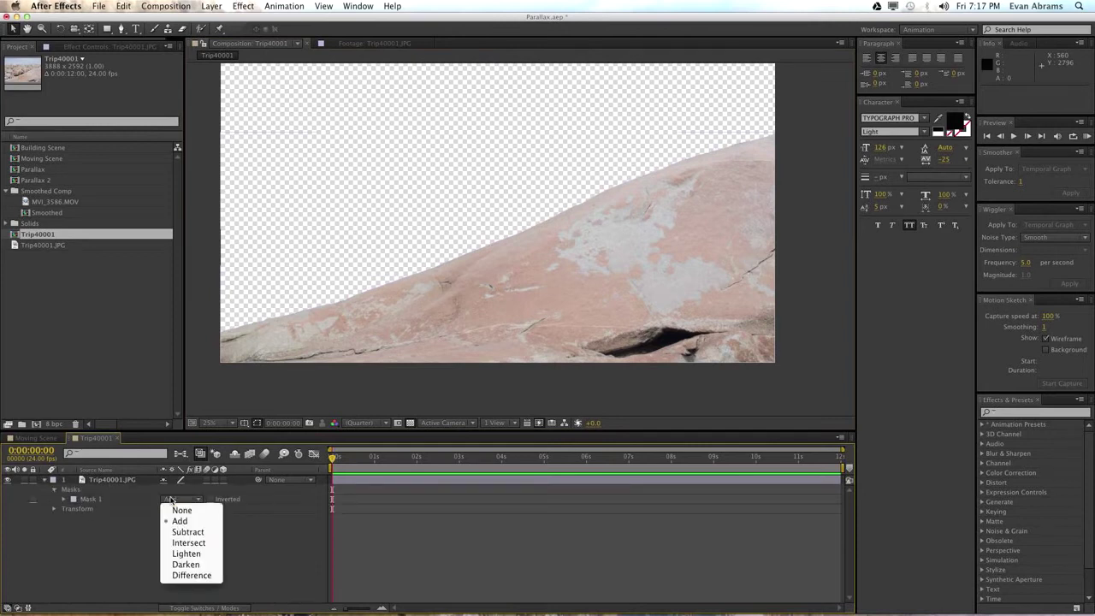
left_click(176, 509)
Step: Select Mask 1 on the Picture layer in the Parallax composition and examine the foreground rock's outline
left_click_drag(379, 327, 413, 350)
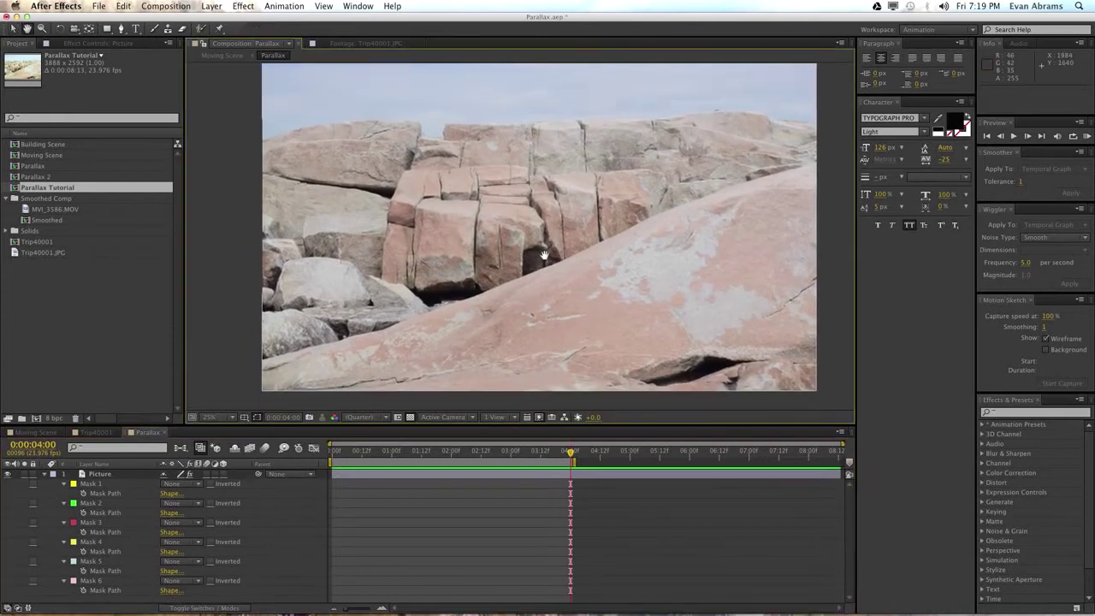
left_click(104, 485)
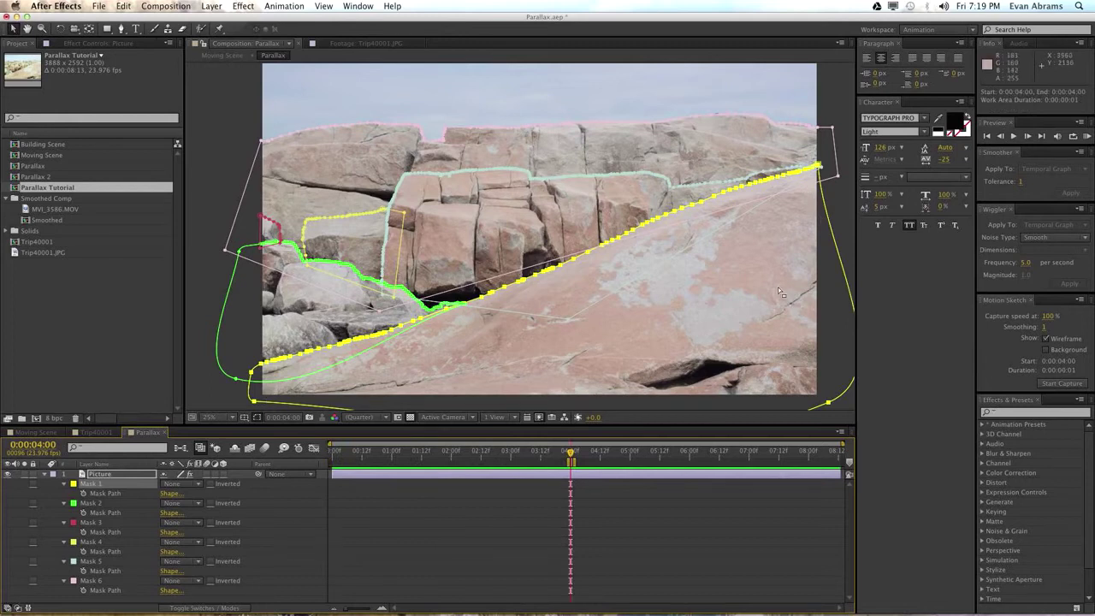
scroll(352, 316, "down", 2)
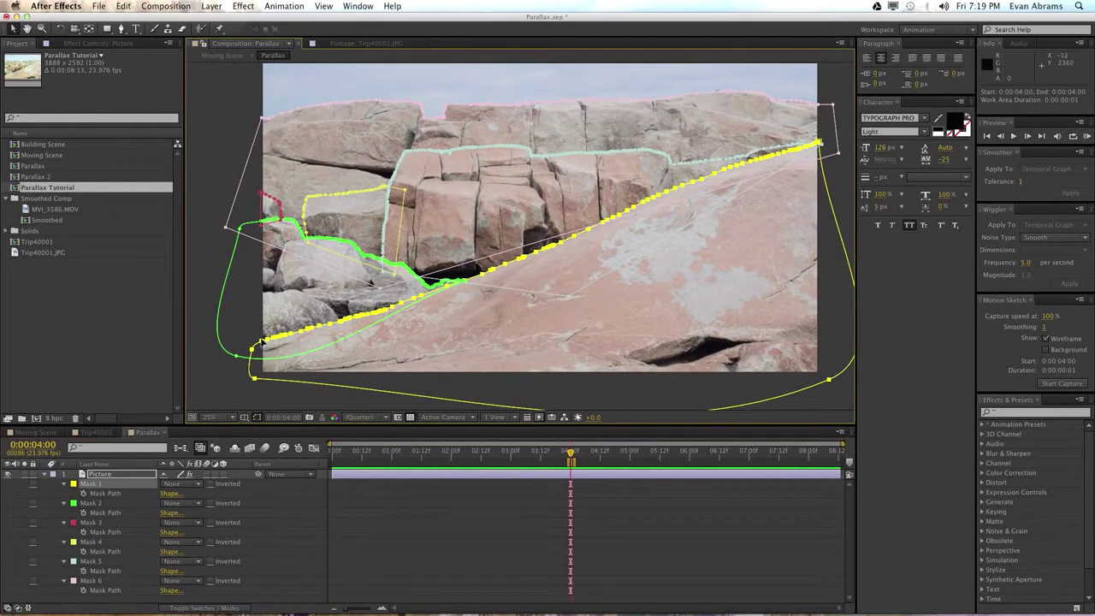
left_click(108, 487)
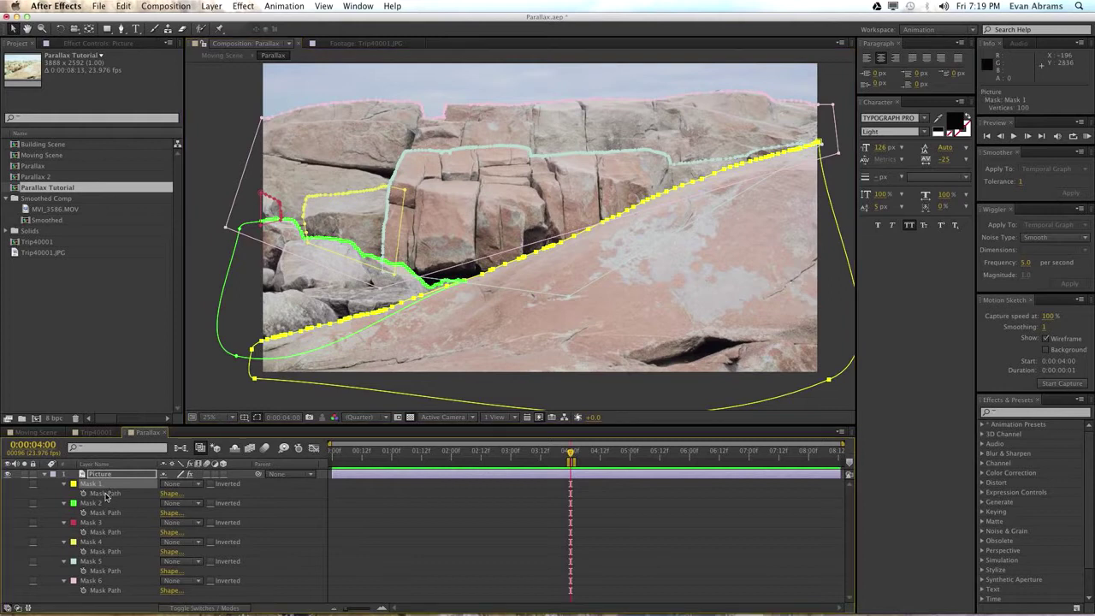
Step: Try toggling Mask 1's corner point below the photo's lower-left corner between sharp and curved with the Convert Vertex tool
left_click(106, 494)
left_click_drag(121, 28, 138, 42)
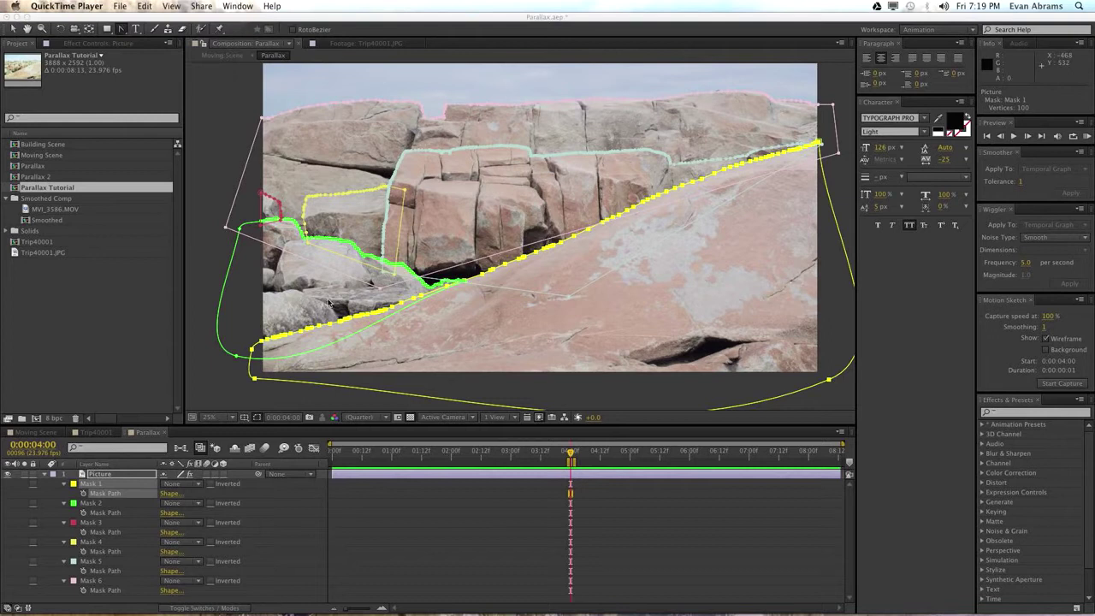
left_click(257, 380)
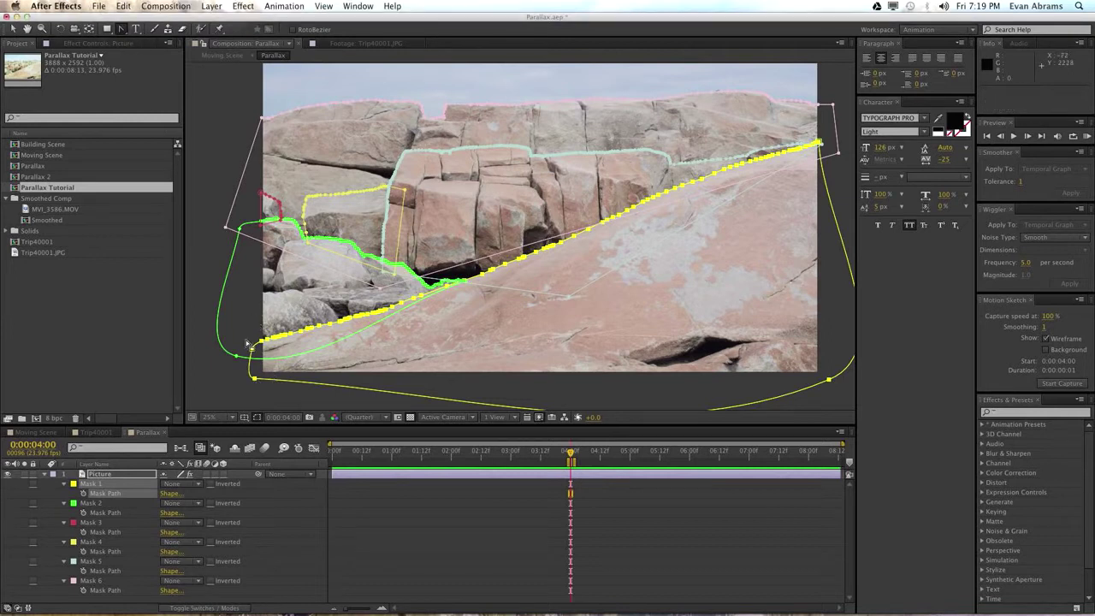
left_click(255, 379)
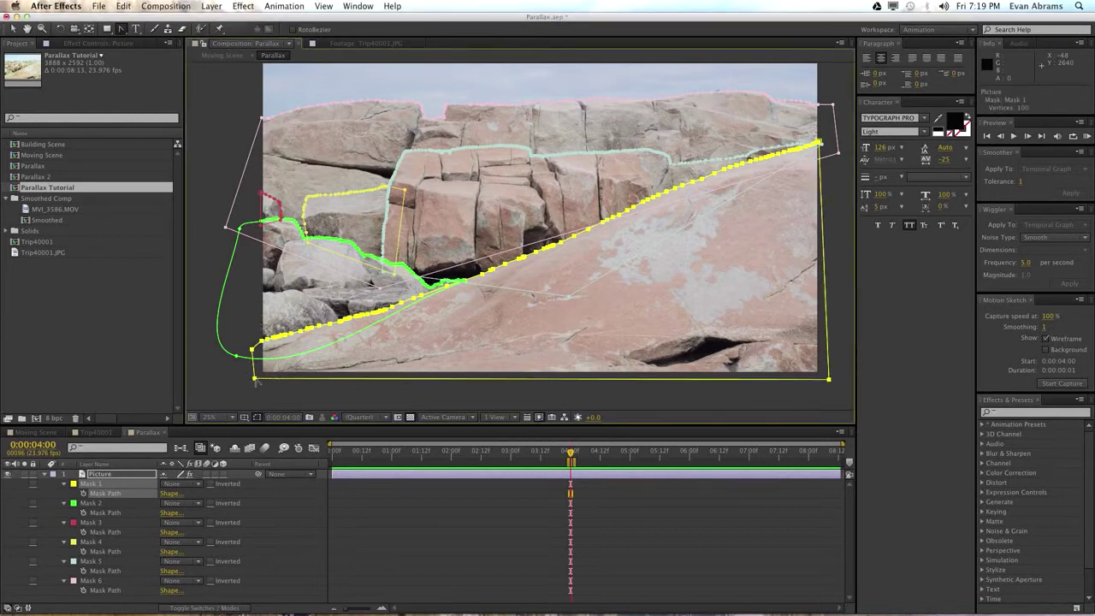
left_click(255, 379)
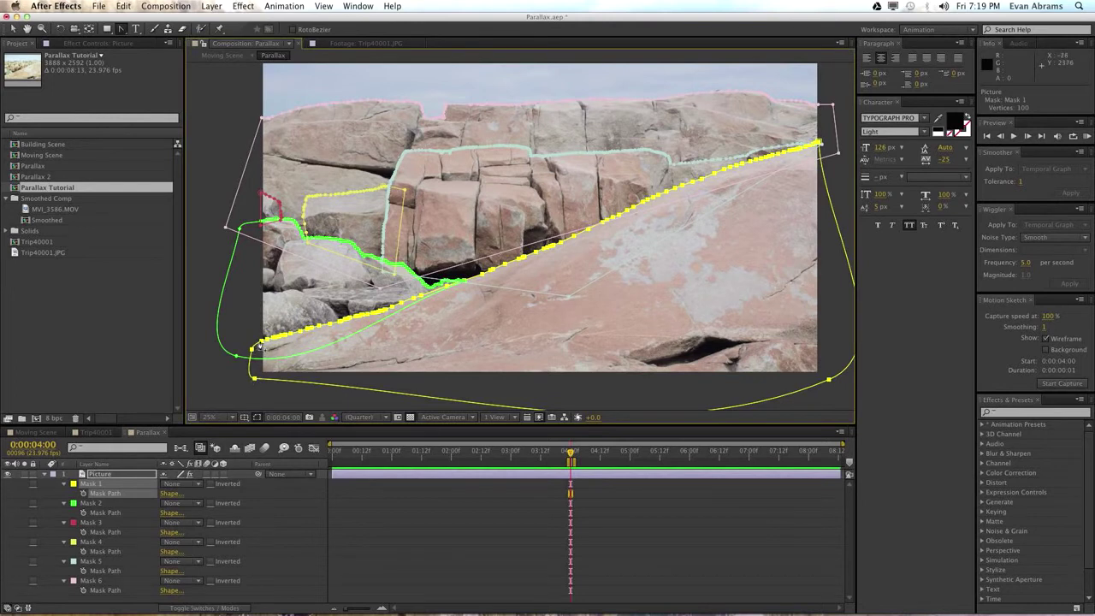
left_click(254, 379)
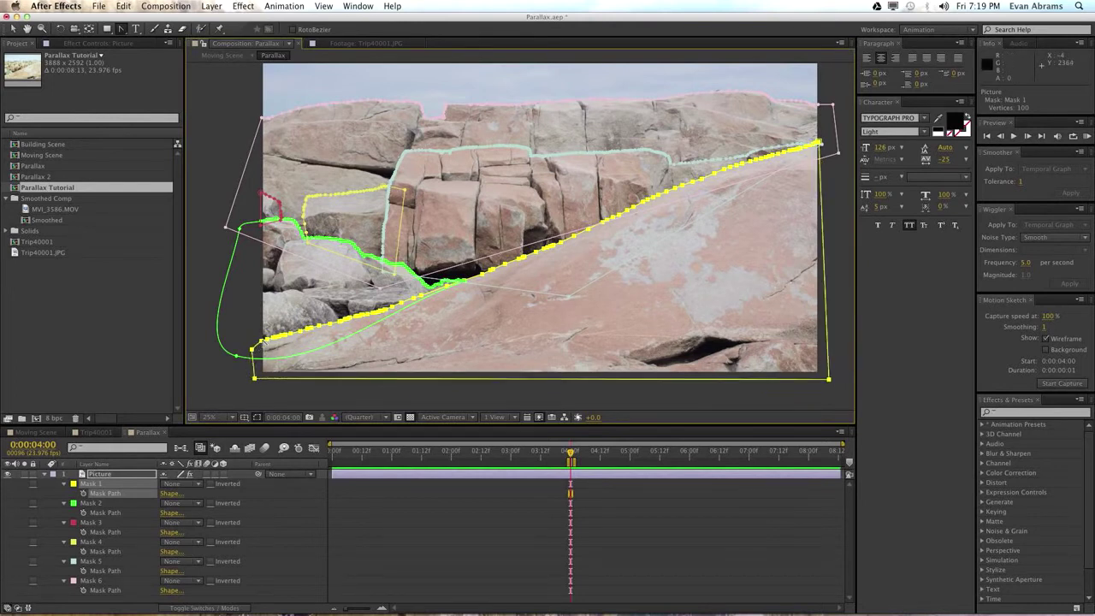
left_click(255, 379)
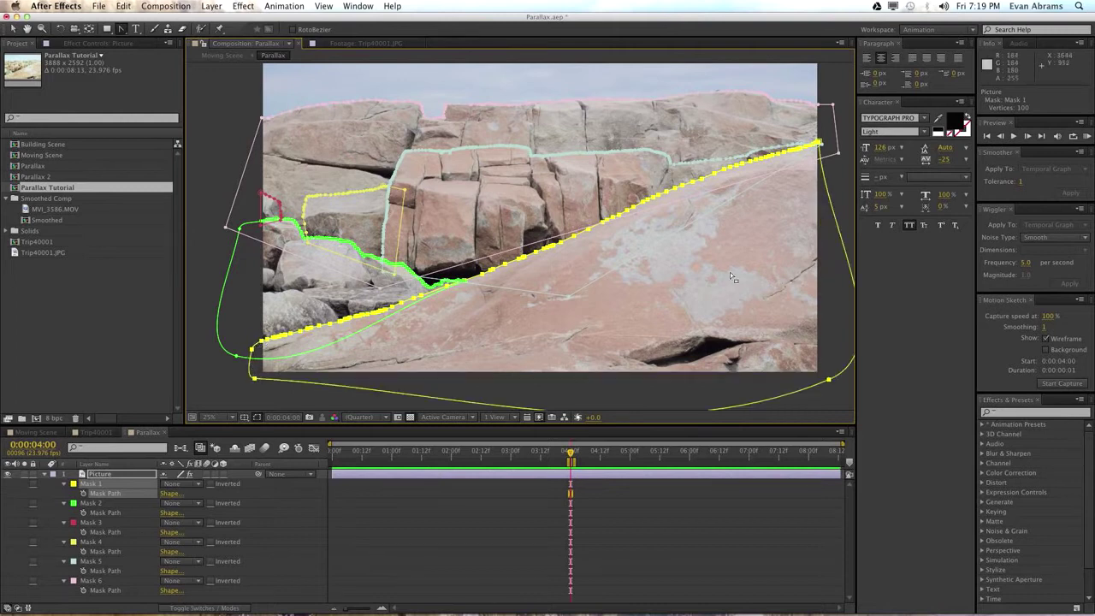
Step: Reveal the feather, opacity and expansion properties of the masks on the Picture layer
left_click(297, 513)
left_click(120, 485)
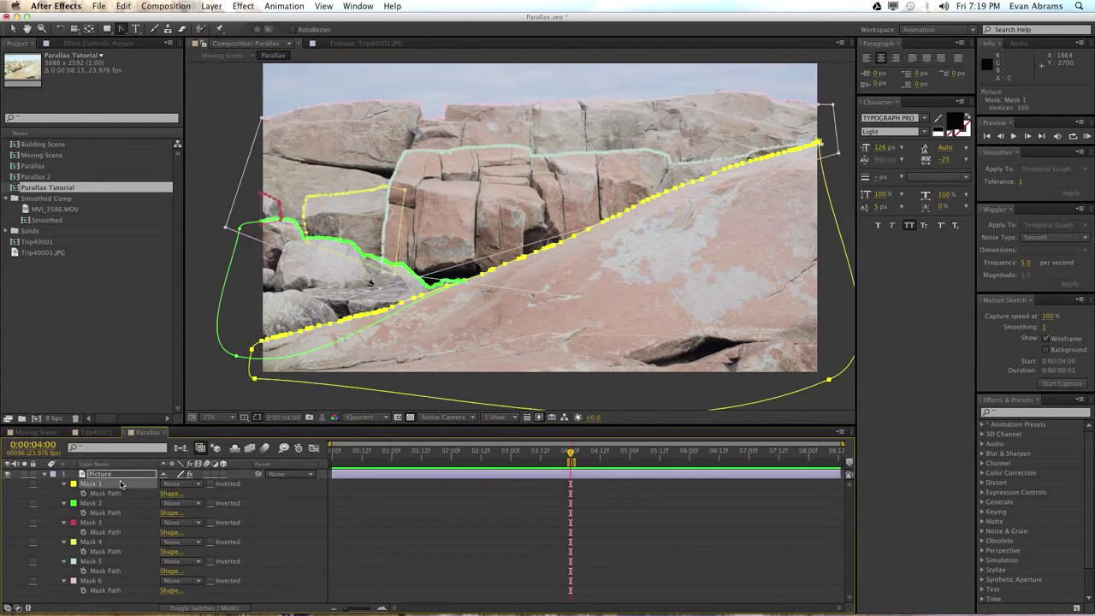
key("m")
key("m")
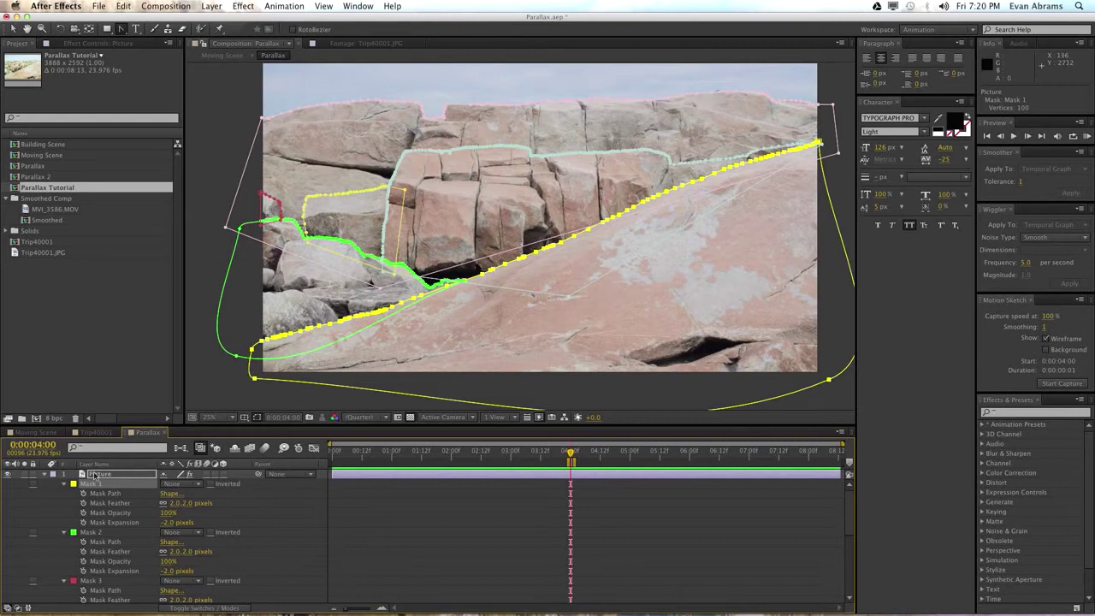
left_click(282, 514)
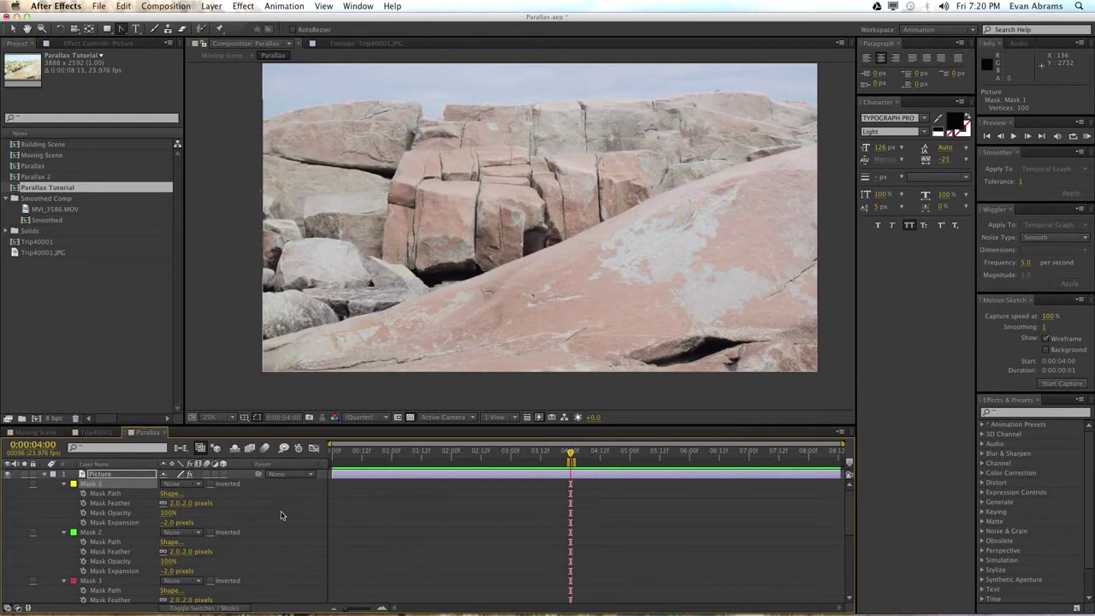
Step: Set the mode of Mask 1 on the Picture layer to Add to isolate the foreground rock
left_click(361, 473)
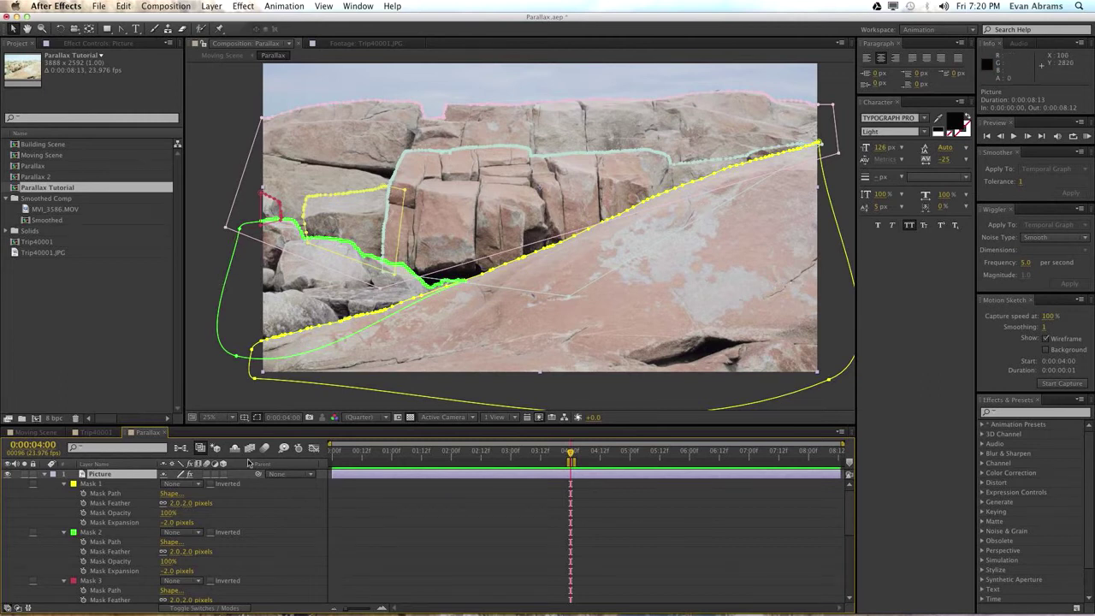
left_click(95, 484)
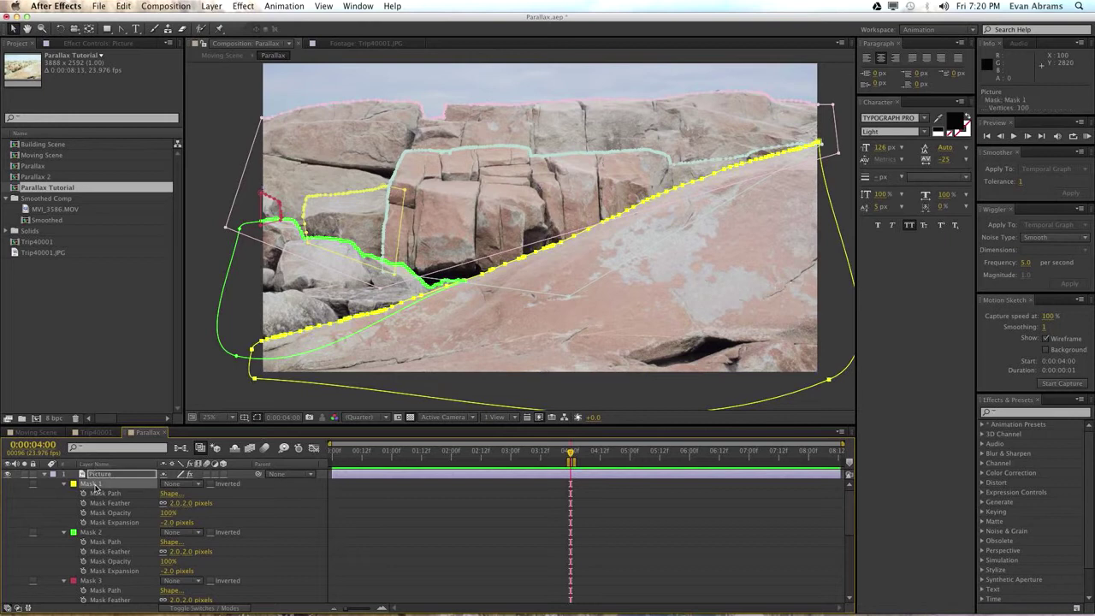
left_click(166, 485)
left_click(176, 503)
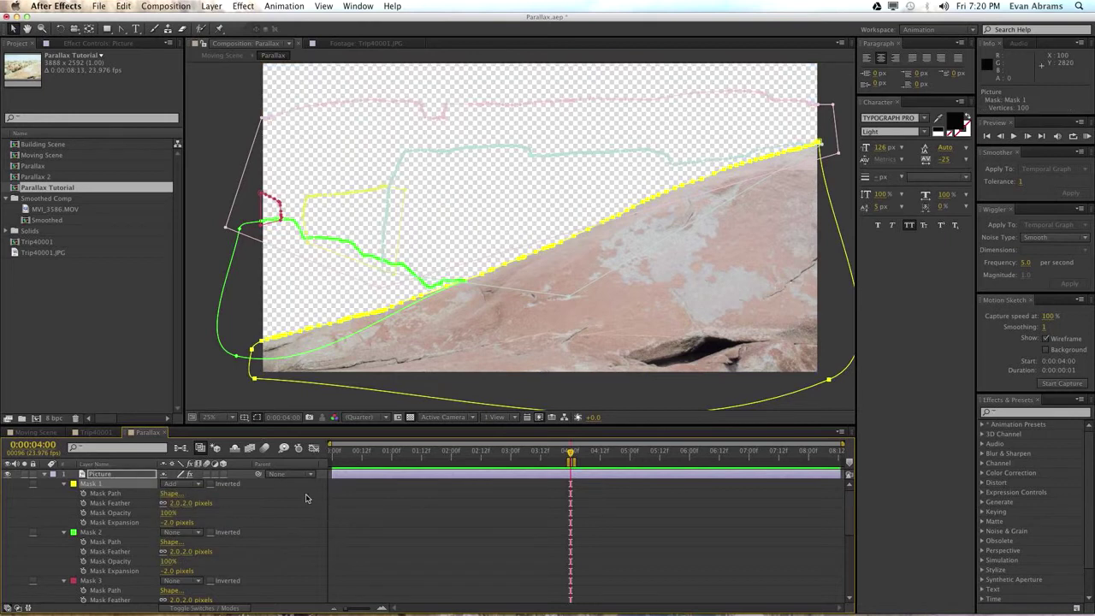
left_click(332, 530)
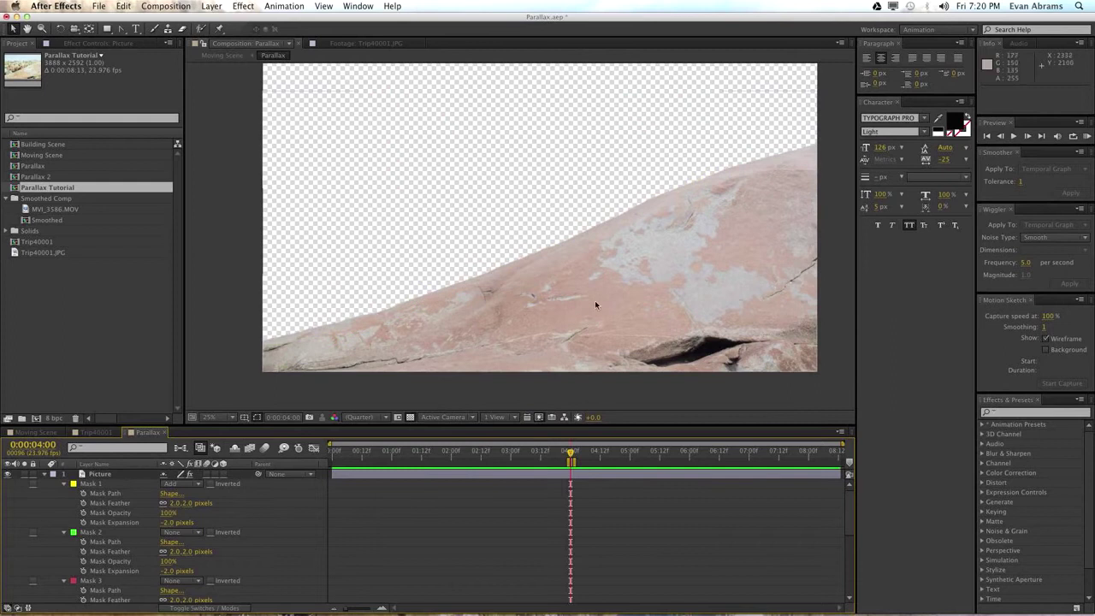
Step: Collapse the Picture layer, duplicate it, and hide the original
left_click(99, 473)
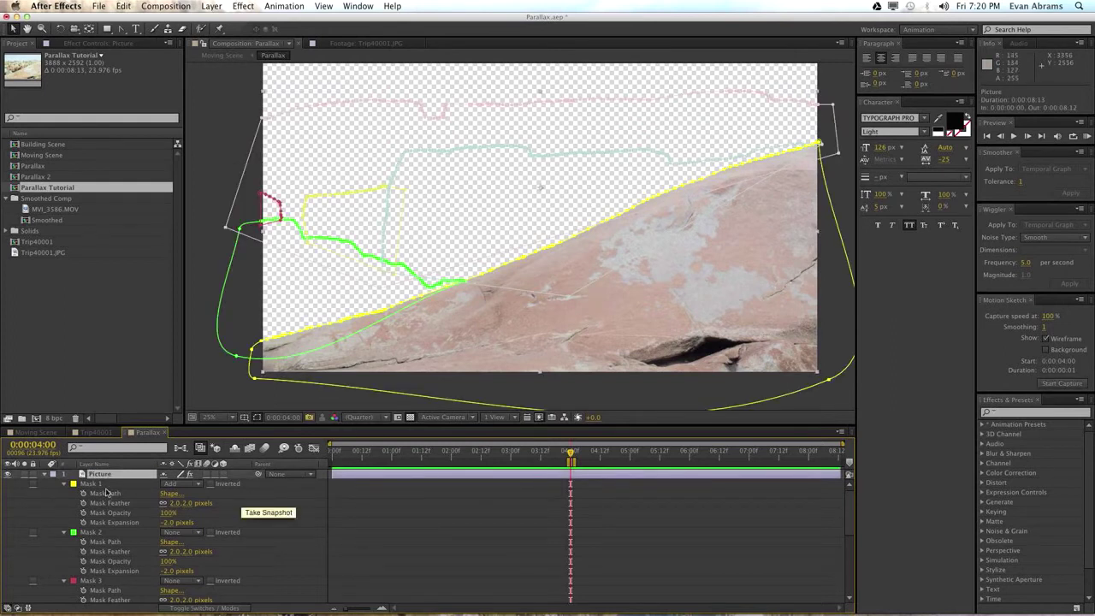
left_click(44, 478)
left_click(106, 477)
key("super+d")
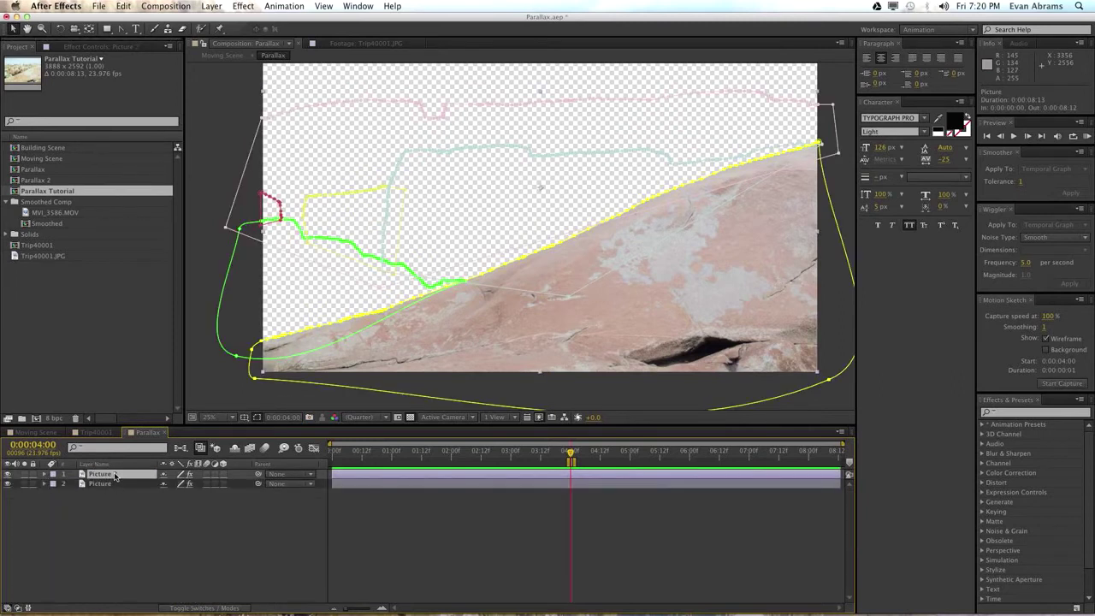
left_click(7, 484)
left_click(104, 485)
left_click(106, 475)
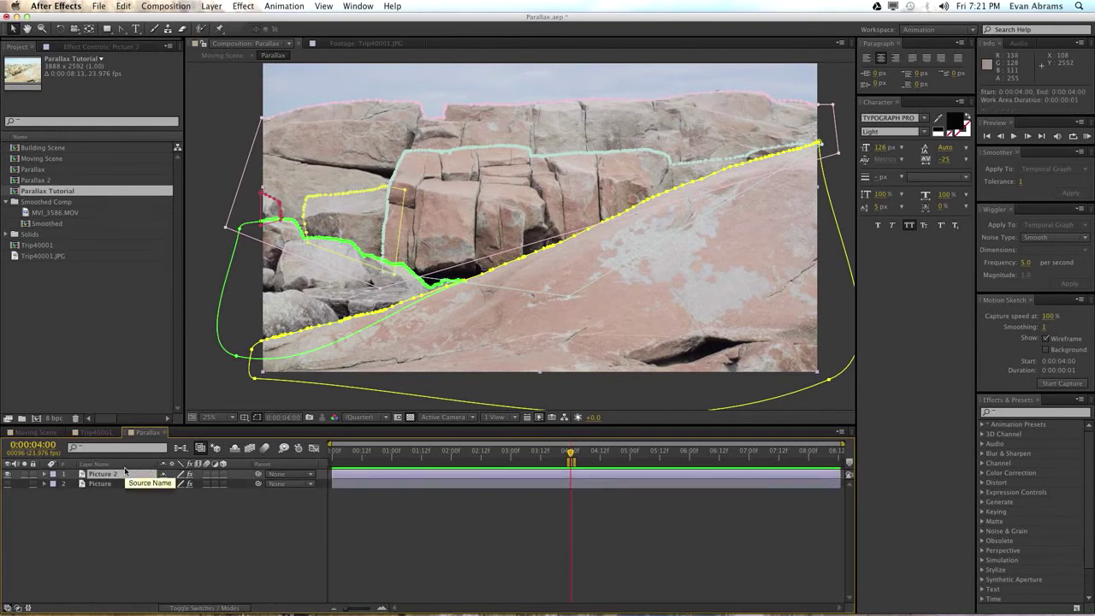
Step: Reveal the masks of the Picture 2 layer and set the mode of Mask 2 to Add
key("m")
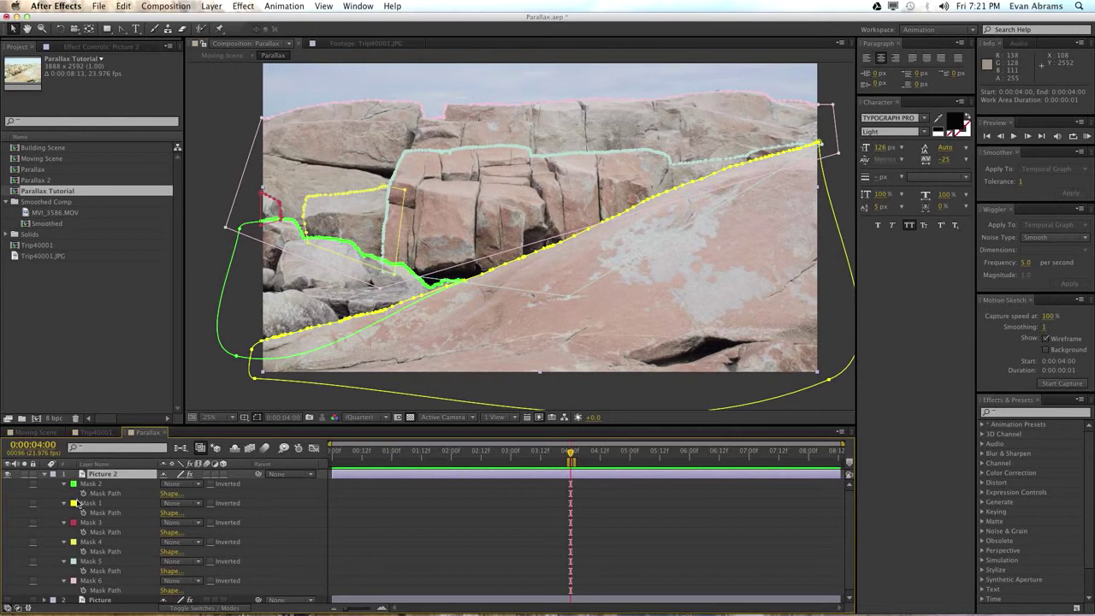
left_click(127, 486)
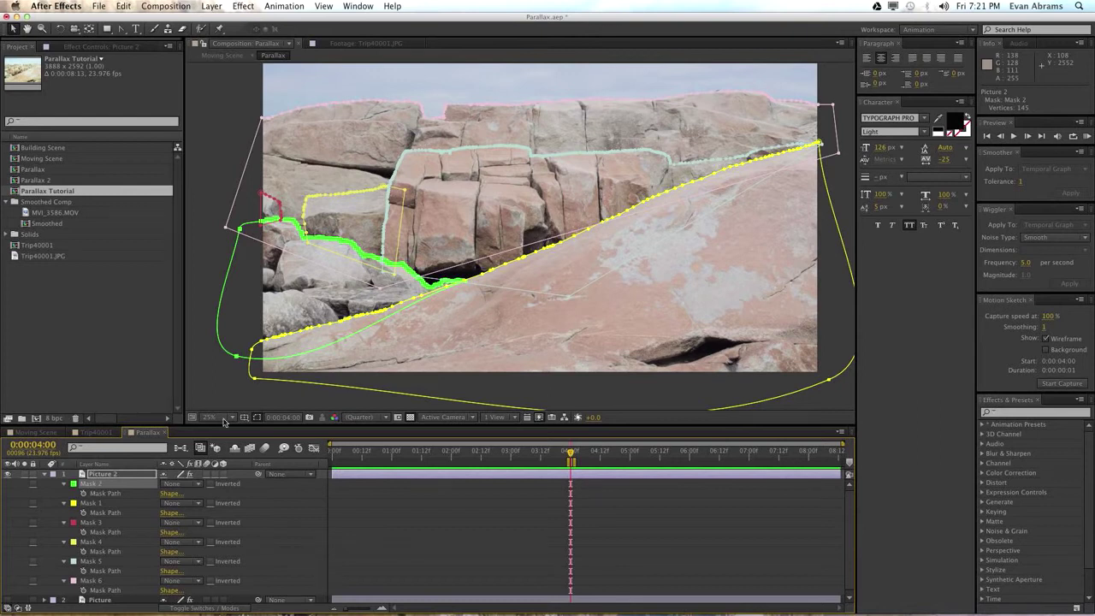
left_click_drag(109, 482, 101, 486)
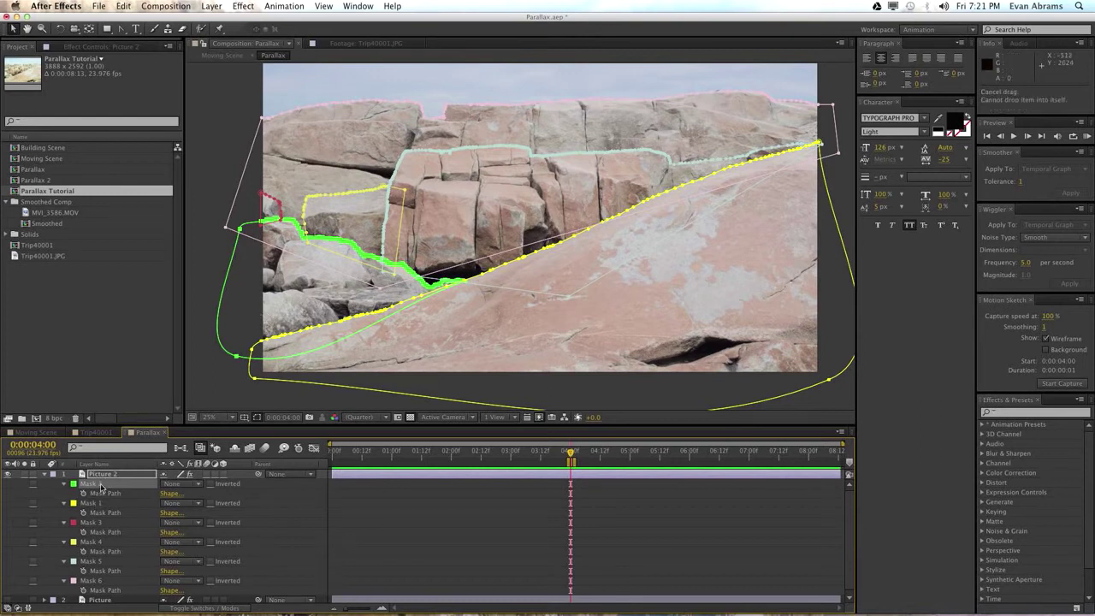
left_click(182, 485)
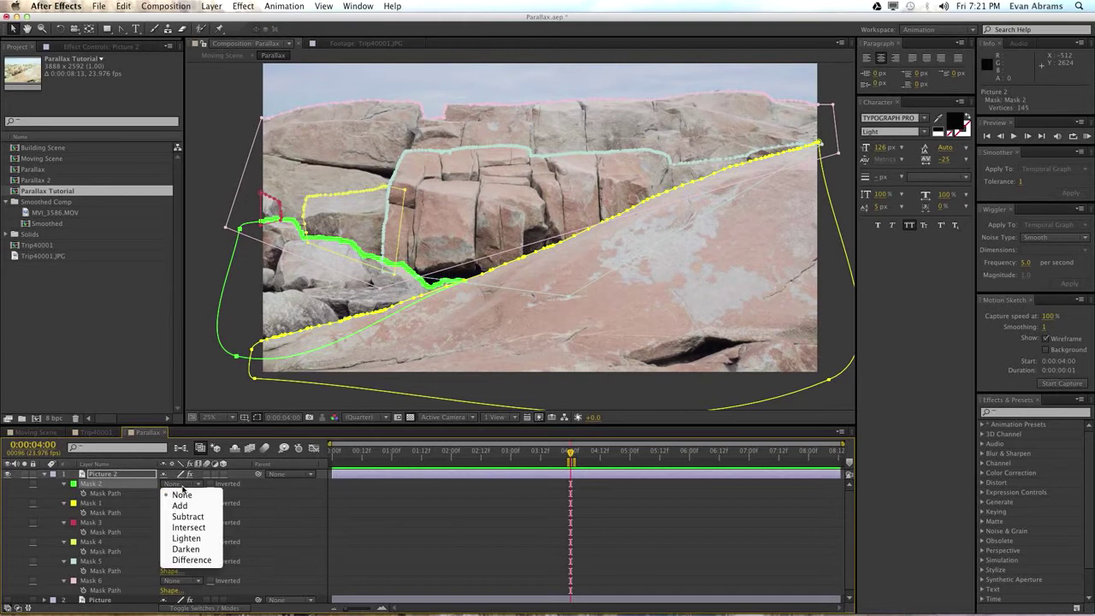
left_click(180, 506)
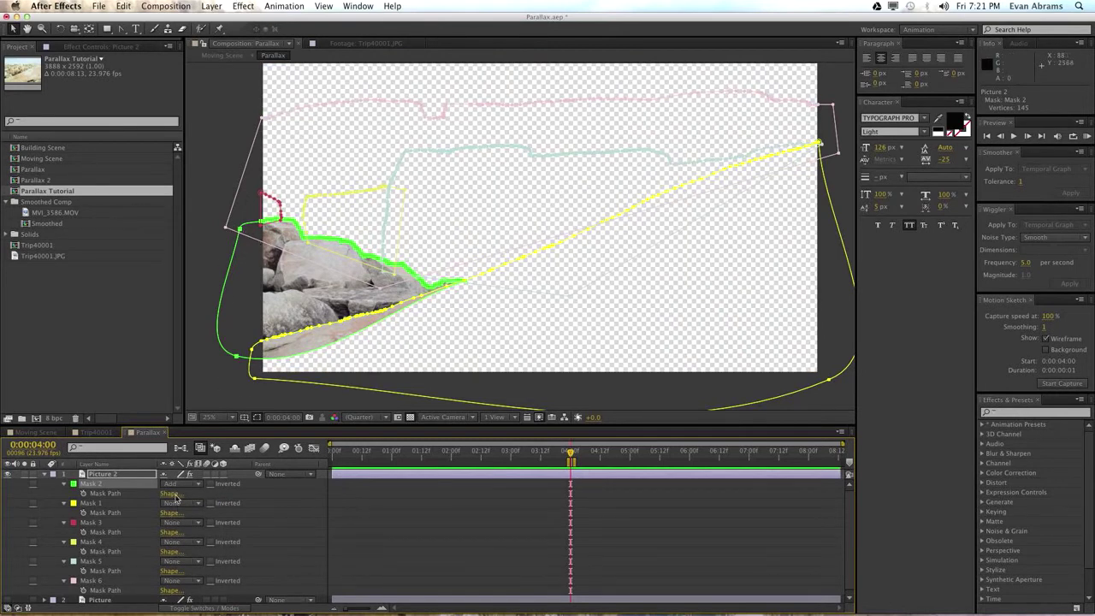
Step: Set Mask 1 on the Picture 2 layer to Subtract to cut the foreground slope away from the boulders
left_click(102, 505)
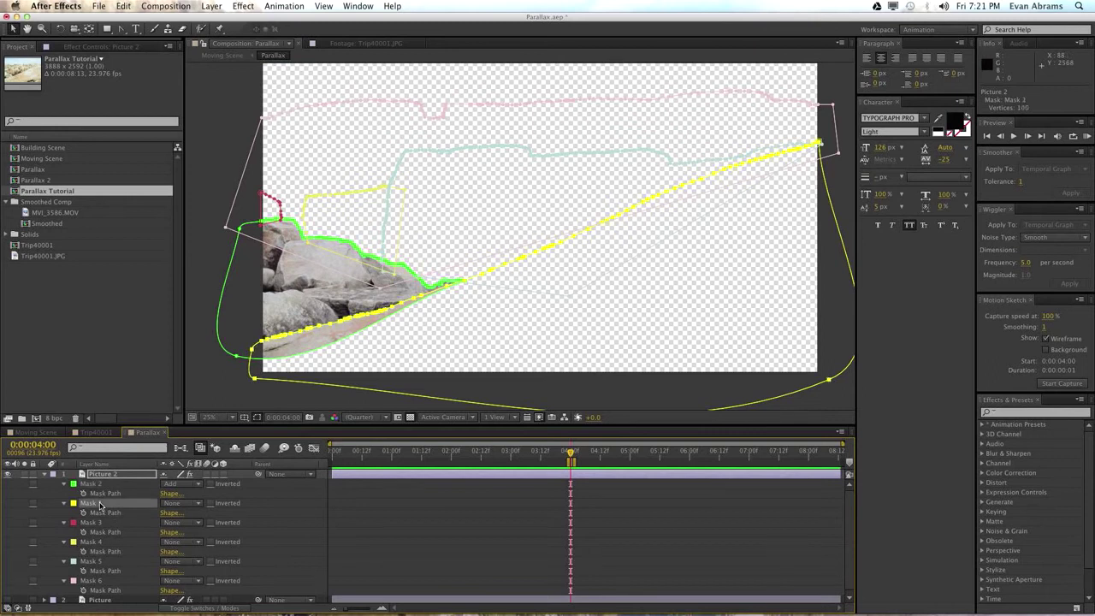
left_click(192, 503)
left_click(187, 535)
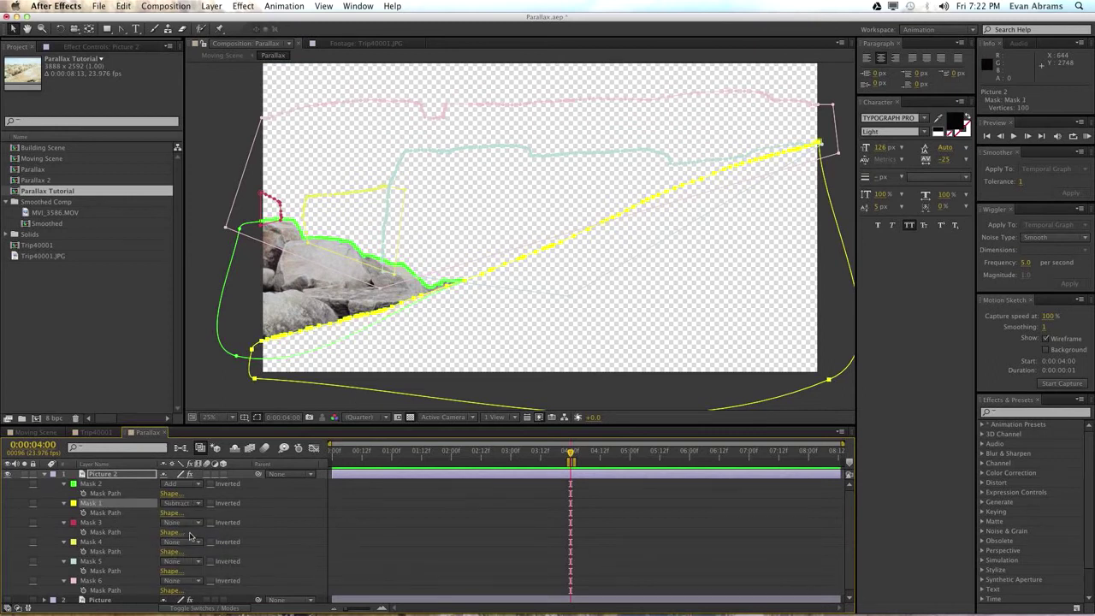
left_click(261, 527)
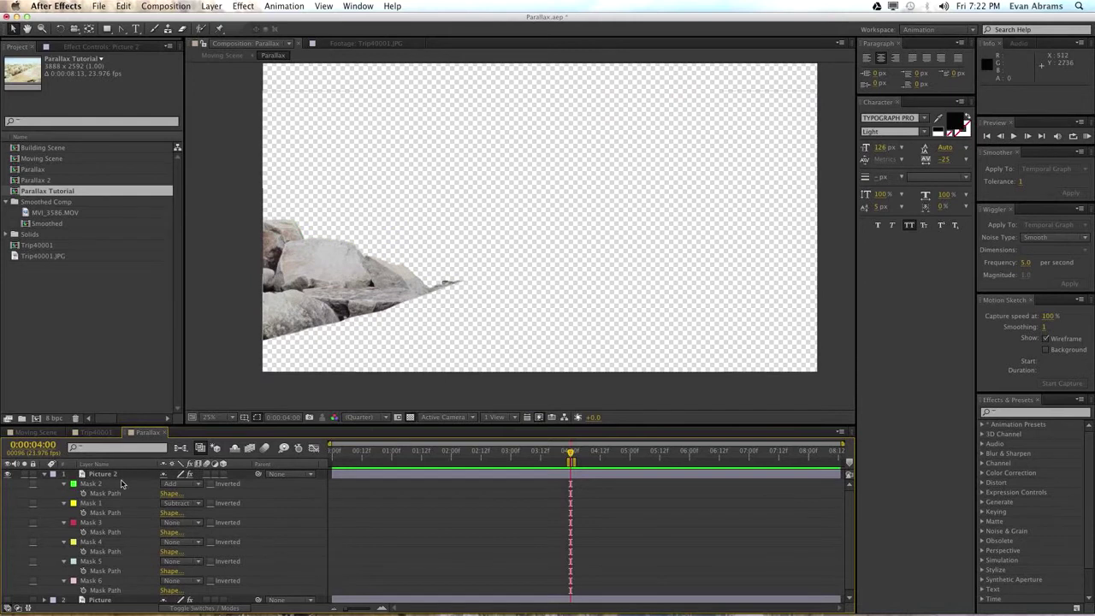
left_click(315, 289)
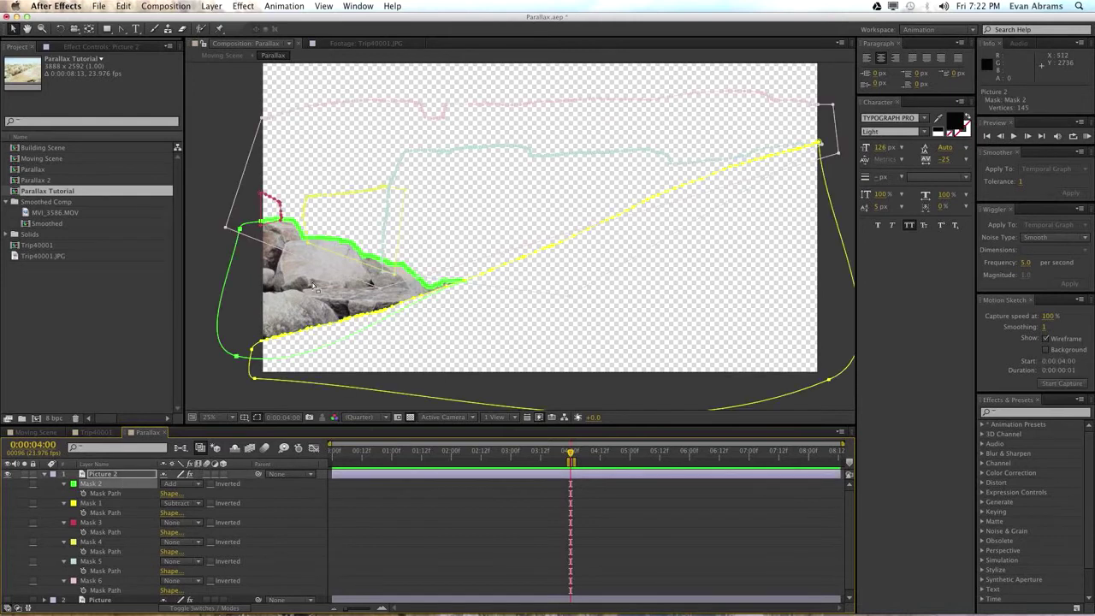
left_click(102, 505)
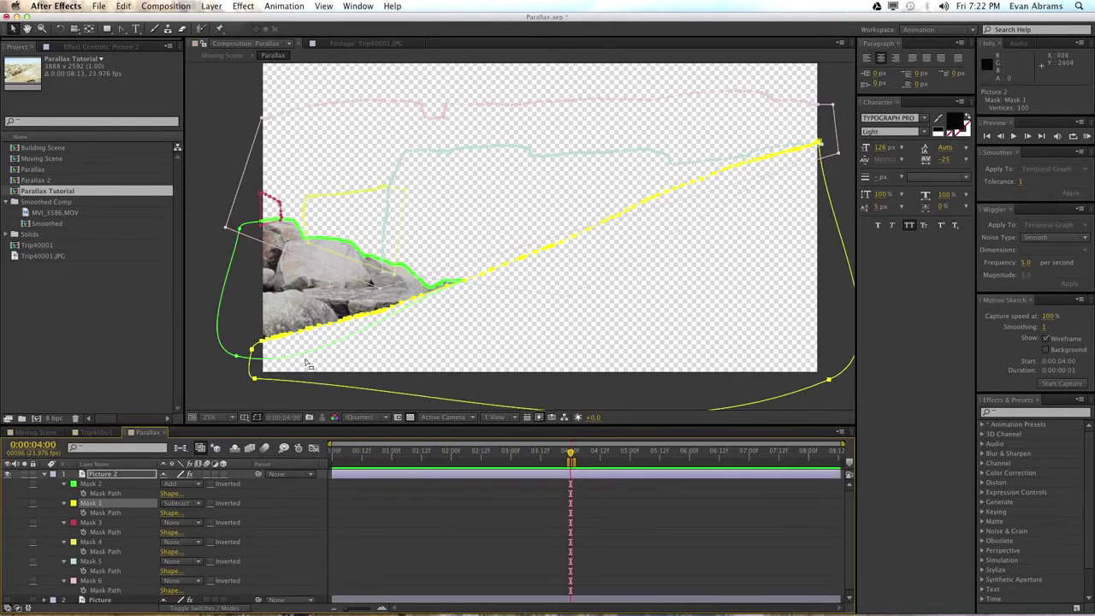
Step: Duplicate the Picture 2 layer, hide the original, and expand the copy's masks
left_click(51, 475)
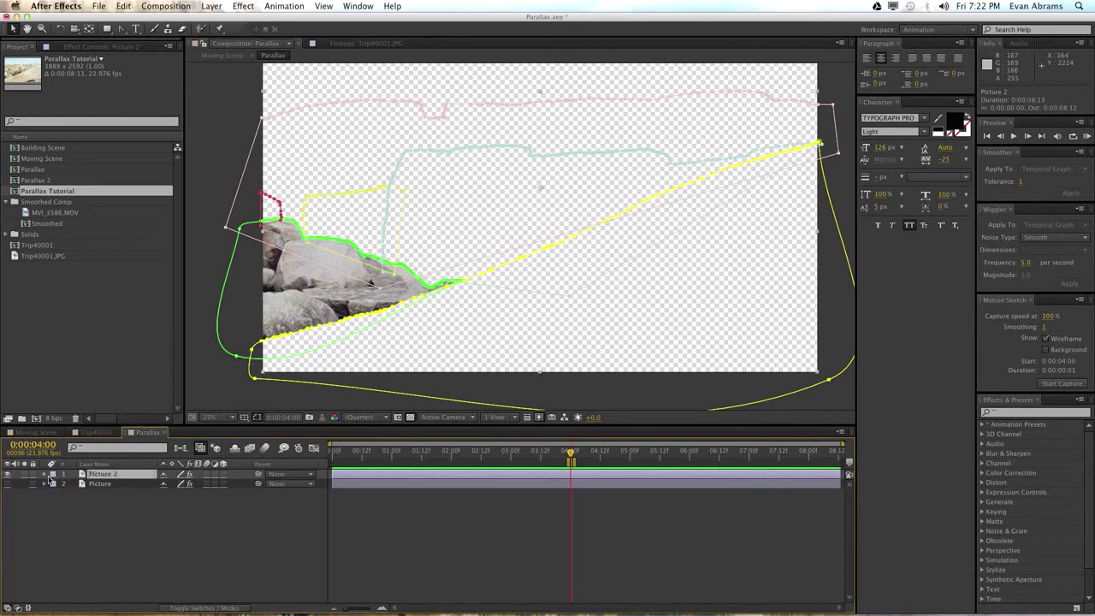
key("super+d")
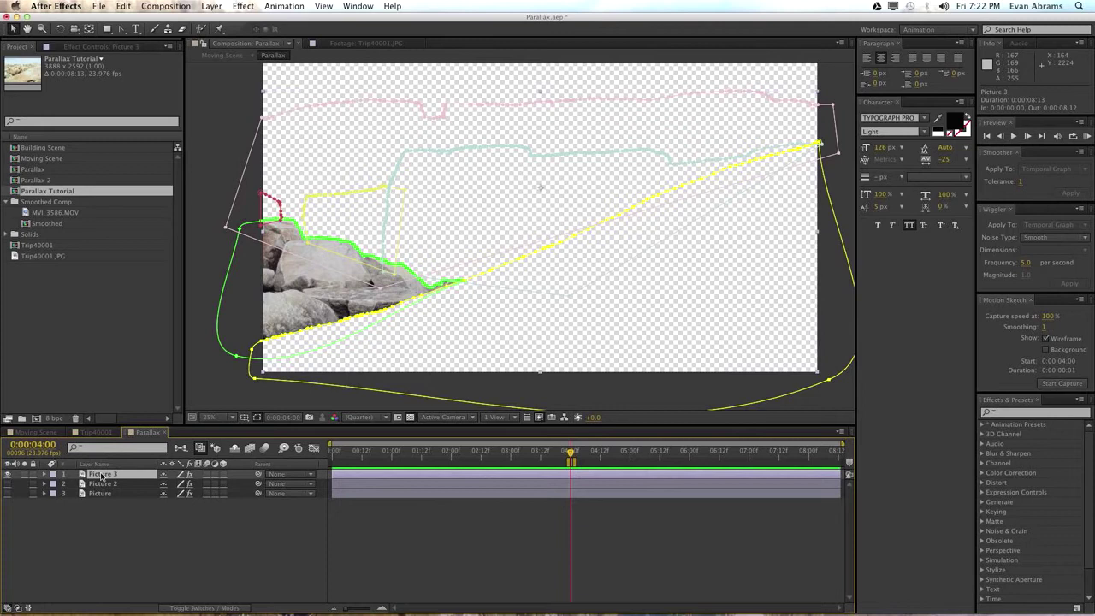
left_click(46, 476)
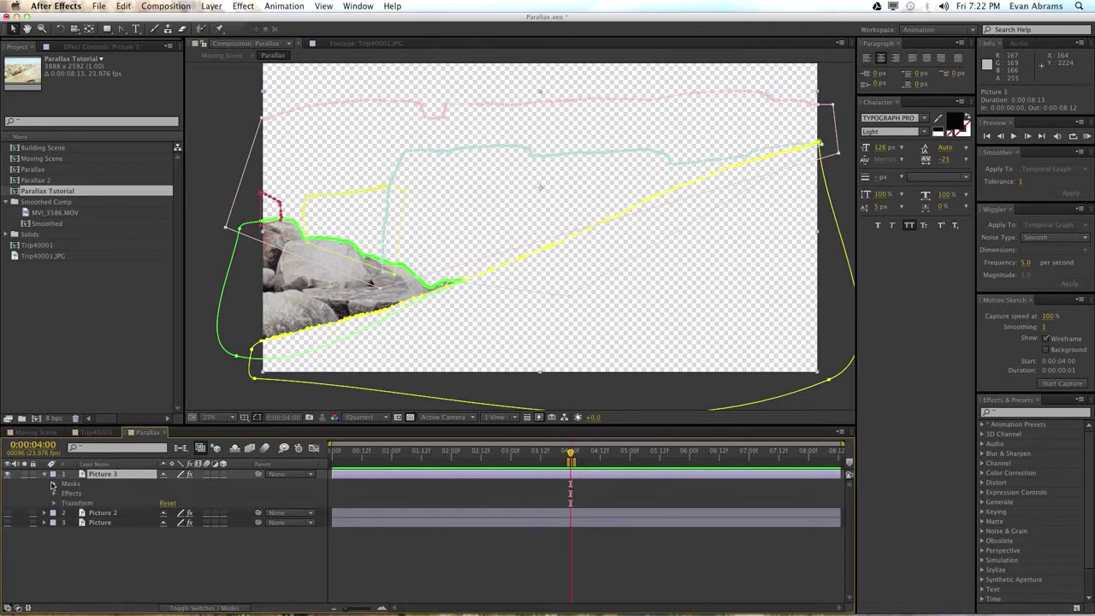
left_click(53, 484)
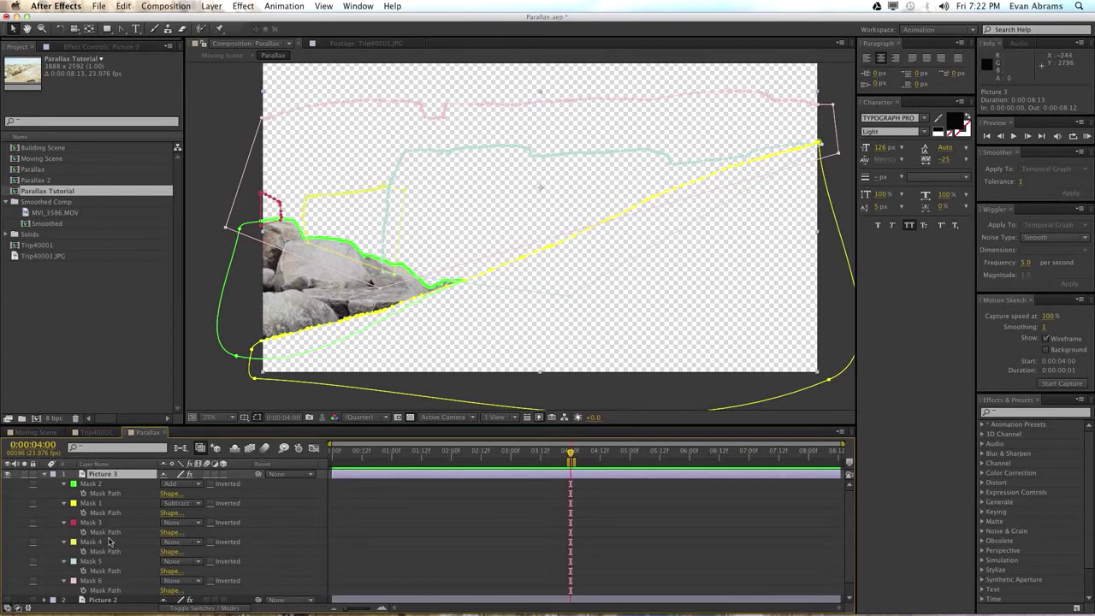
Step: Move Mask 5 above the other masks on the Picture 3 layer and set its mode to Add
left_click_drag(103, 564, 107, 485)
left_click(184, 482)
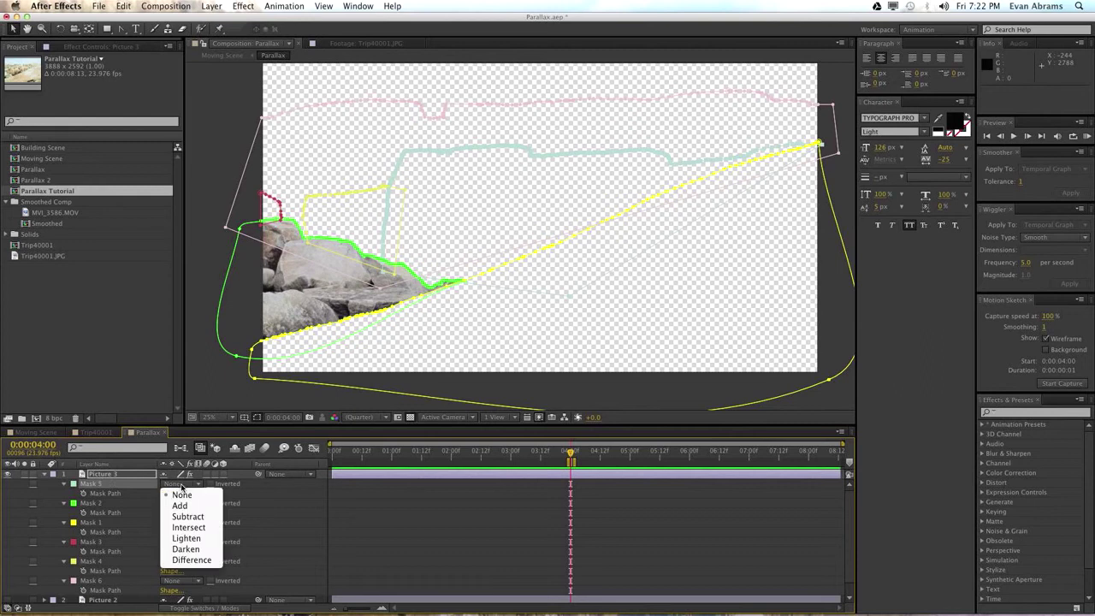
left_click(183, 504)
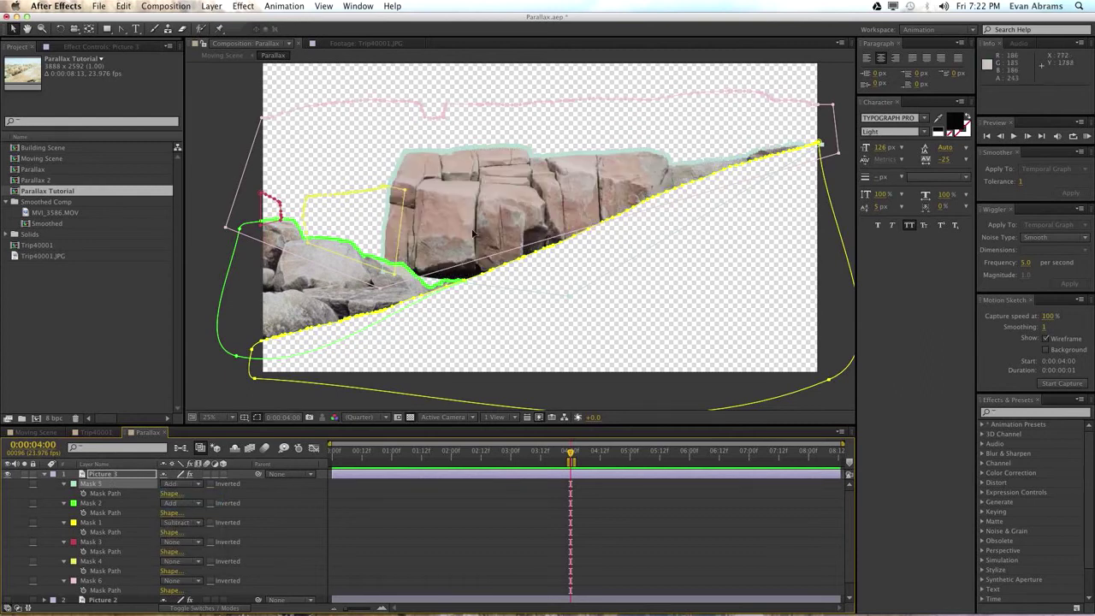
Step: Set Mask 2 on the Picture 3 layer to Subtract to leave only the middle block of rocks
left_click(186, 507)
left_click(184, 539)
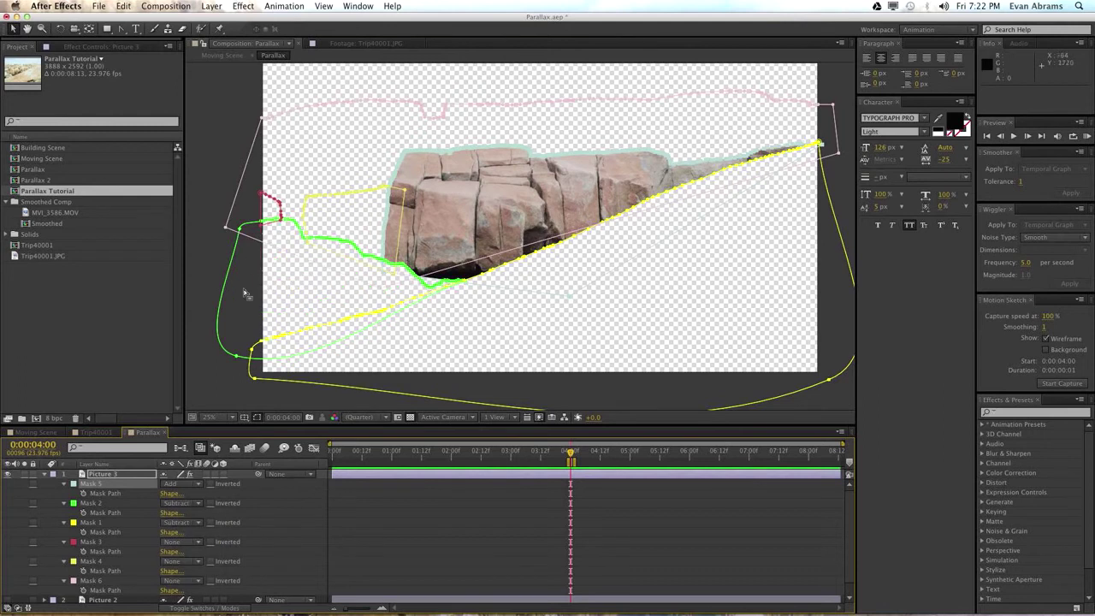
left_click(106, 524)
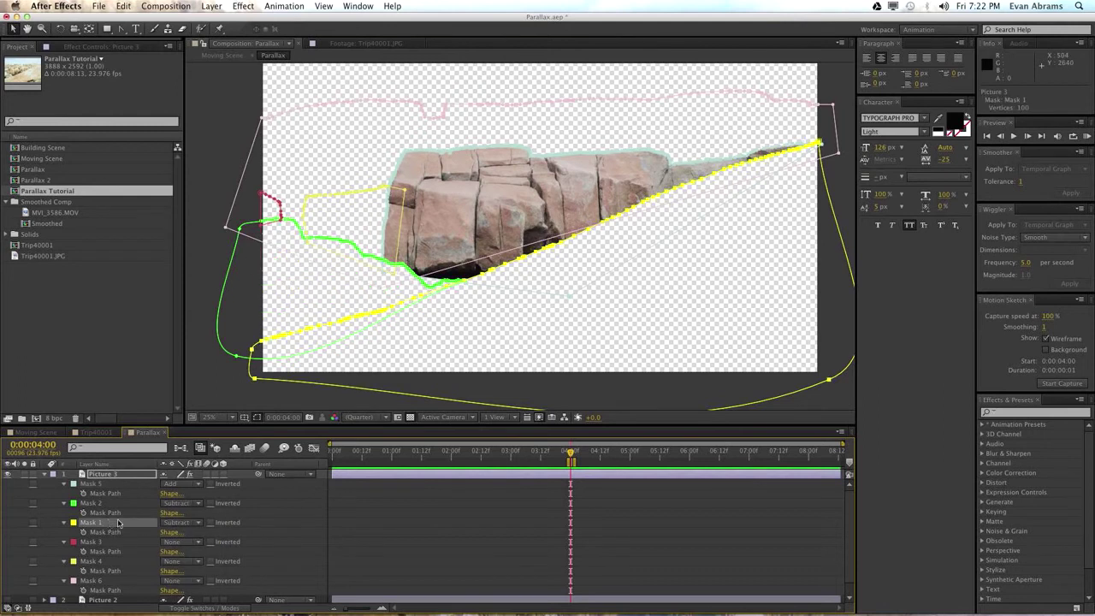
left_click(567, 294)
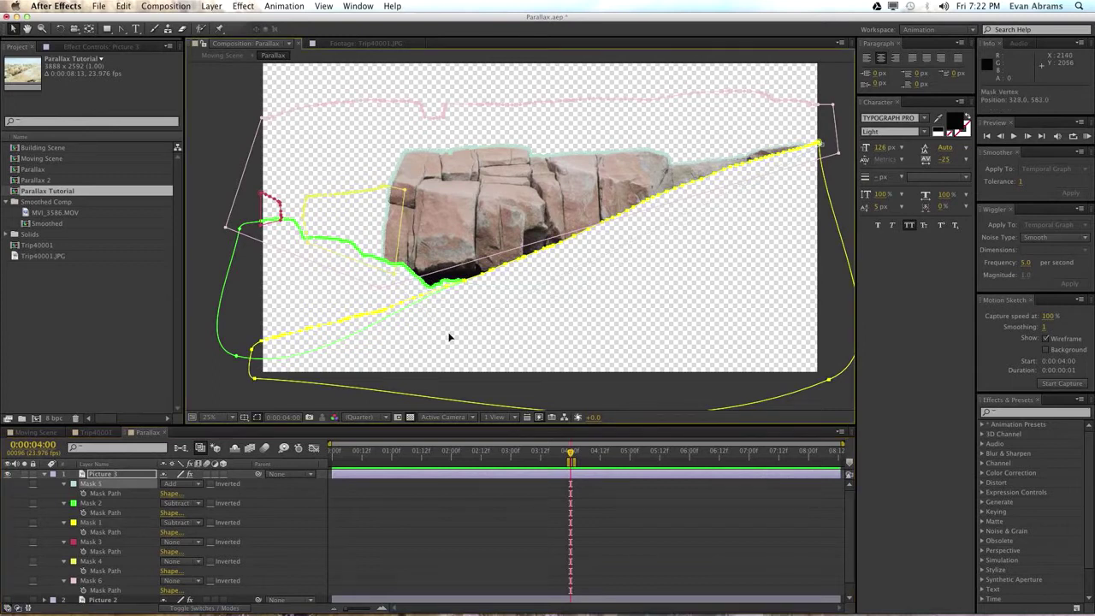
Step: Collapse the Picture 3 layer, duplicate it, and move Mask 3 to the top of the copy's masks
left_click(283, 529)
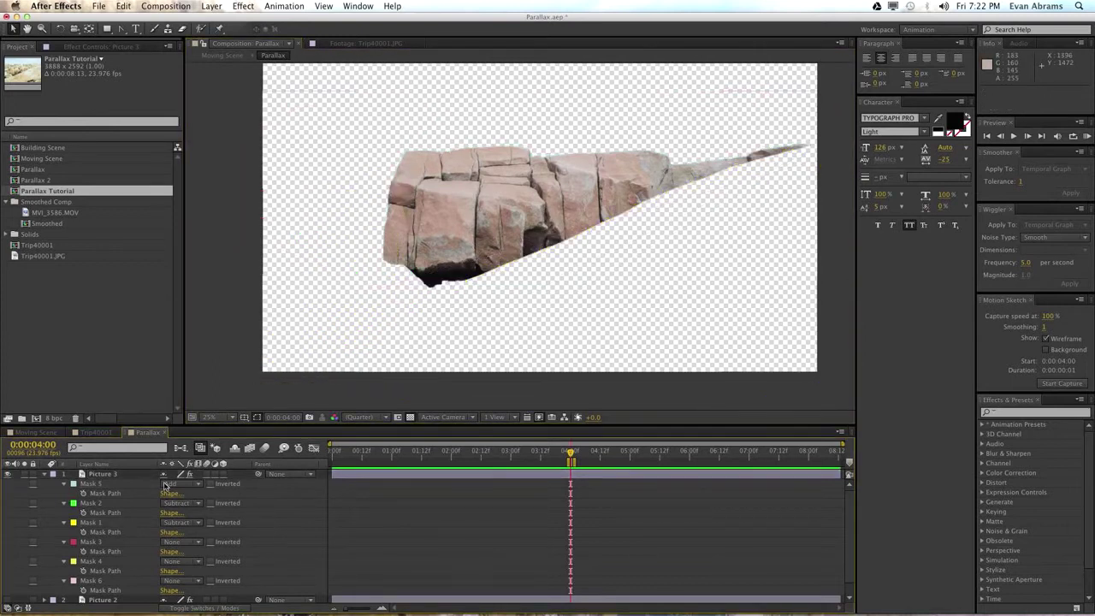
left_click(51, 476)
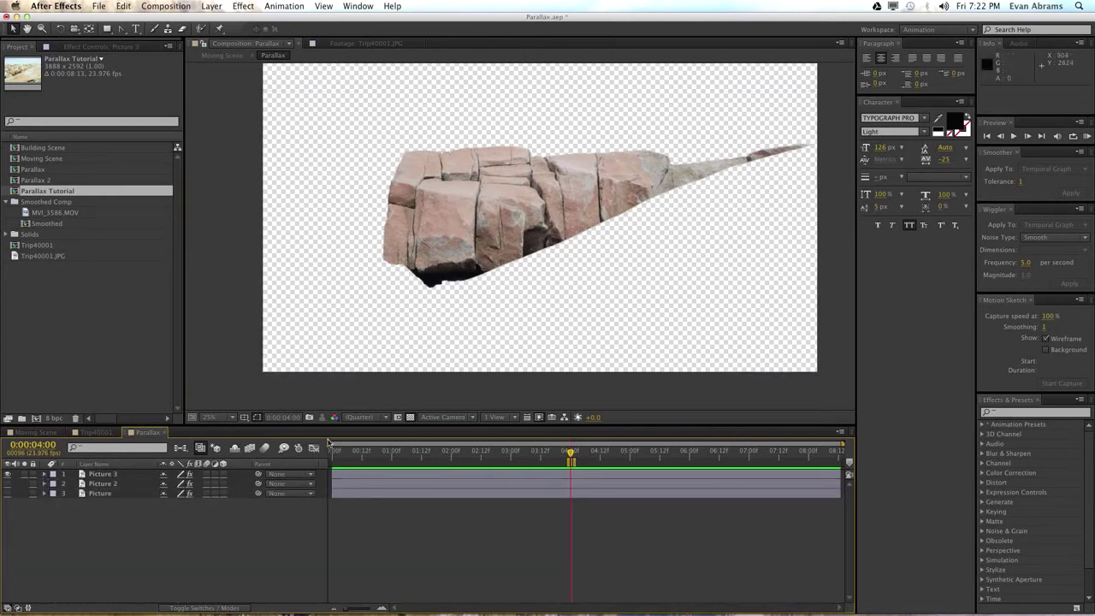
left_click(70, 473)
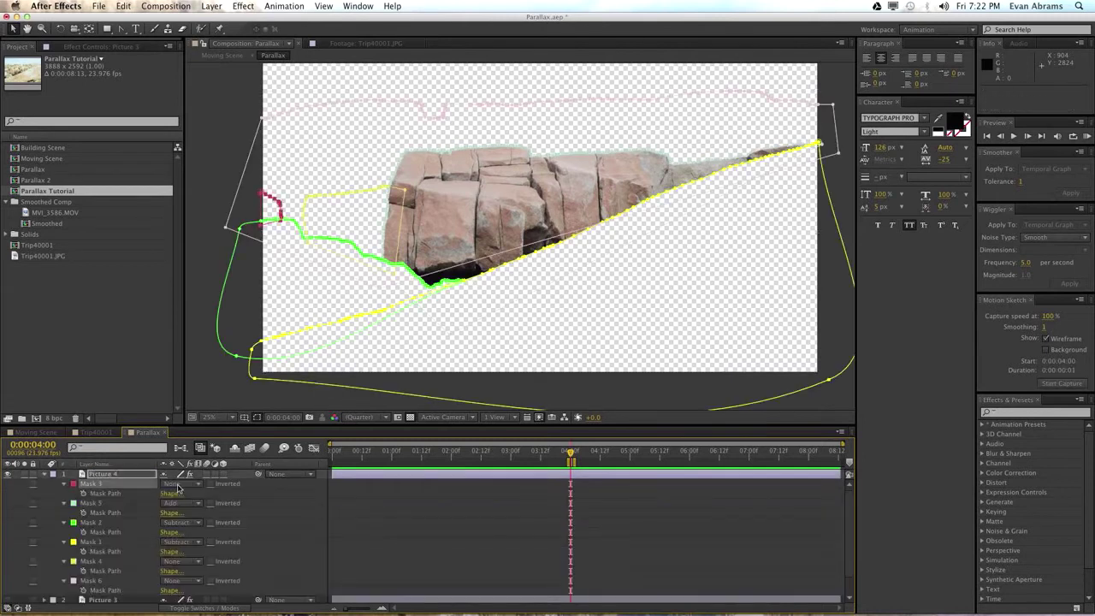
Step: Delete Mask 3 on the Picture 6 layer and set its remaining five masks to Subtract to leave only the sky
key("Delete")
left_click(180, 484)
left_click(179, 505)
left_click(180, 523)
left_click(185, 557)
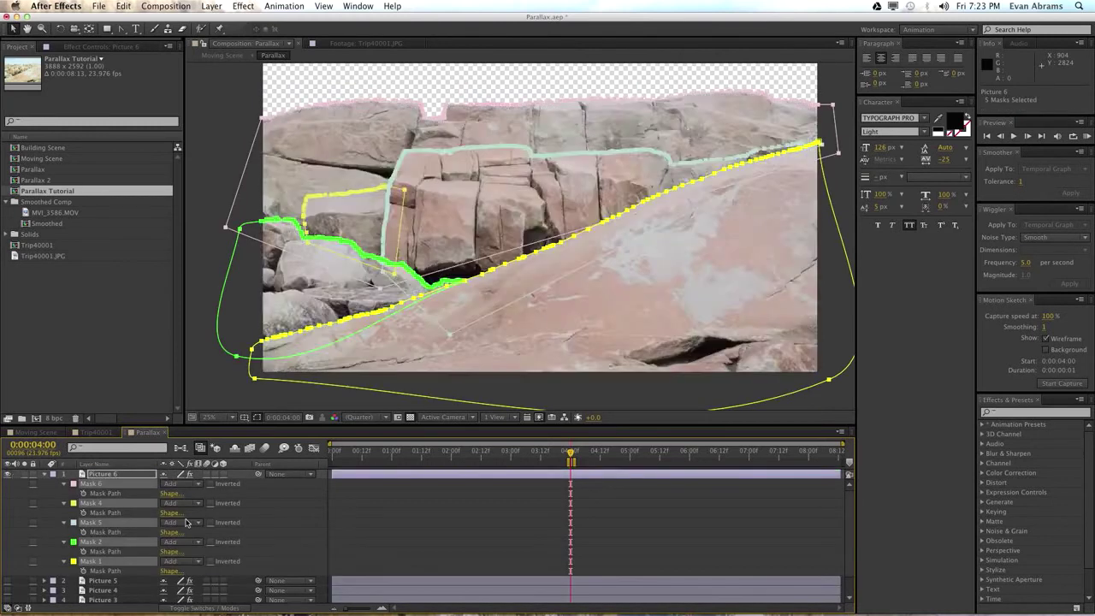
left_click(186, 522)
left_click(190, 537)
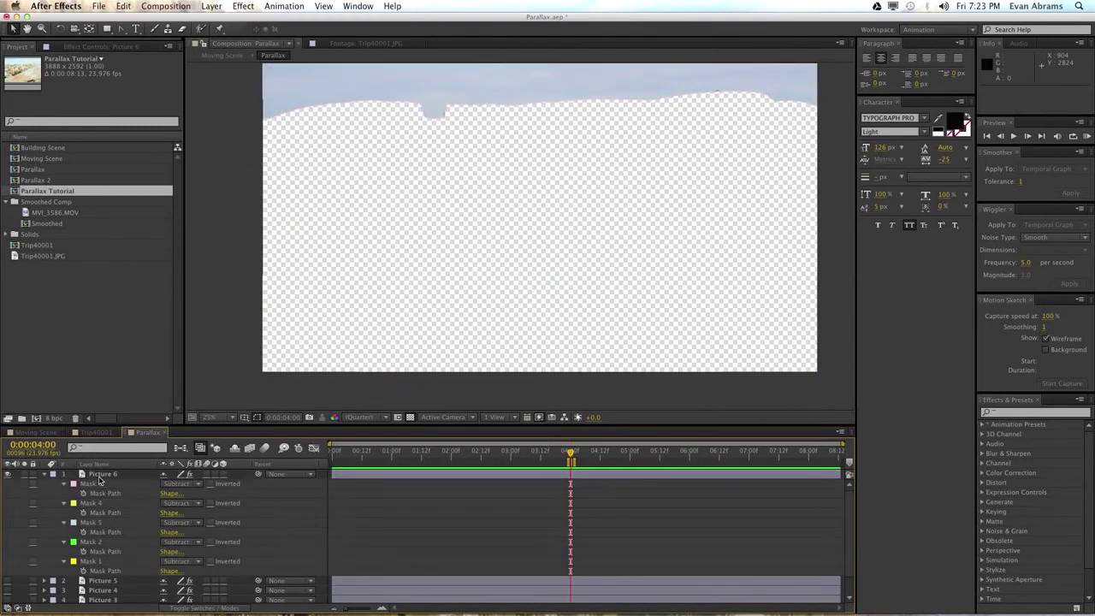
Step: Collapse the masks of the Picture 6 sky layer and make the other five picture layers visible again
left_click(117, 474)
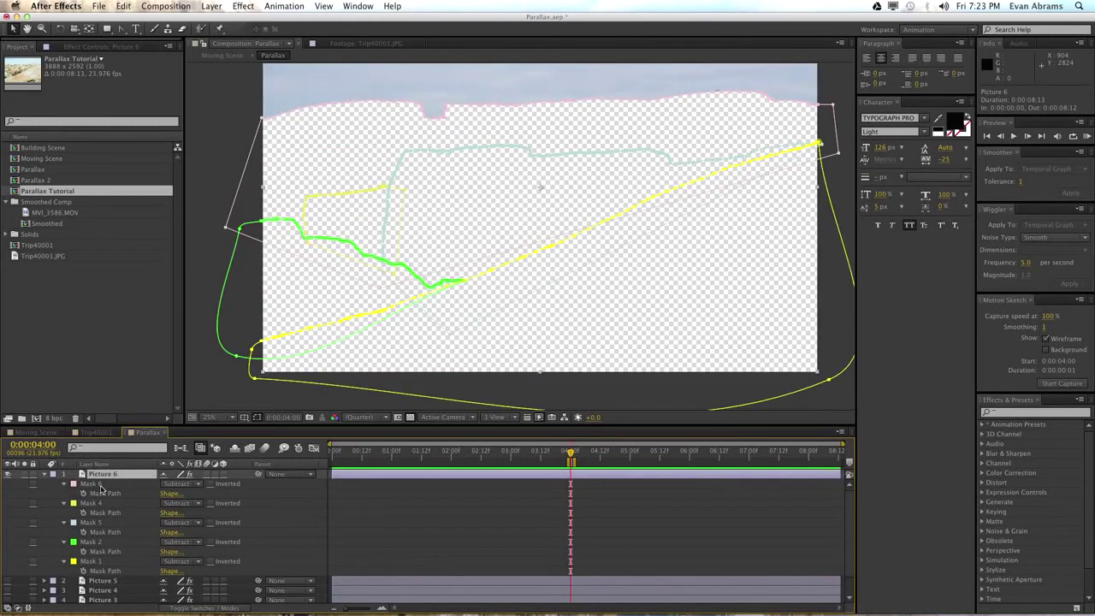
key("space")
left_click_drag(571, 127, 594, 206)
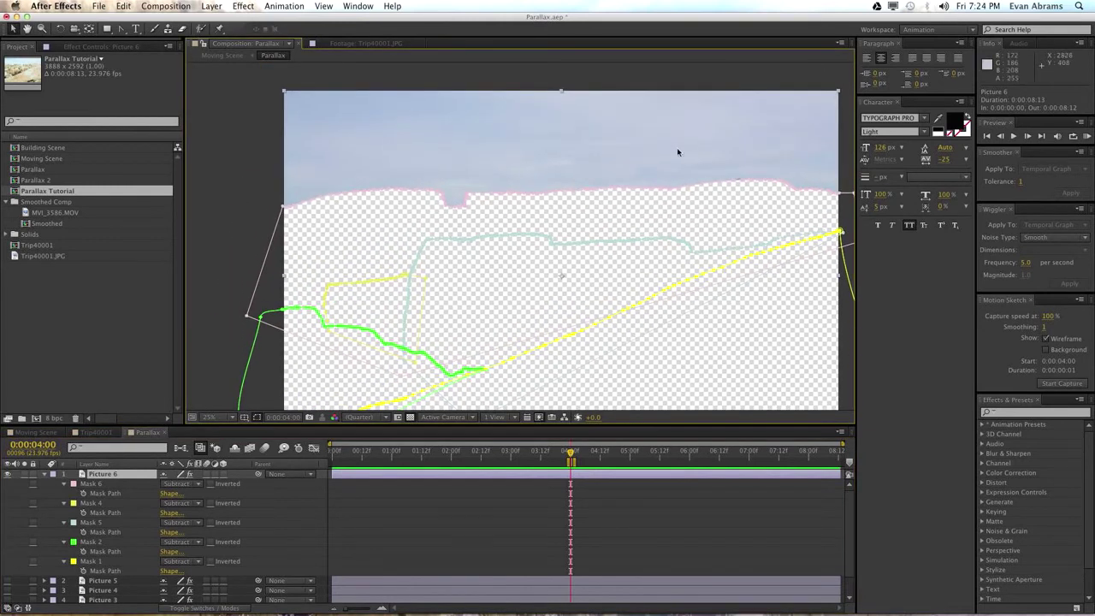
left_click(257, 514)
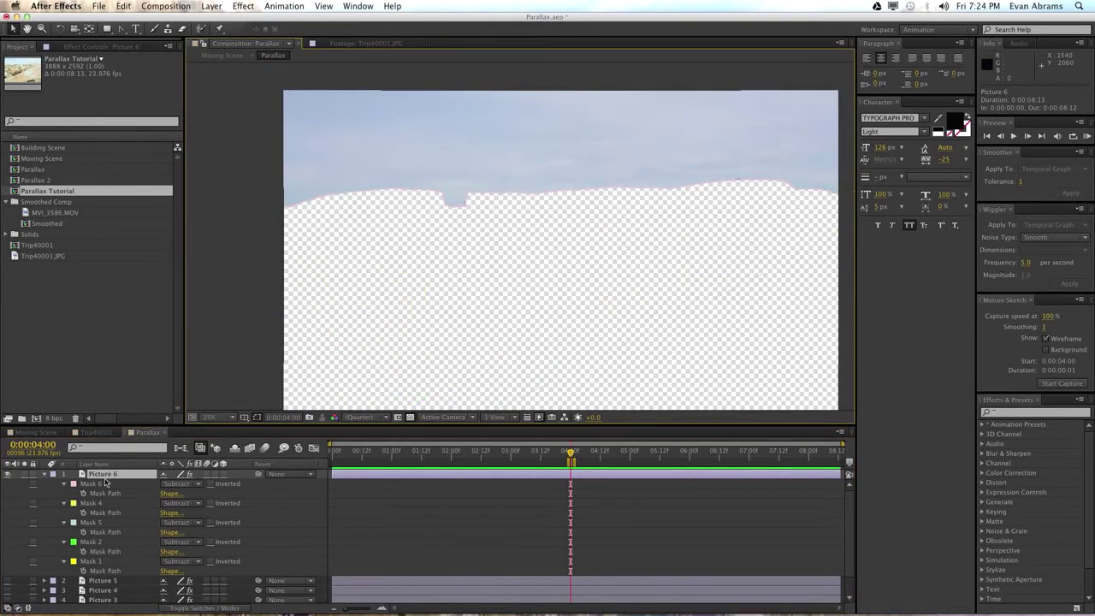
left_click(44, 475)
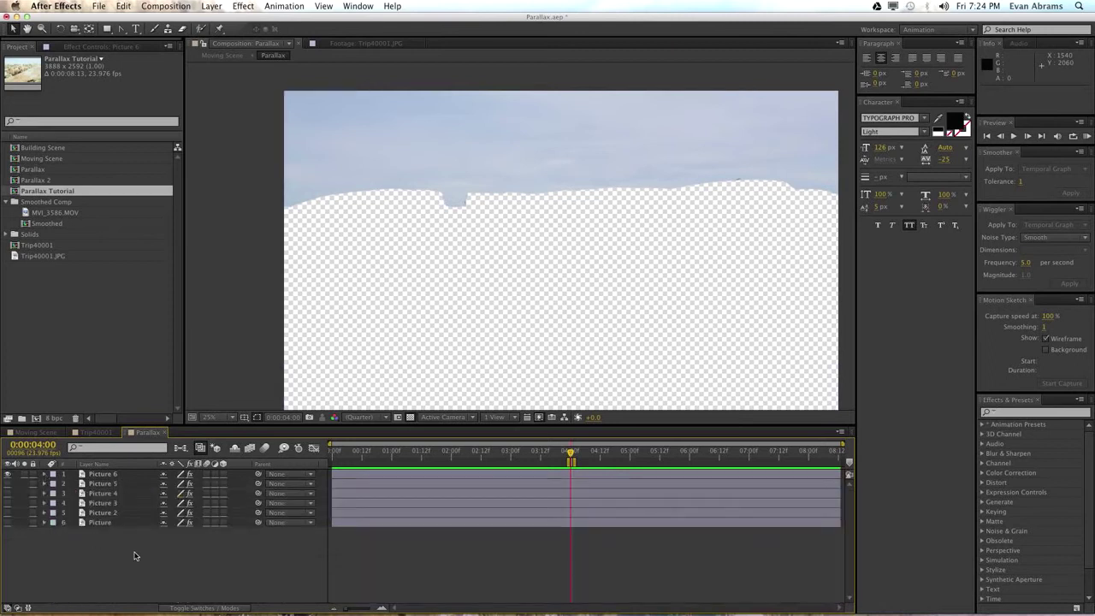
left_click_drag(10, 485, 8, 524)
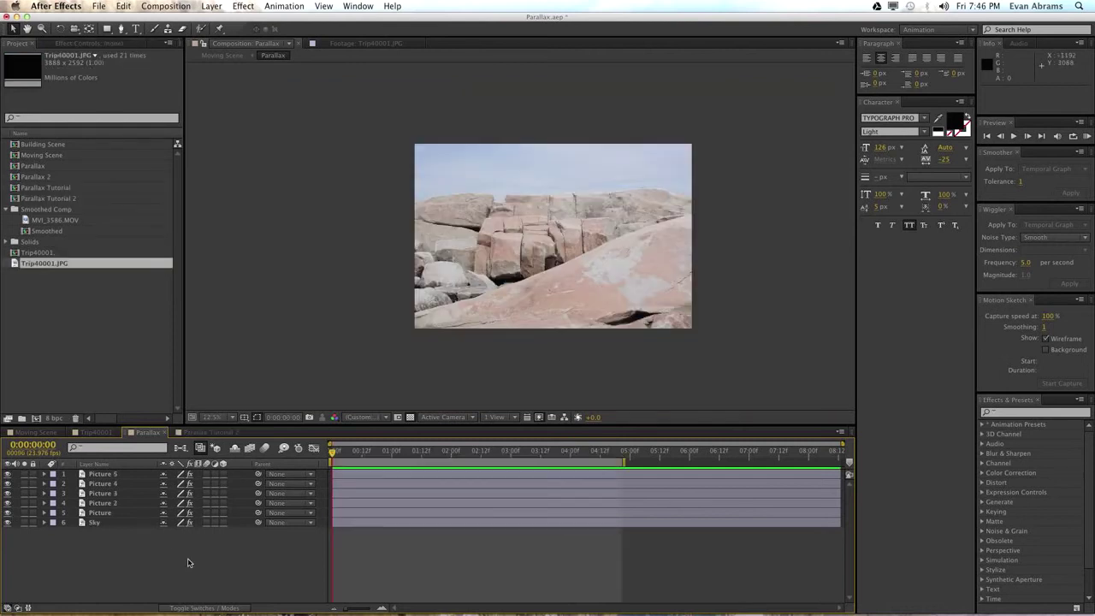
Step: Turn all six layers, from Picture 5 down to Sky, into 3D layers
left_click(110, 475)
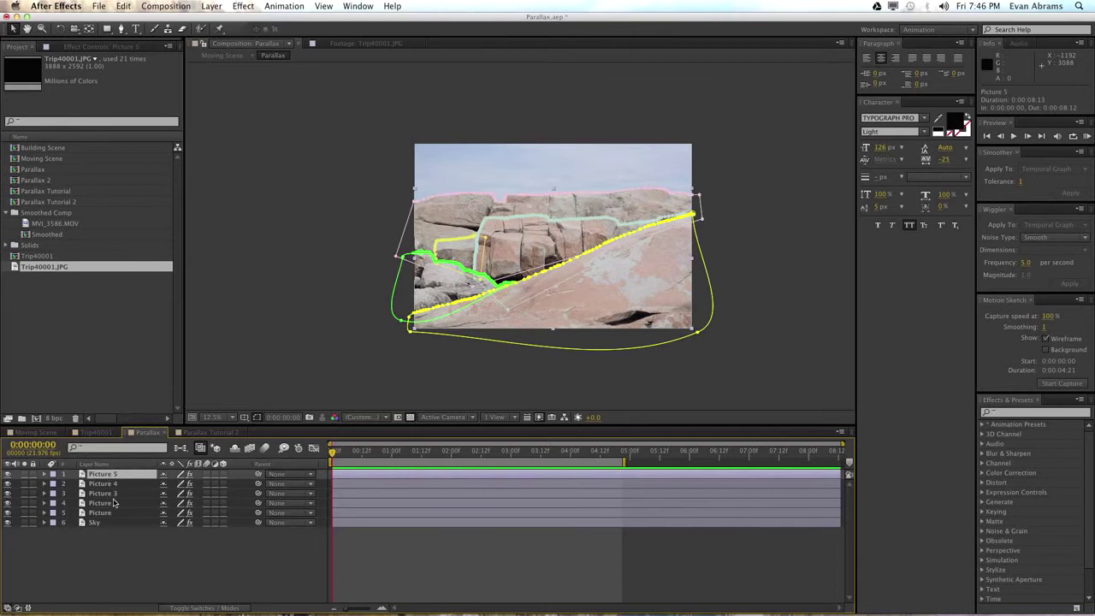
left_click(113, 522, "shift")
left_click(224, 474)
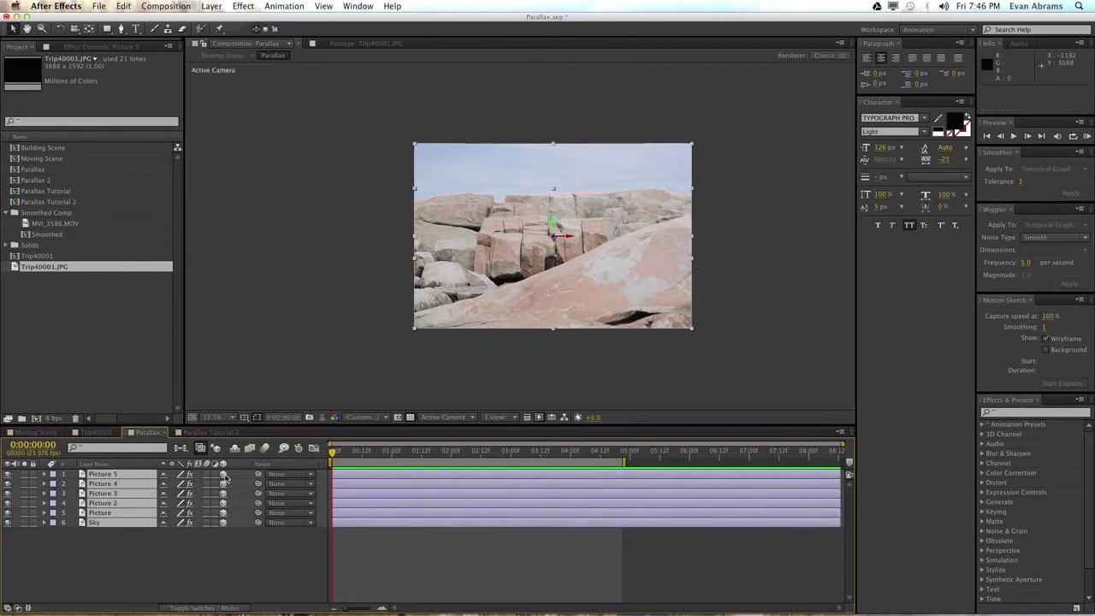
left_click(223, 569)
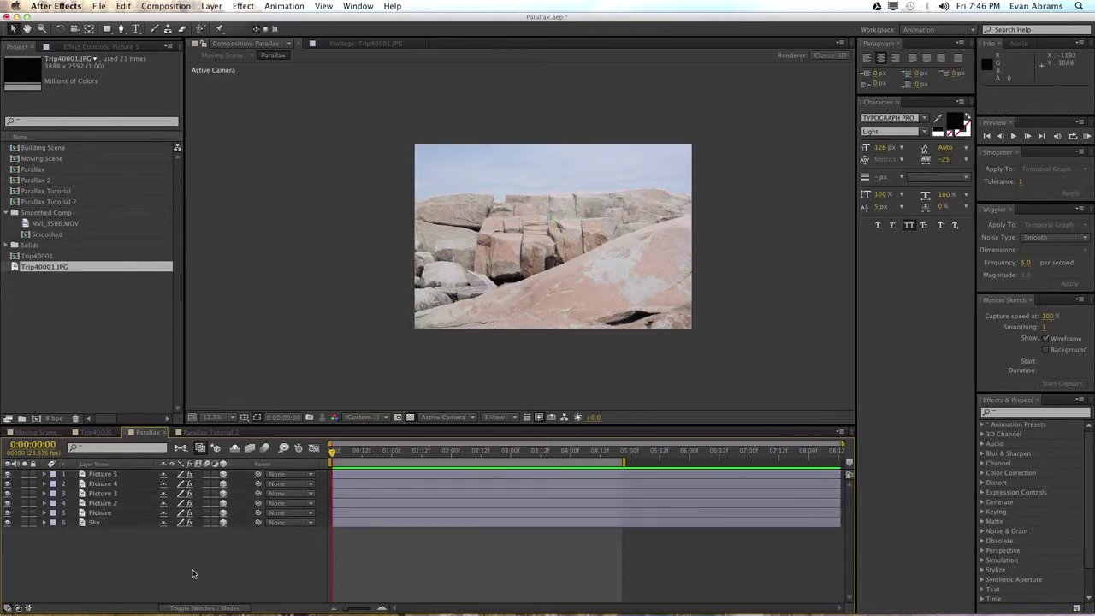
Step: Add a one-node camera named Camera 1 with the 50mm preset to the composition
right_click(104, 557)
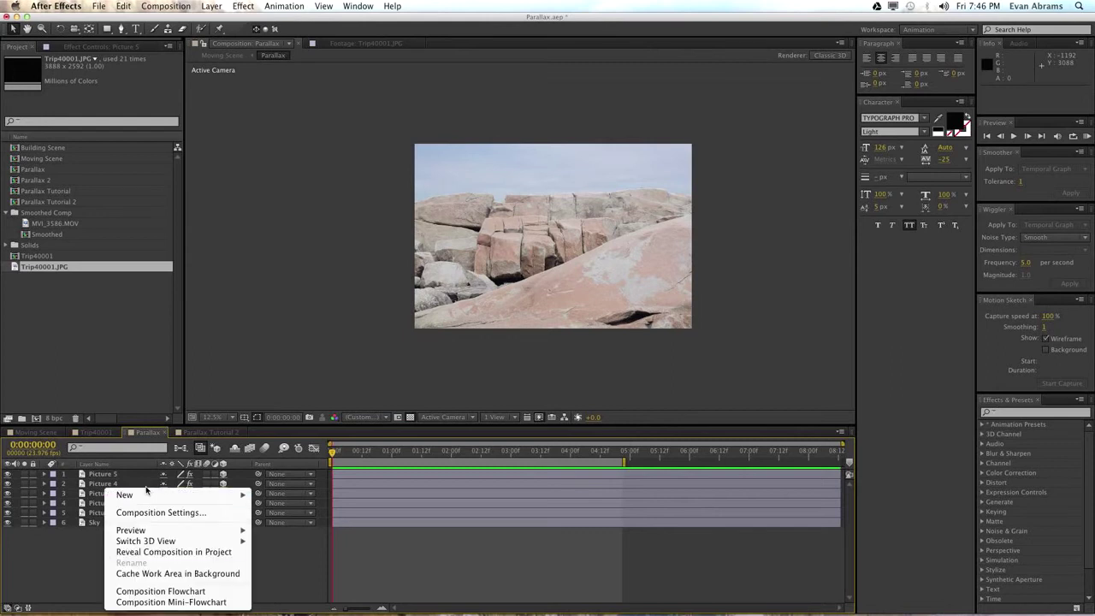
mouse_move(146, 496)
left_click(281, 545)
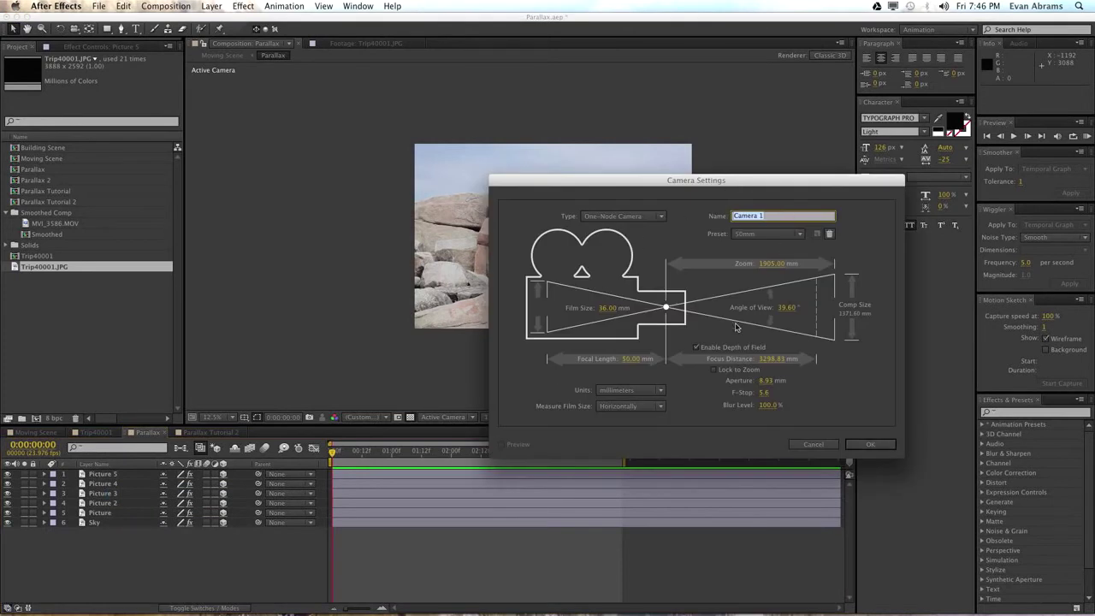
left_click(768, 236)
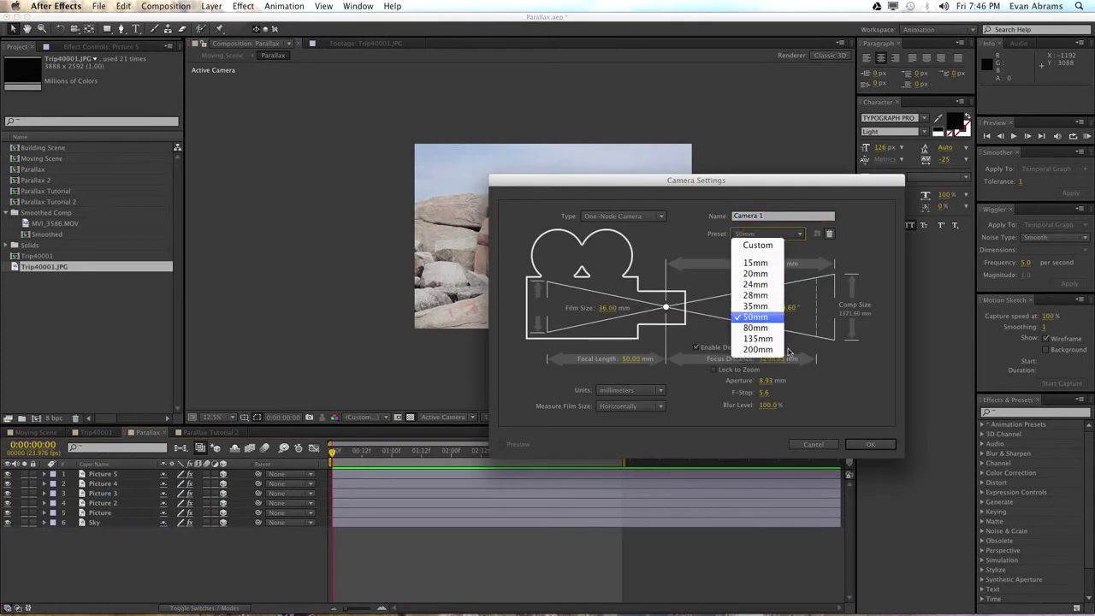
left_click(756, 318)
left_click(772, 242)
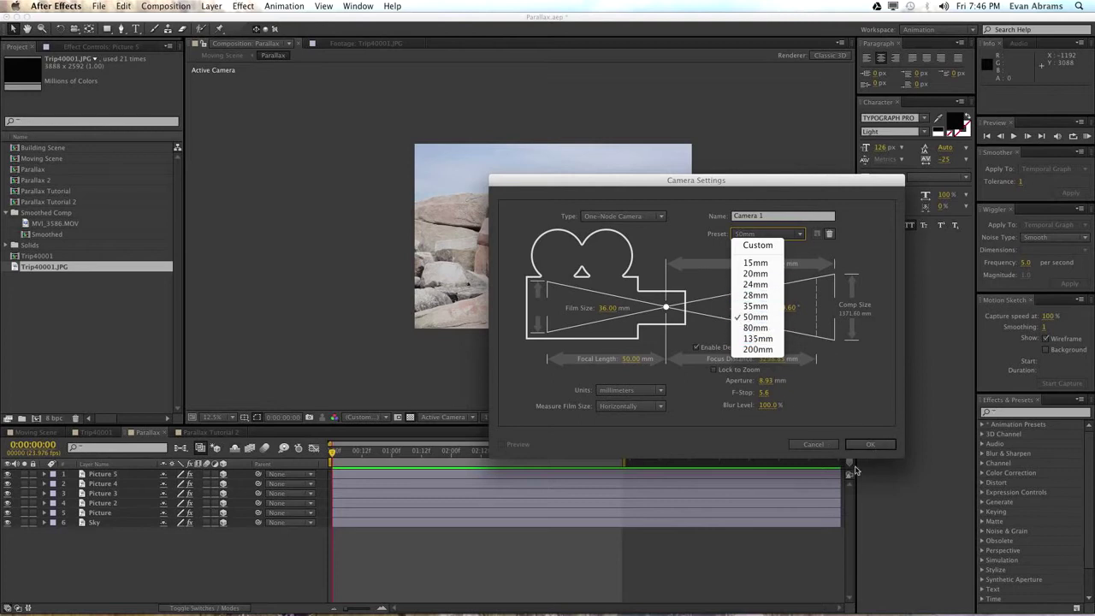
left_click(757, 317)
left_click(869, 444)
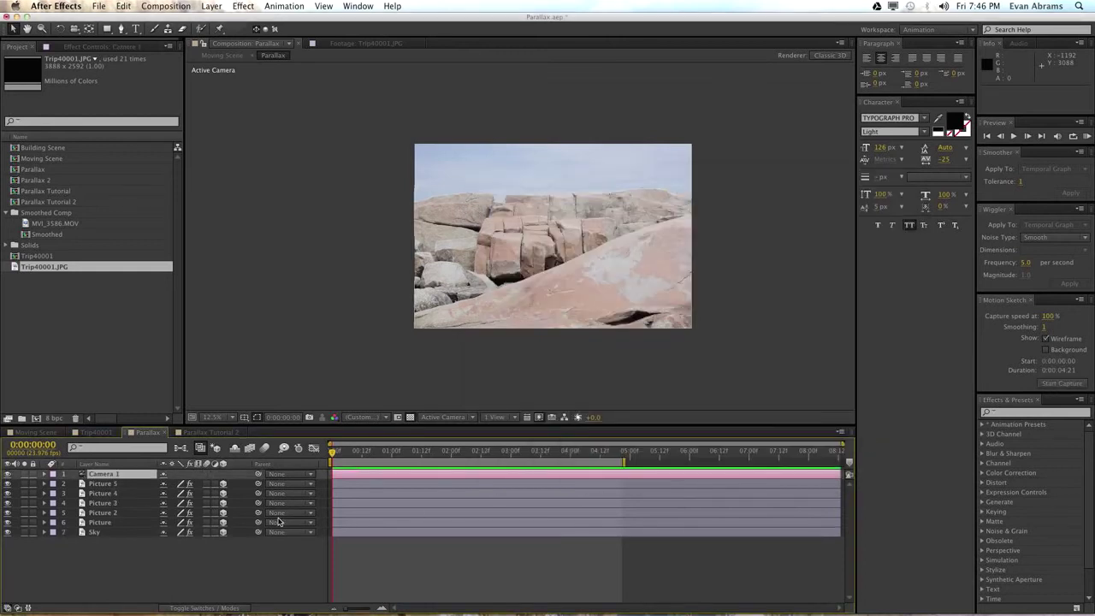
left_click(201, 569)
Step: Set the Z position of the Sky layer to 10000 to push it into the far distance
left_click(100, 476)
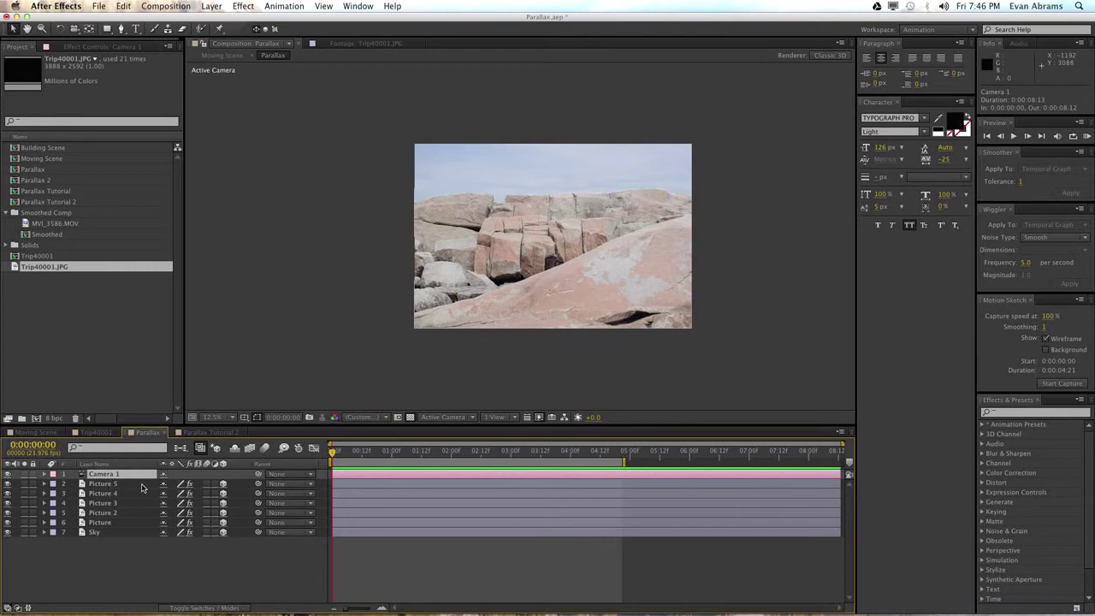
left_click(102, 532)
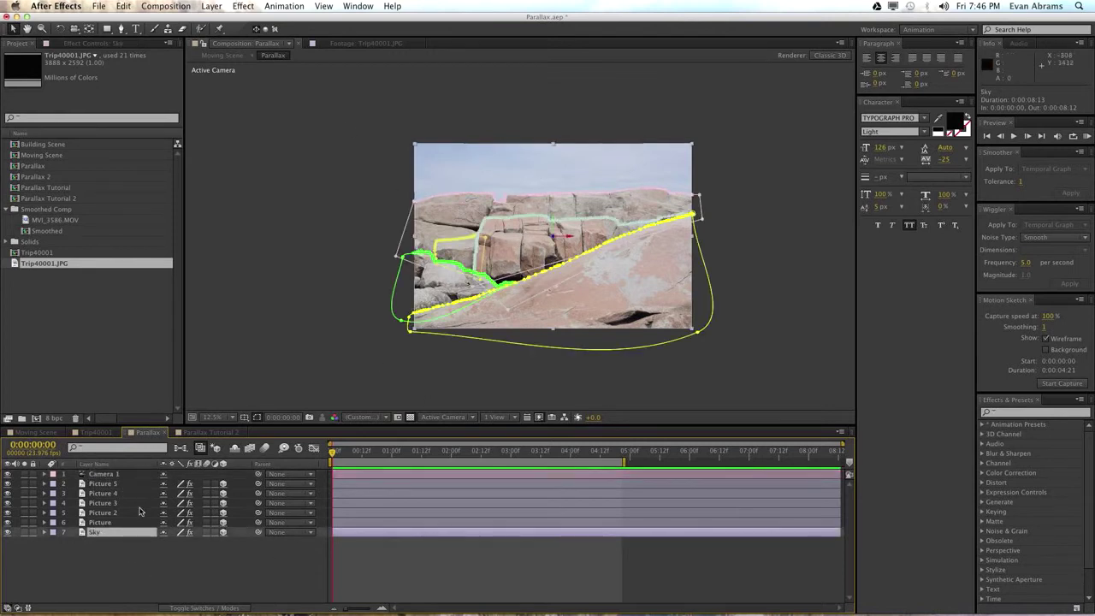
left_click(7, 532)
left_click(6, 532)
left_click(7, 532)
left_click(7, 532)
key("p")
left_click(215, 542)
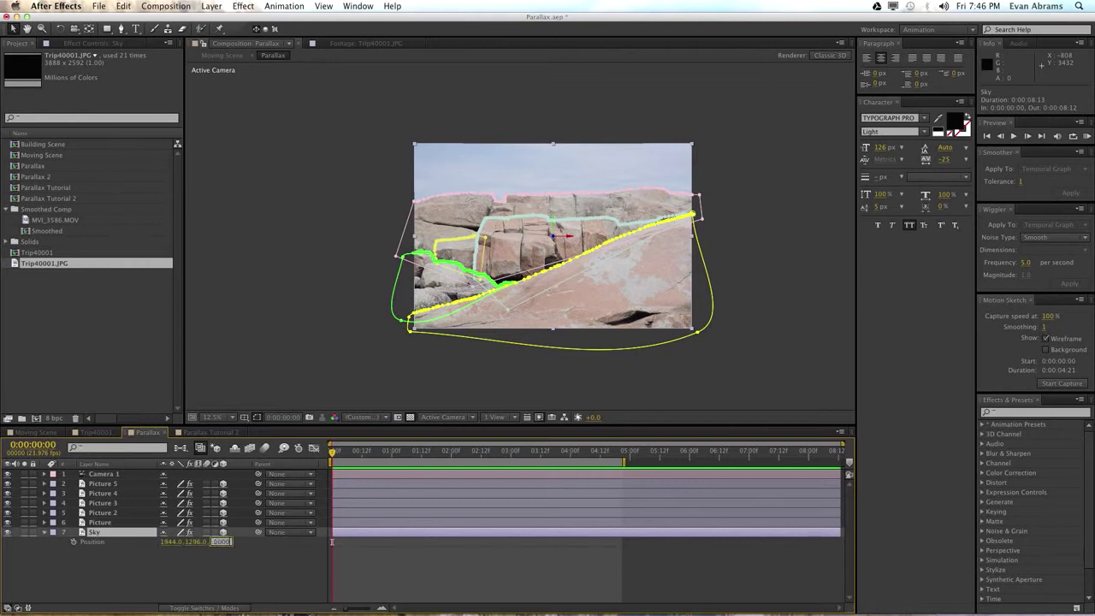
key("Return")
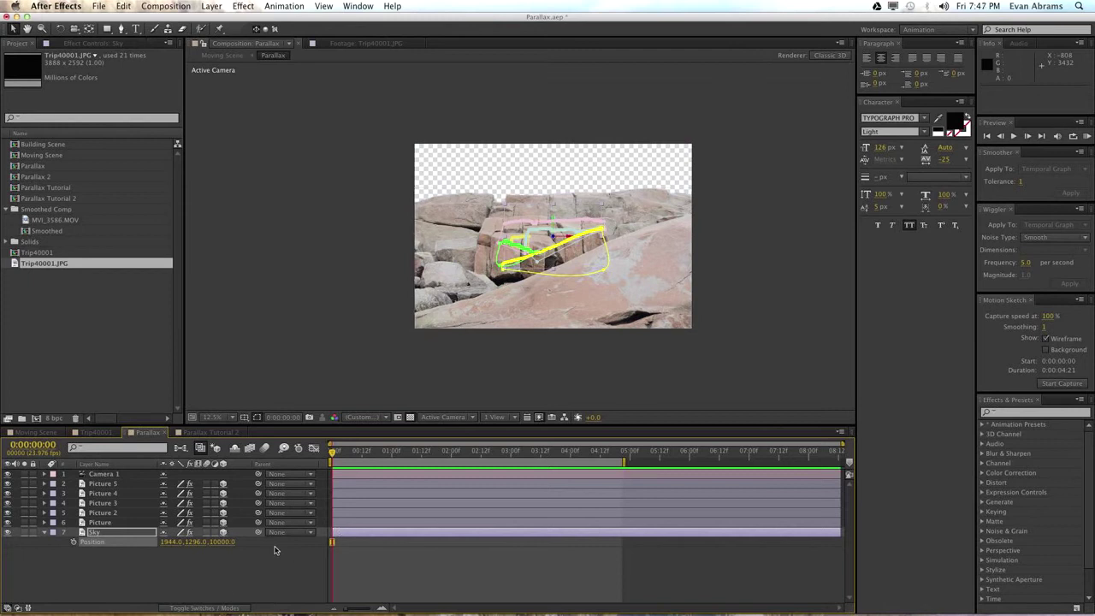
Step: Scale the Sky layer up to 286% so that it fills the frame behind the rocks
key("s")
left_click(159, 554)
left_click_drag(230, 544, 325, 534)
left_click(257, 581)
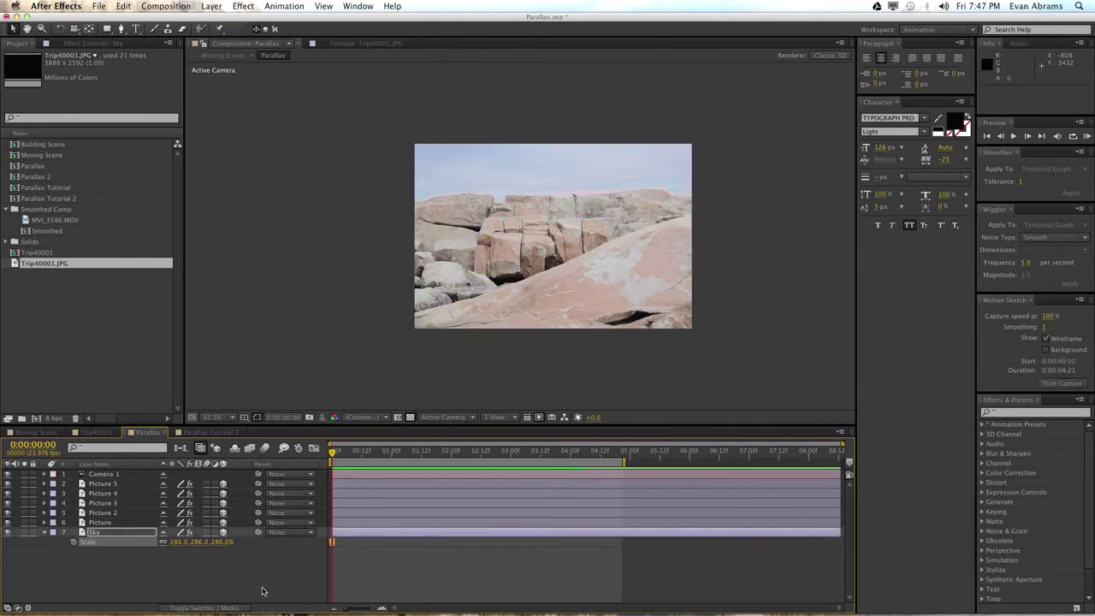
Step: Reveal the Position property on the five layers from Picture to Picture 5 and check what the Picture layer contains
left_click(114, 484)
left_click(112, 523, "shift")
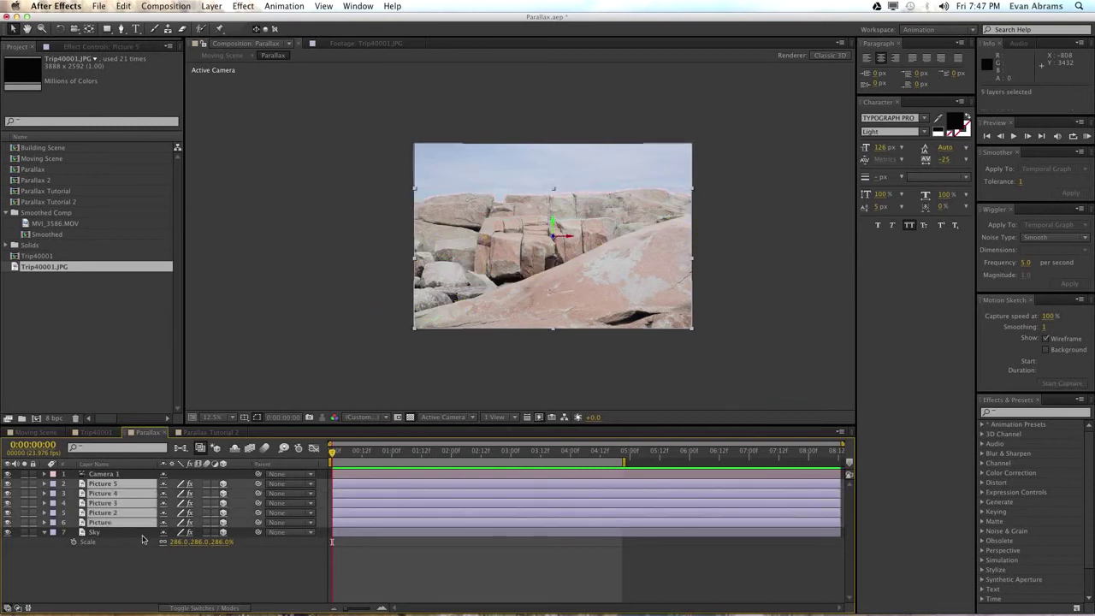
key("F2")
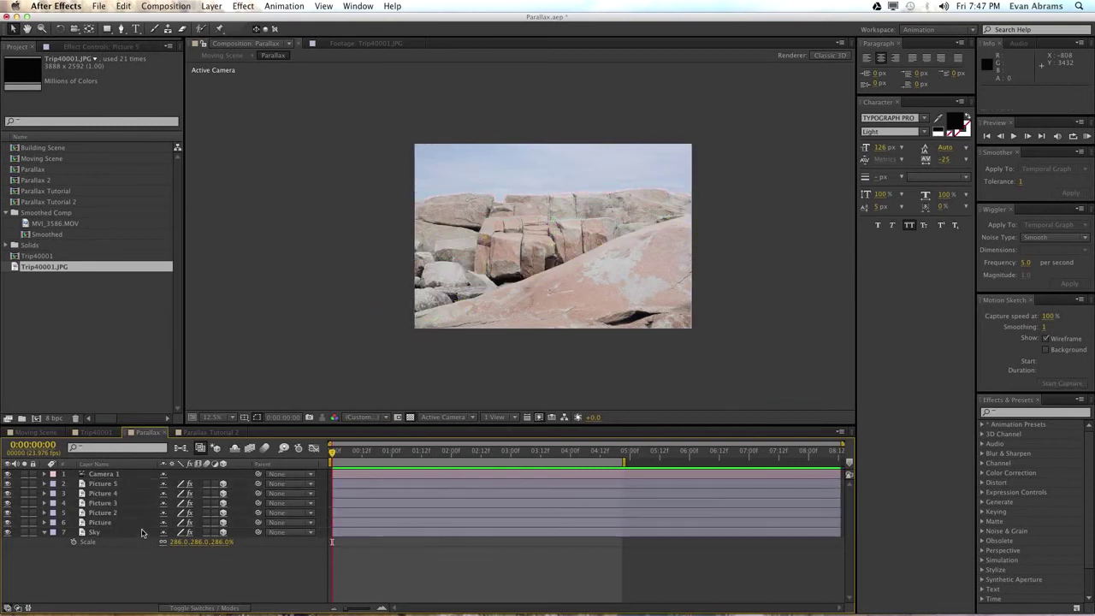
left_click(114, 484)
left_click(110, 521, "shift")
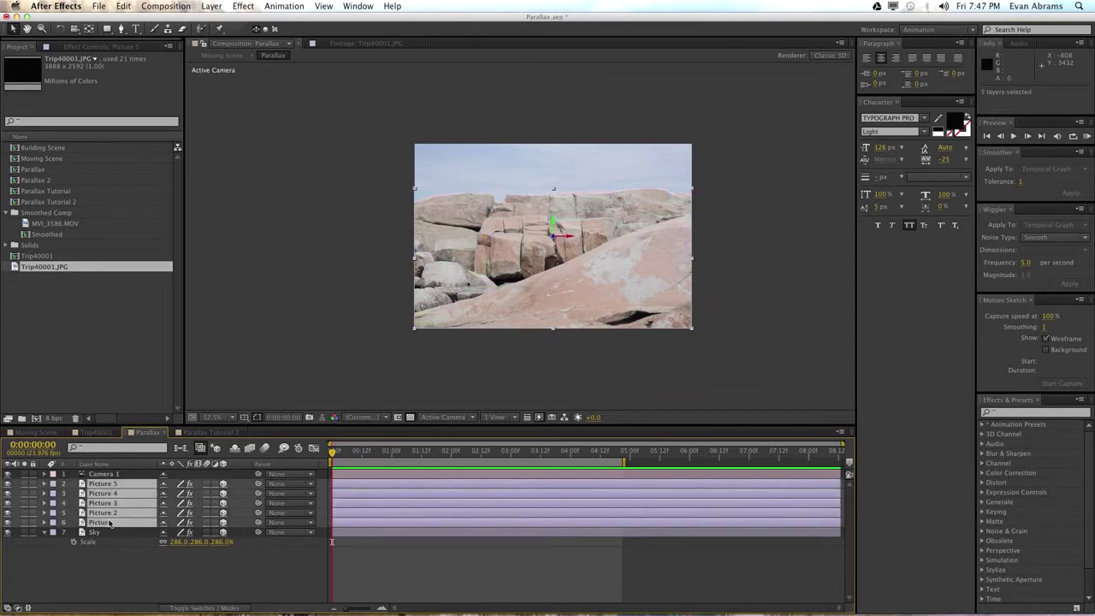
key("p")
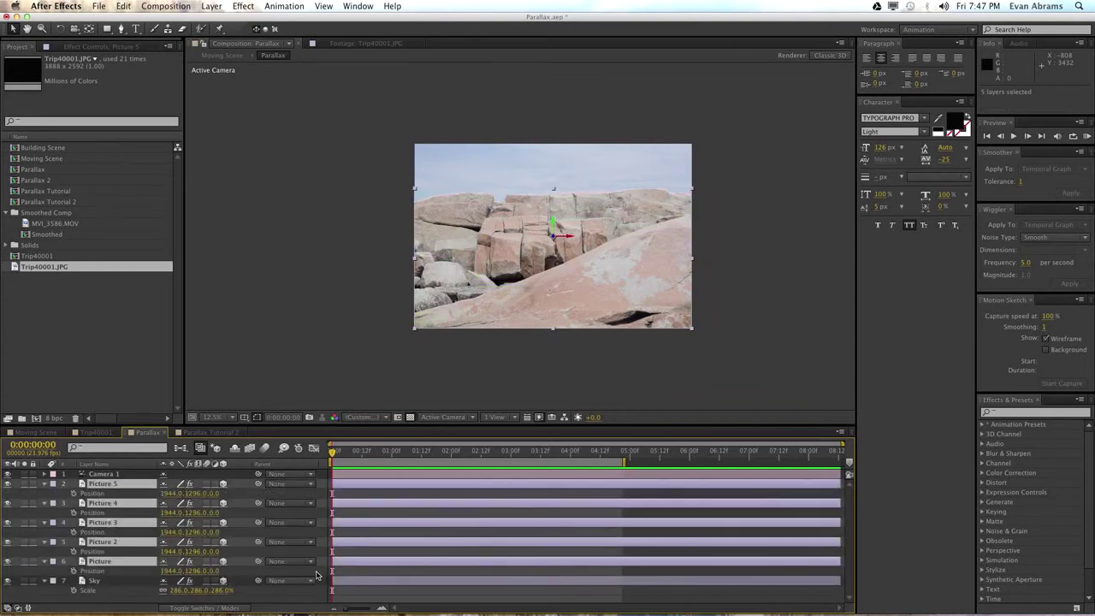
left_click(8, 560)
left_click(8, 561)
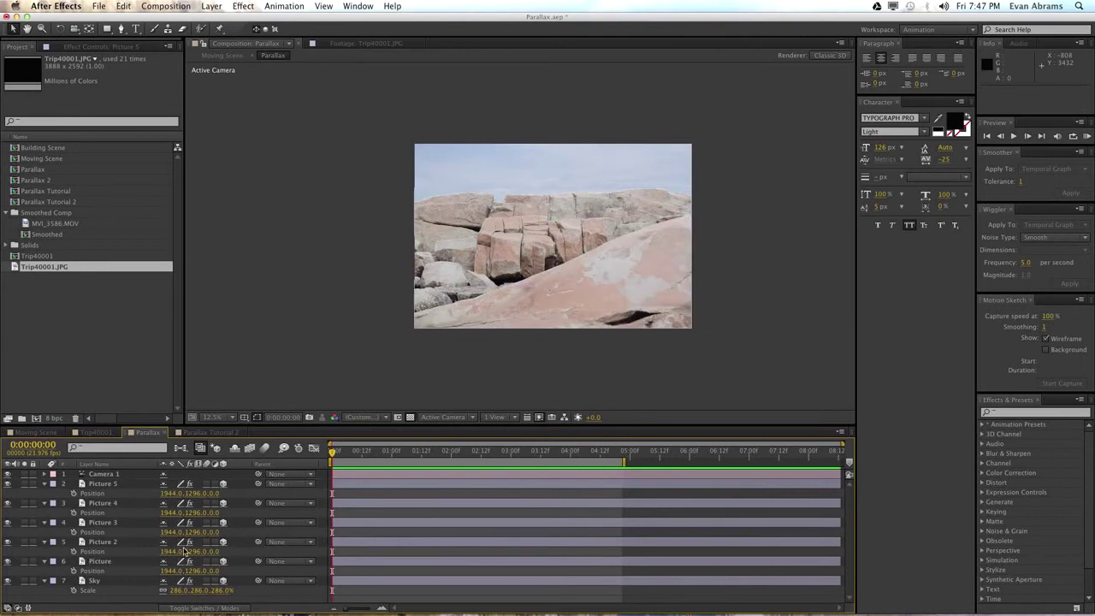
left_click(117, 562)
Step: Check which rocks the Picture 2 layer holds and set its Z position to 1000
left_click(115, 542)
left_click(7, 543)
left_click(7, 543)
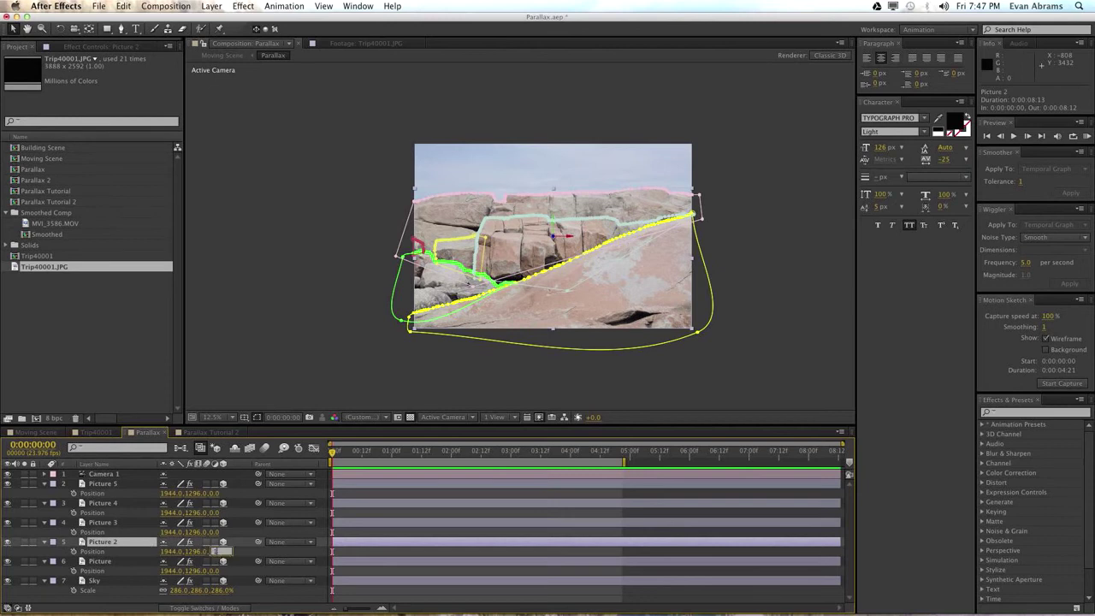
type("1000")
key("Return")
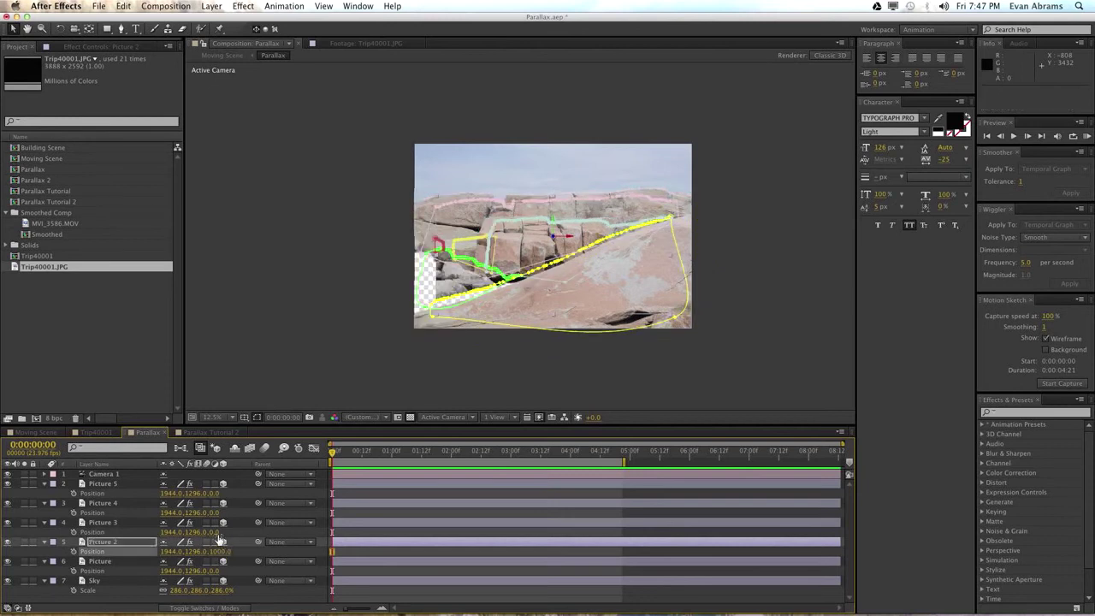
Step: Check which rocks the Picture 3 layer holds and set its Z position to 2000
left_click(7, 523)
left_click(7, 523)
left_click(7, 523)
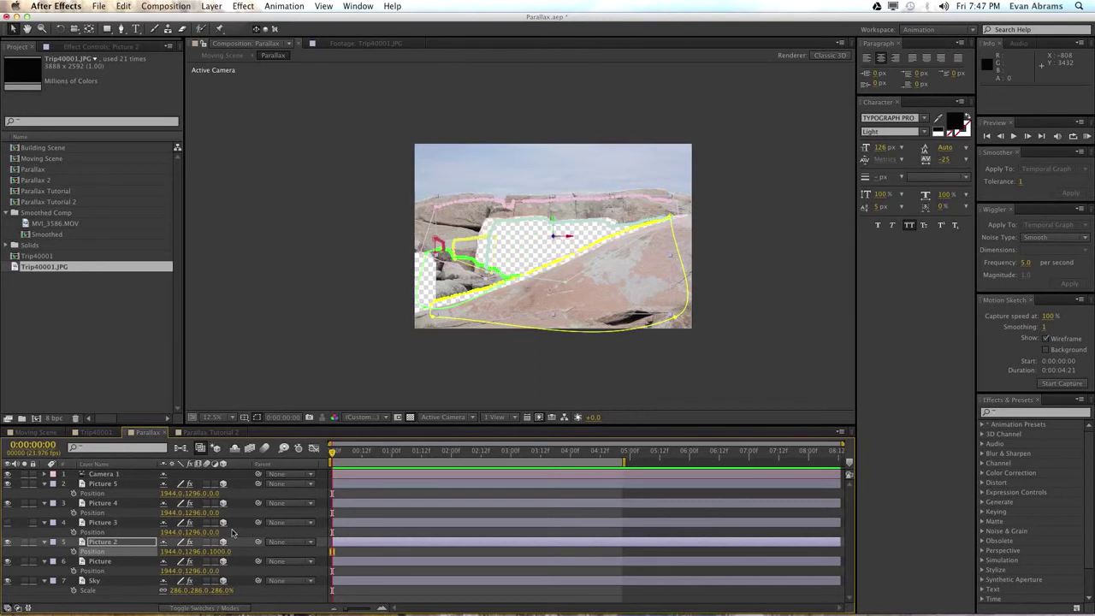
left_click(7, 522)
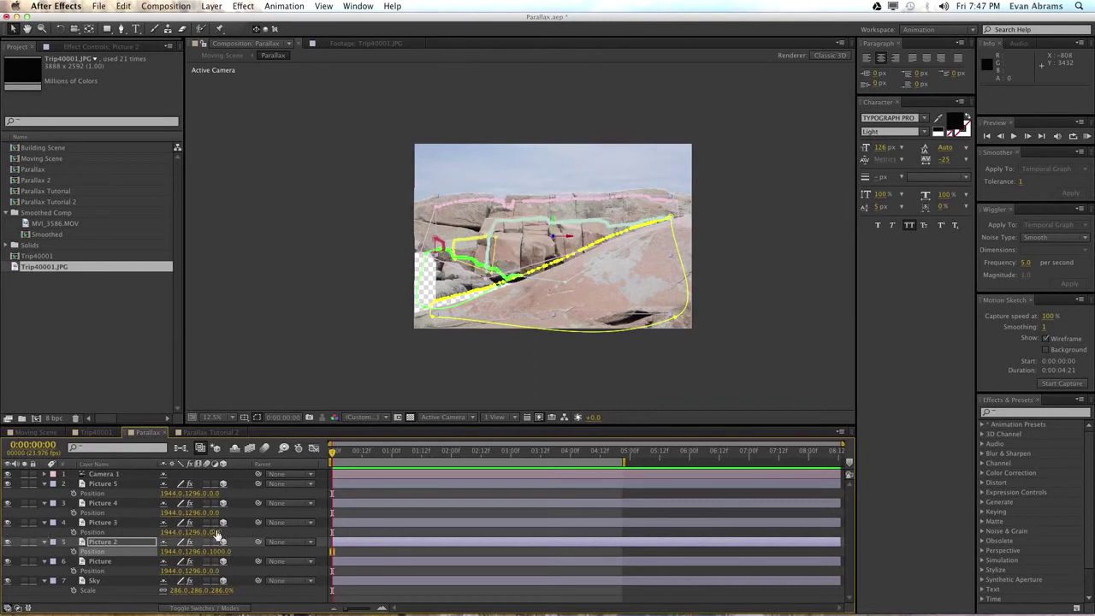
key("Return")
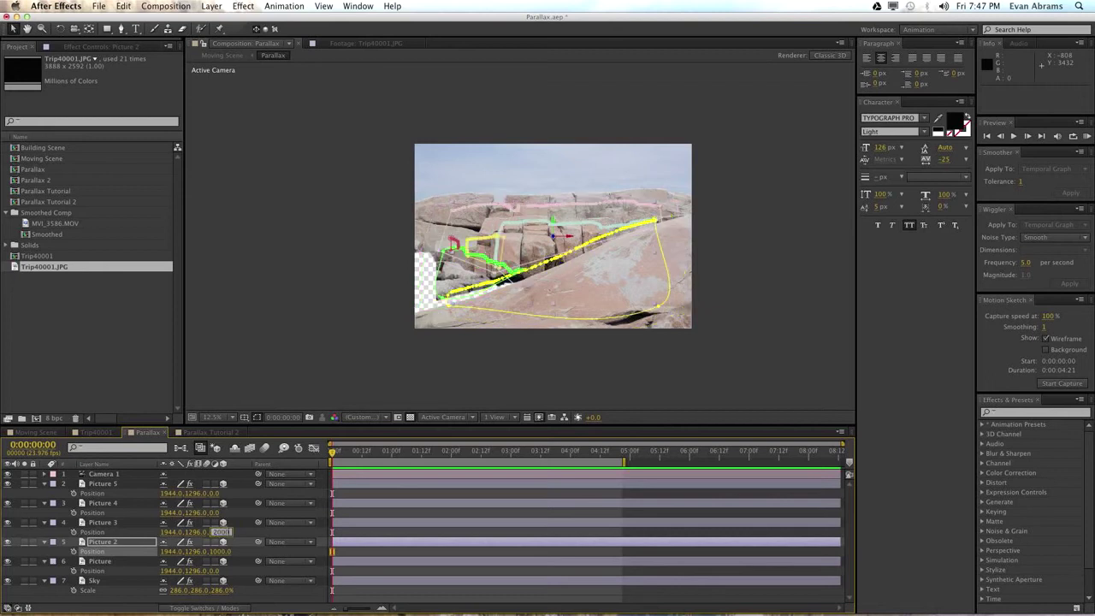
Step: Check which rocks the Picture 4 layer holds and set its Z position to 3000
left_click(8, 501)
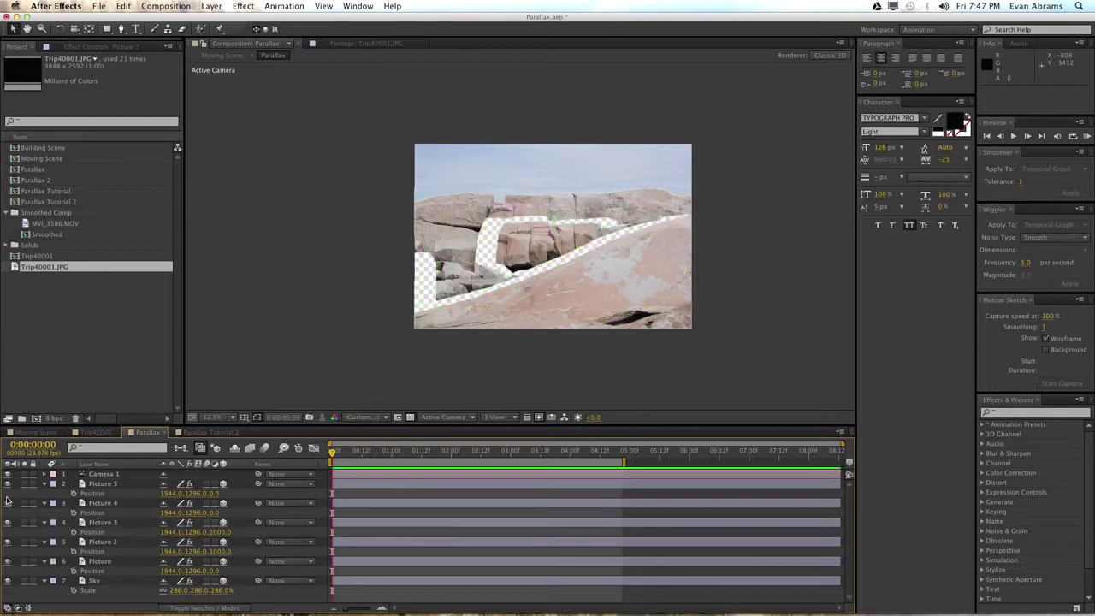
left_click(10, 504)
left_click(10, 504)
left_click(110, 504)
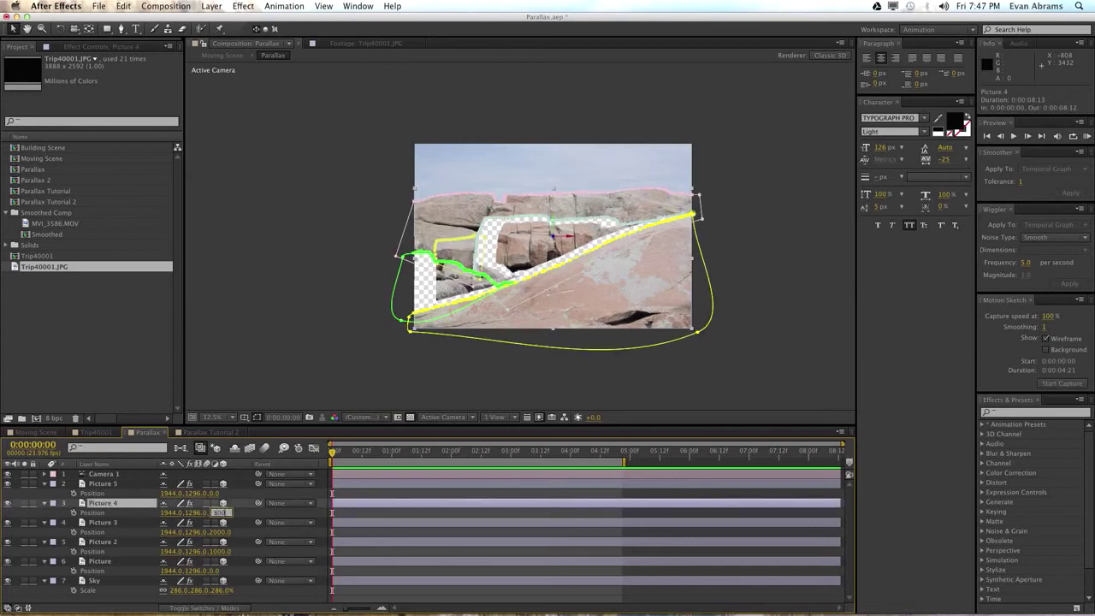
type("3000")
key("Return")
Step: Check which rocks the Picture 5 layer holds and set its Z position to 5000
left_click(7, 484)
left_click(7, 484)
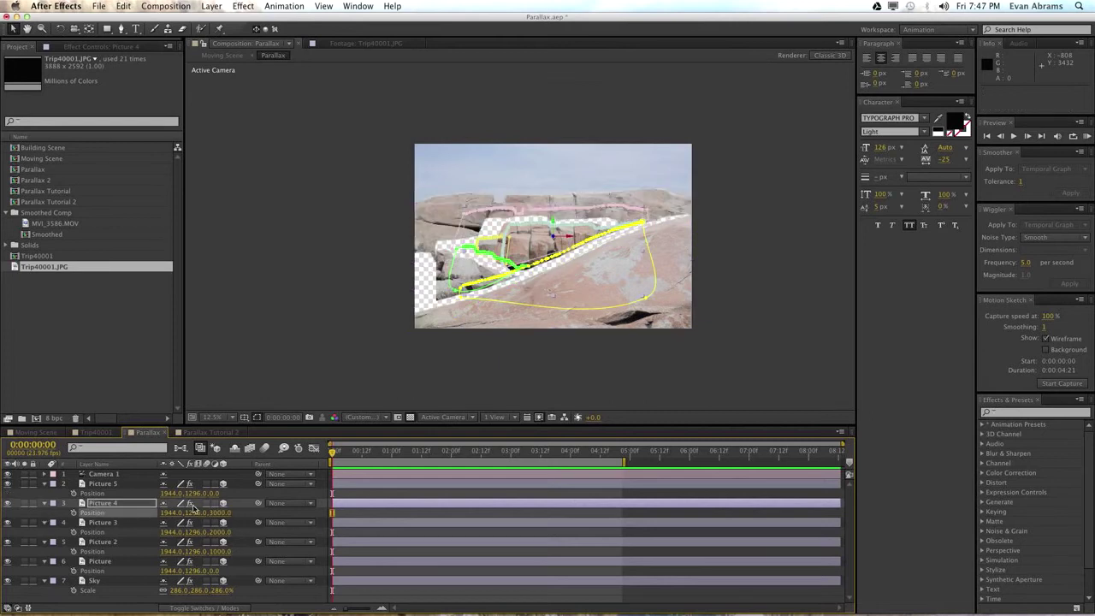
left_click(219, 494)
type("5000")
key("Return")
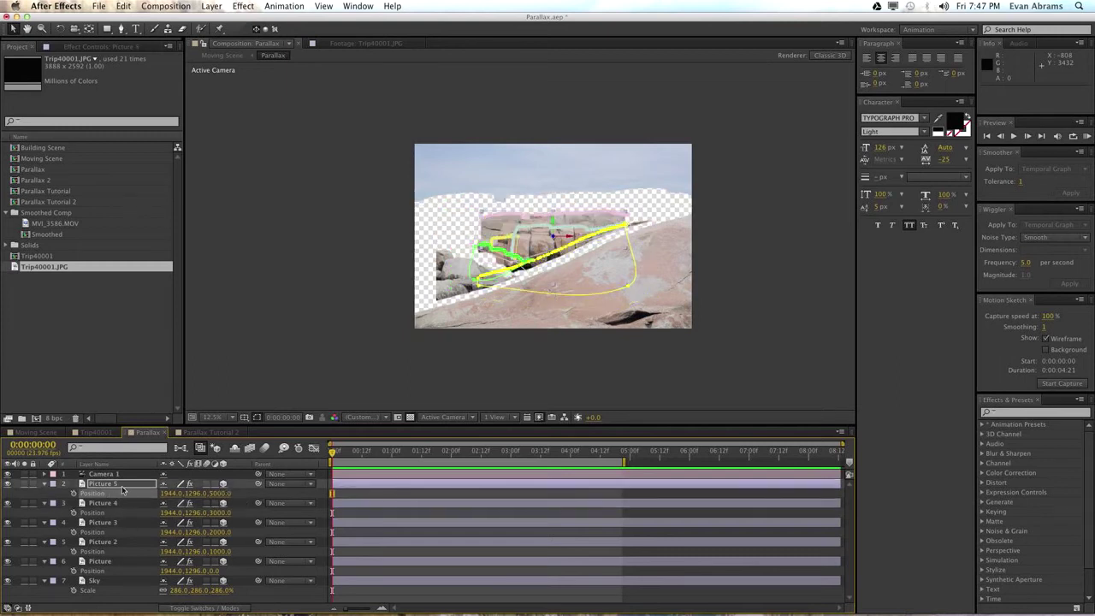
Step: Reveal Scale on the Picture layers and scale Picture 5 to 195%, Picture 4 to 159%, Picture 3 to 139% and Picture 2 to 121%
left_click(136, 501, "shift")
left_click(101, 562, "shift")
key("s")
left_click(265, 517)
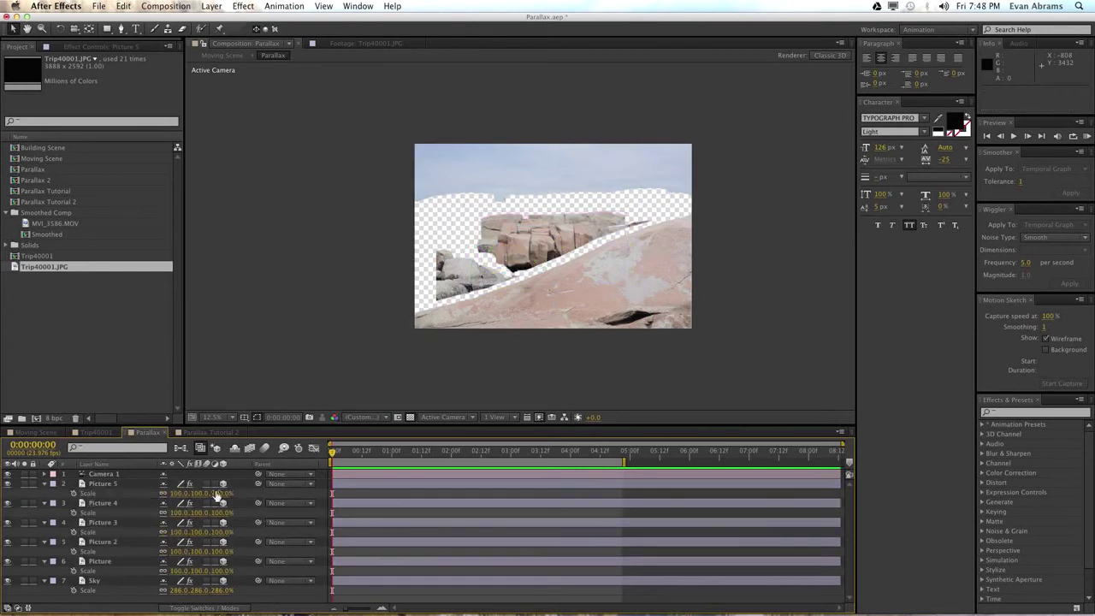
left_click_drag(185, 495, 203, 551)
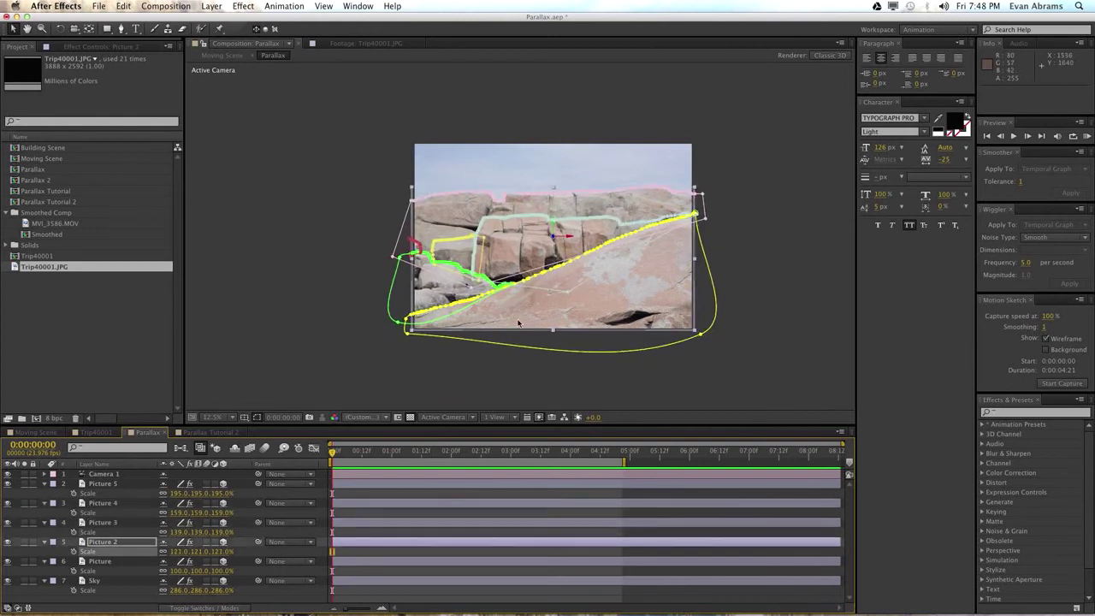
left_click(770, 333)
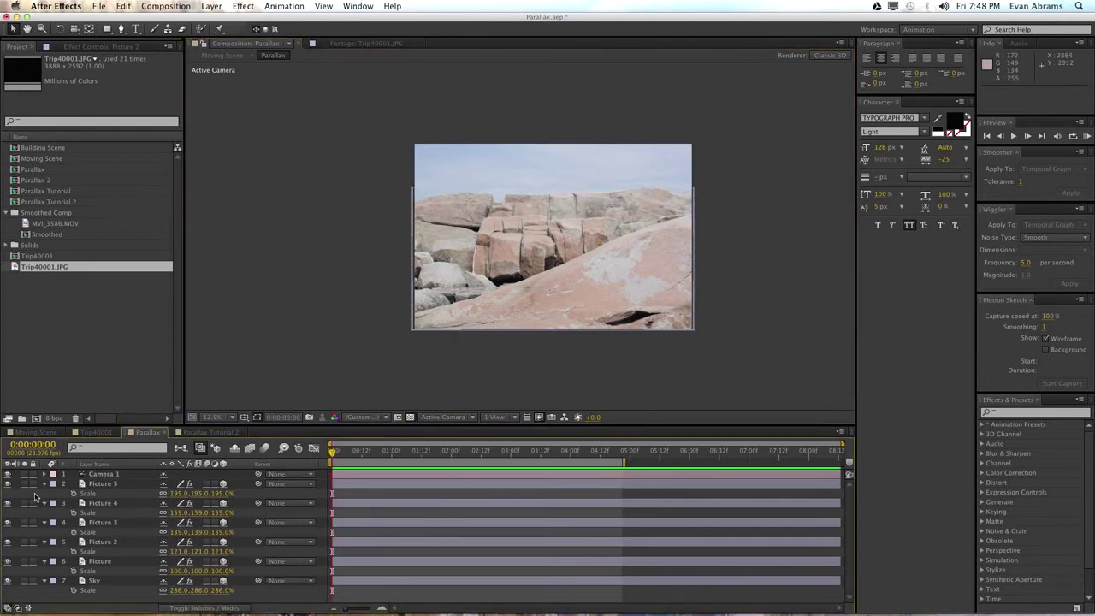
Step: Try moving the camera across the scene to test the parallax, and undo the camera adjustment
key("c")
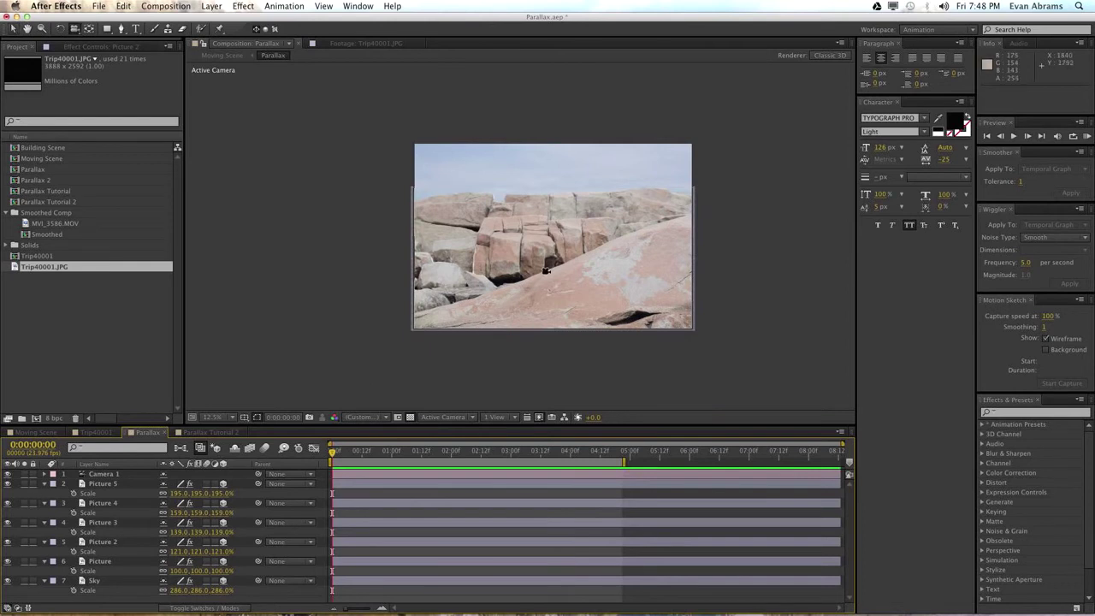
left_click_drag(531, 240, 464, 256)
key("super+z")
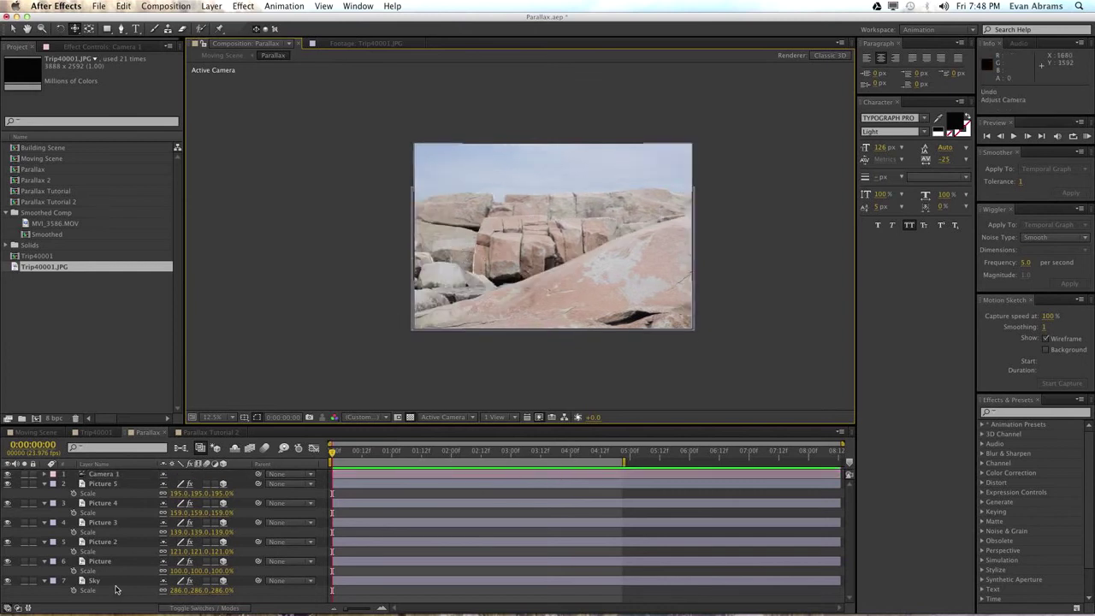
Step: Collapse the open properties of all layers and add a null object to the Parallax composition
key("super+a")
key("s")
left_click(147, 588)
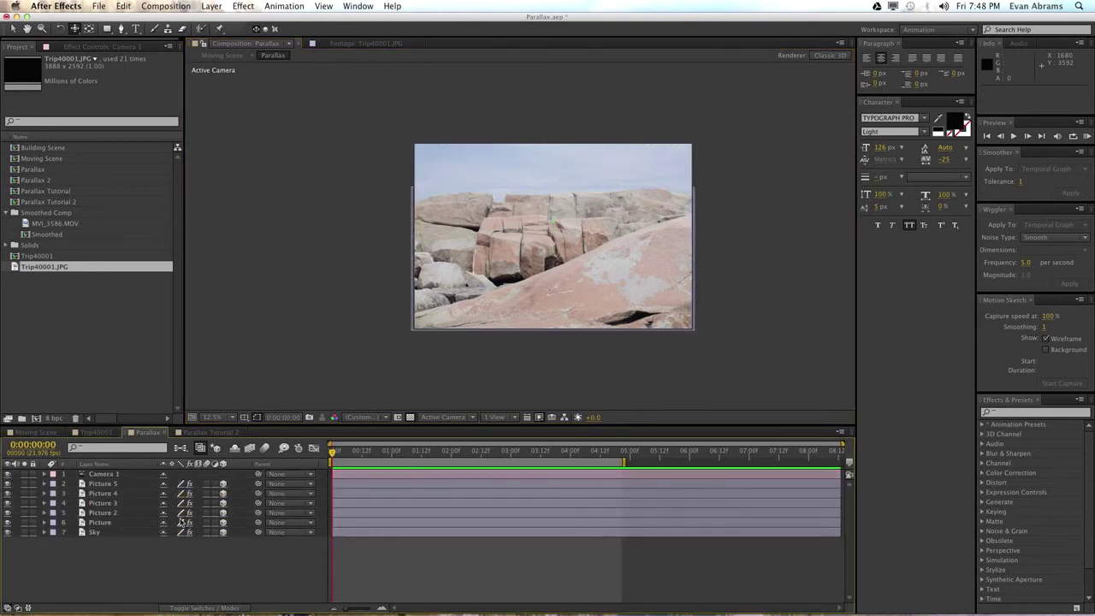
right_click(118, 567)
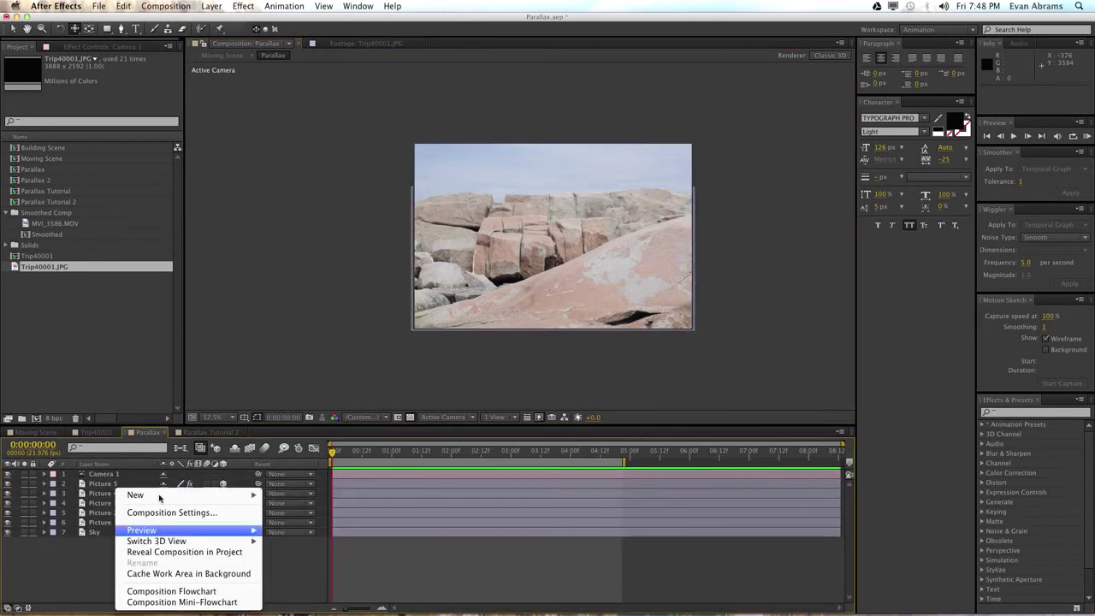
mouse_move(160, 496)
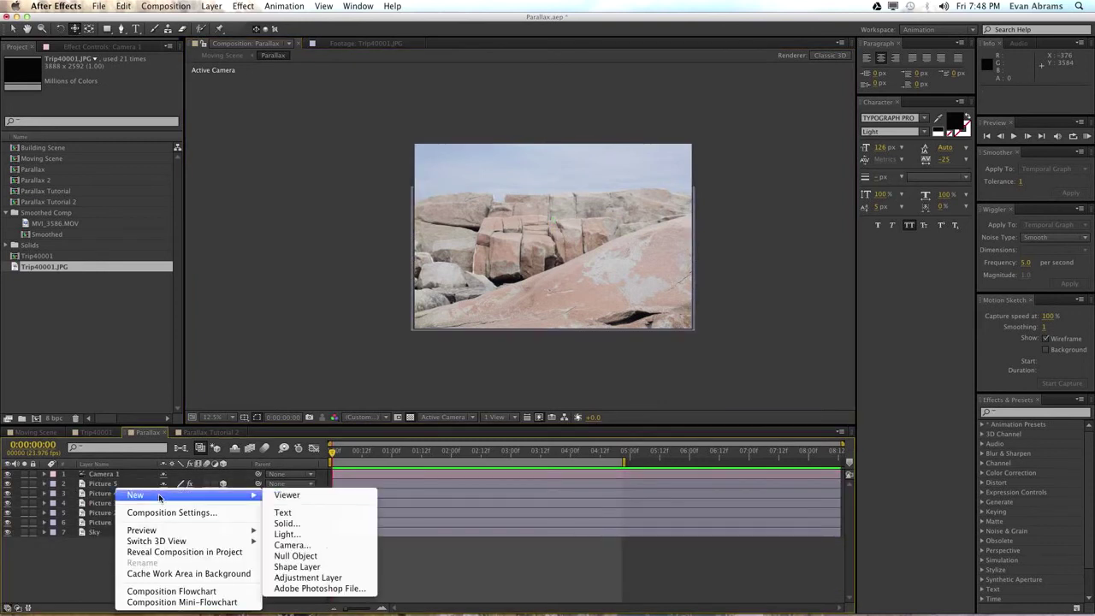
left_click(318, 556)
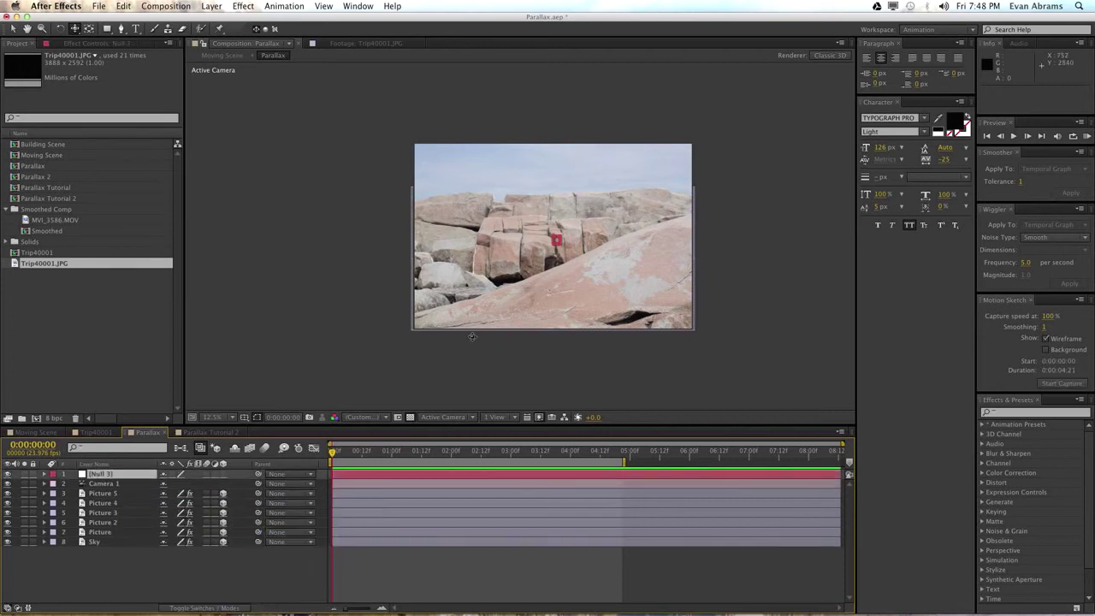
Step: Make the new null a 3D layer and set its Z position to 10000
left_click(223, 473)
key("p")
left_click(220, 483)
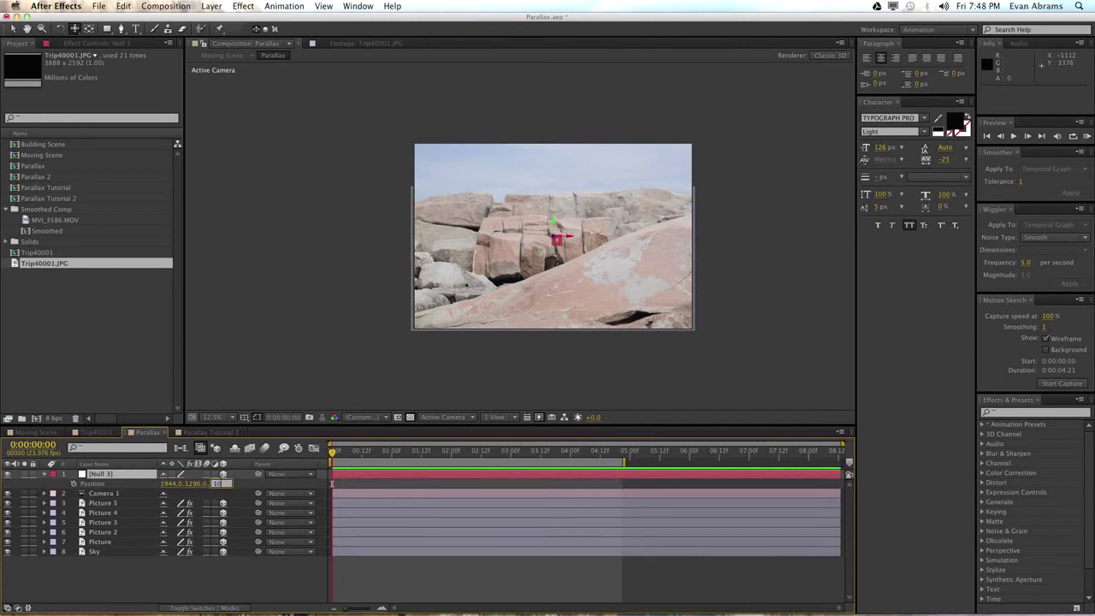
type("10000")
key("Return")
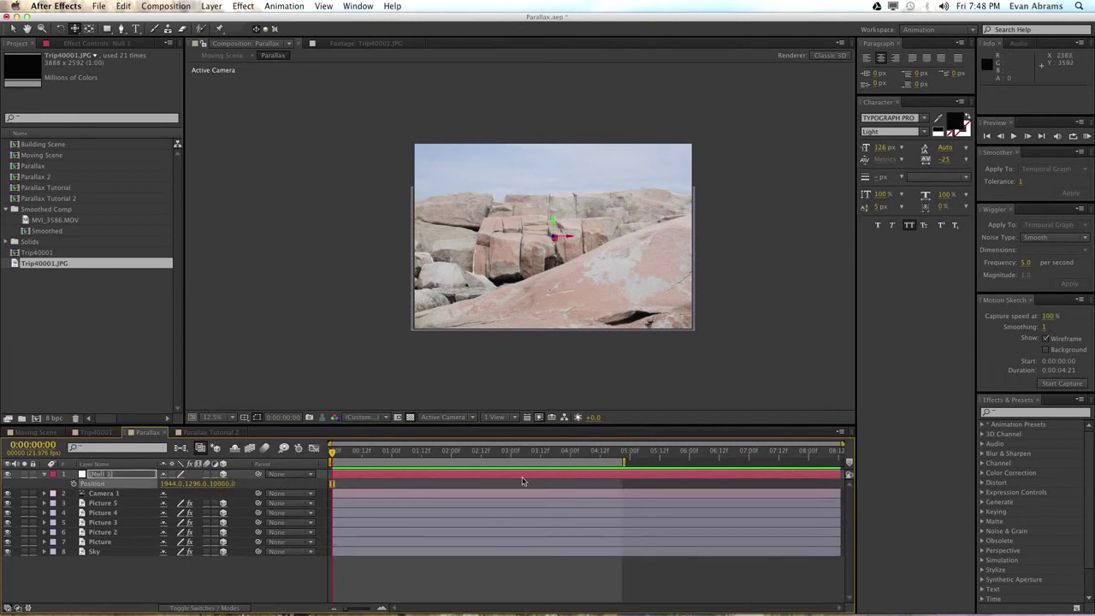
left_click(407, 555)
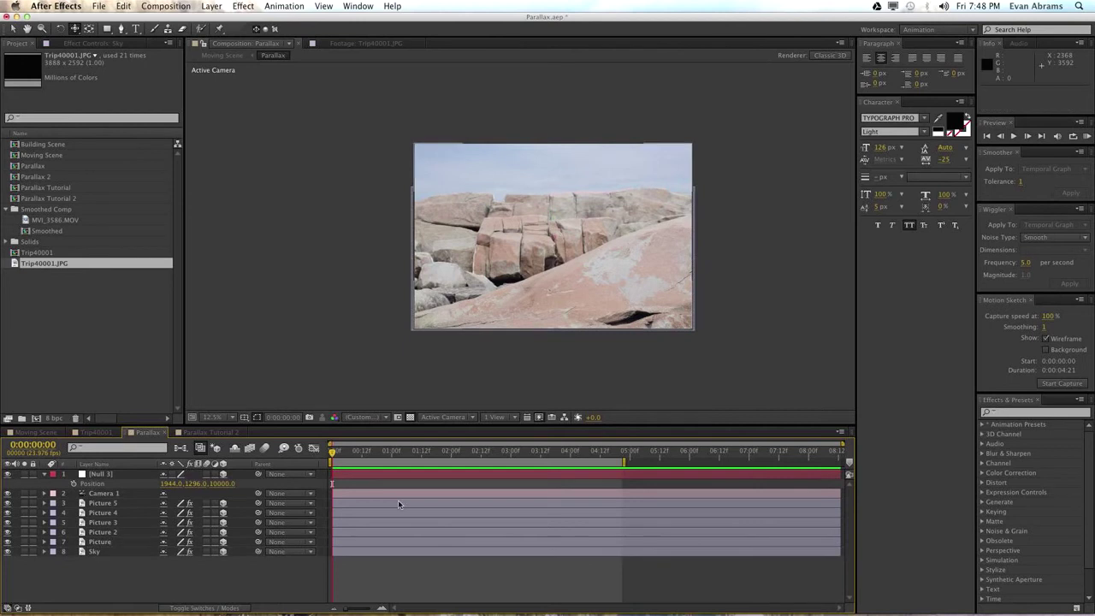
Step: Examine the depth spacing of the layers and camera in Custom View 1 and the Left view, and return to Active Camera
left_click(446, 417)
left_click(459, 534)
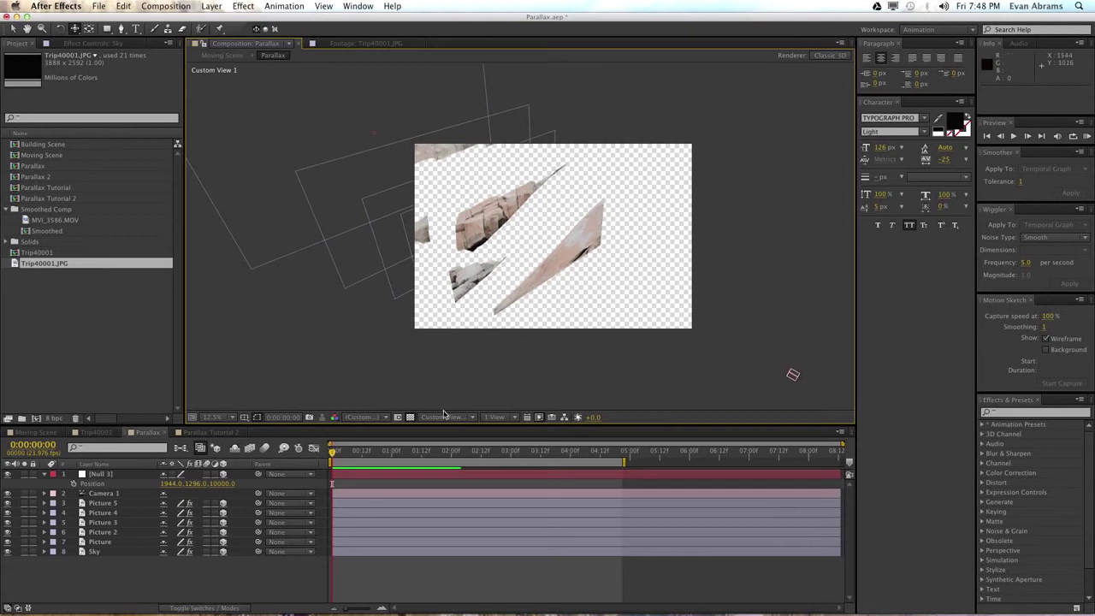
left_click(444, 416)
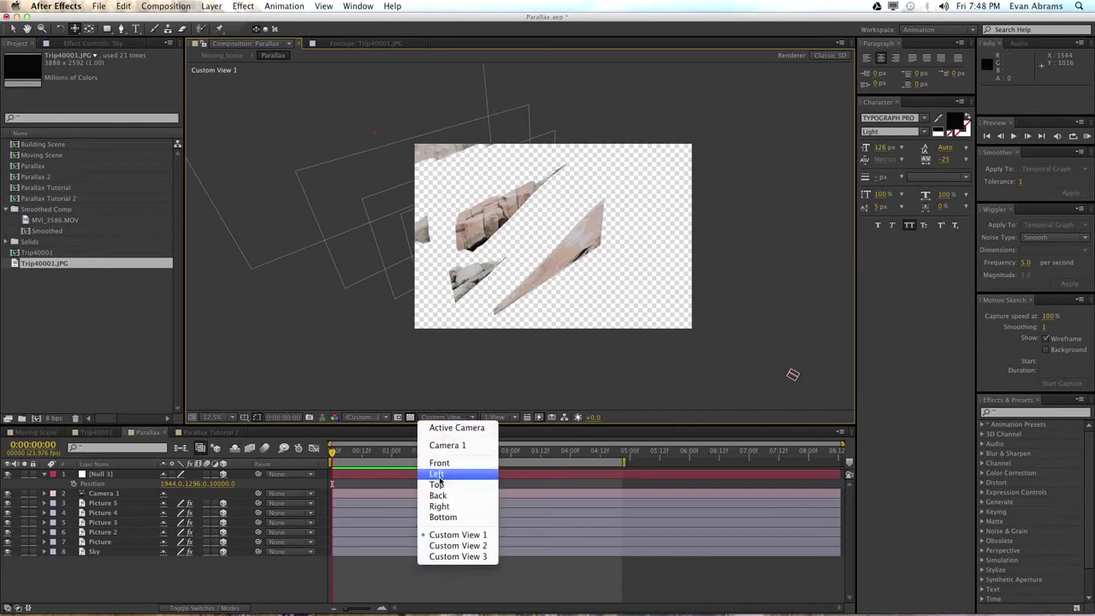
left_click(436, 473)
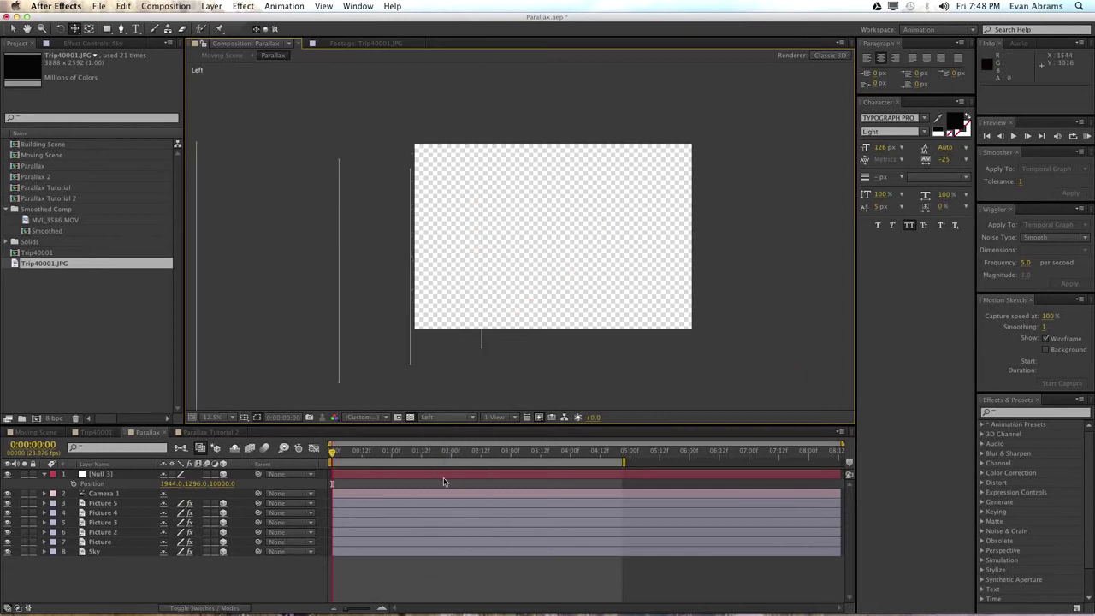
key("comma")
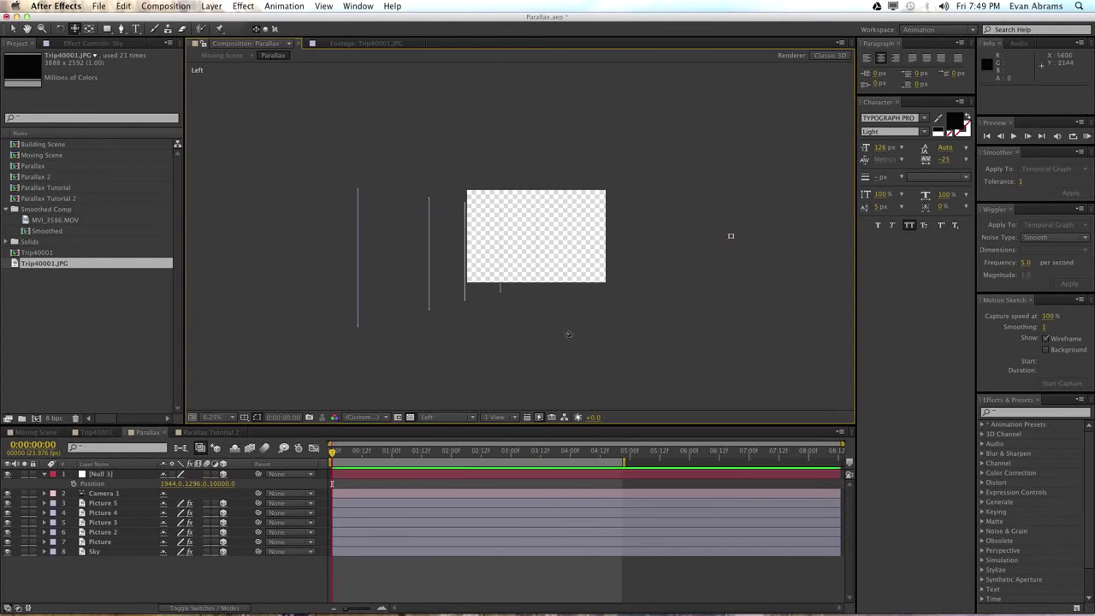
left_click(445, 416)
left_click(453, 421)
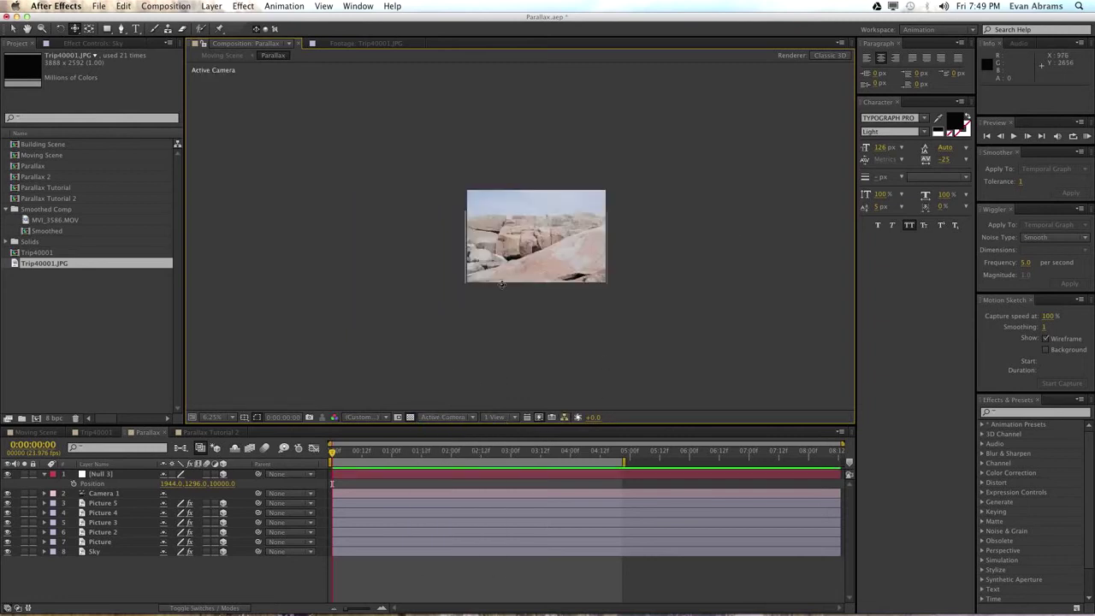
key("period")
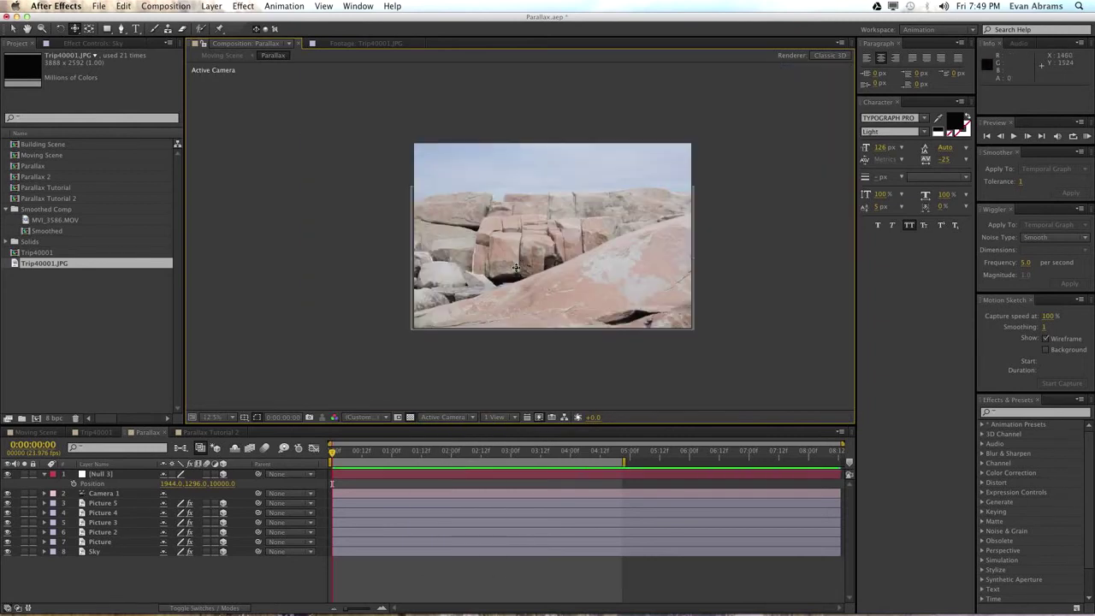
Step: Parent Camera 1 to the null and reveal the null's rotation properties
key("v")
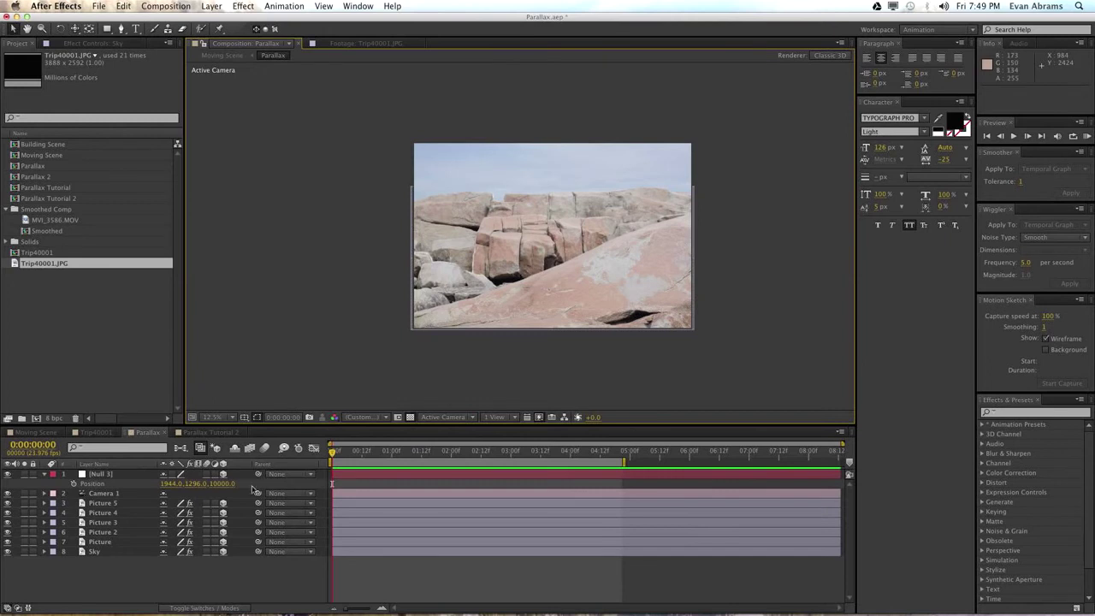
left_click(102, 494)
left_click_drag(260, 495, 107, 476)
left_click(107, 479)
key("r")
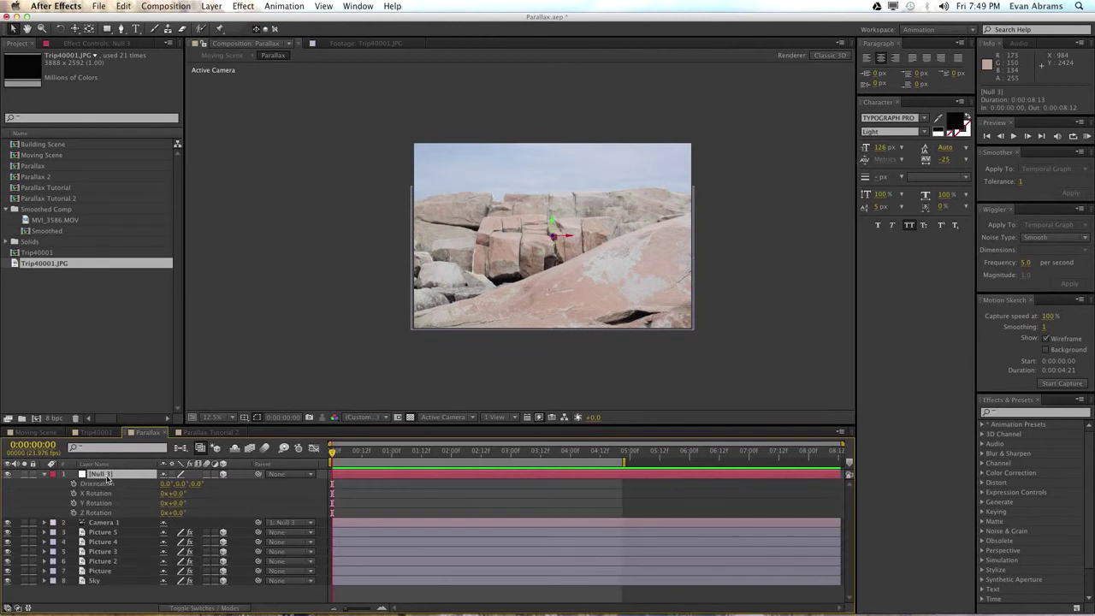
Step: Set the null's Y Rotation to 2° and keyframe it at the first frame
mouse_move(176, 507)
left_mouse_down()
mouse_move(213, 505)
mouse_move(161, 504)
mouse_move(195, 504)
left_mouse_up()
key("super+z")
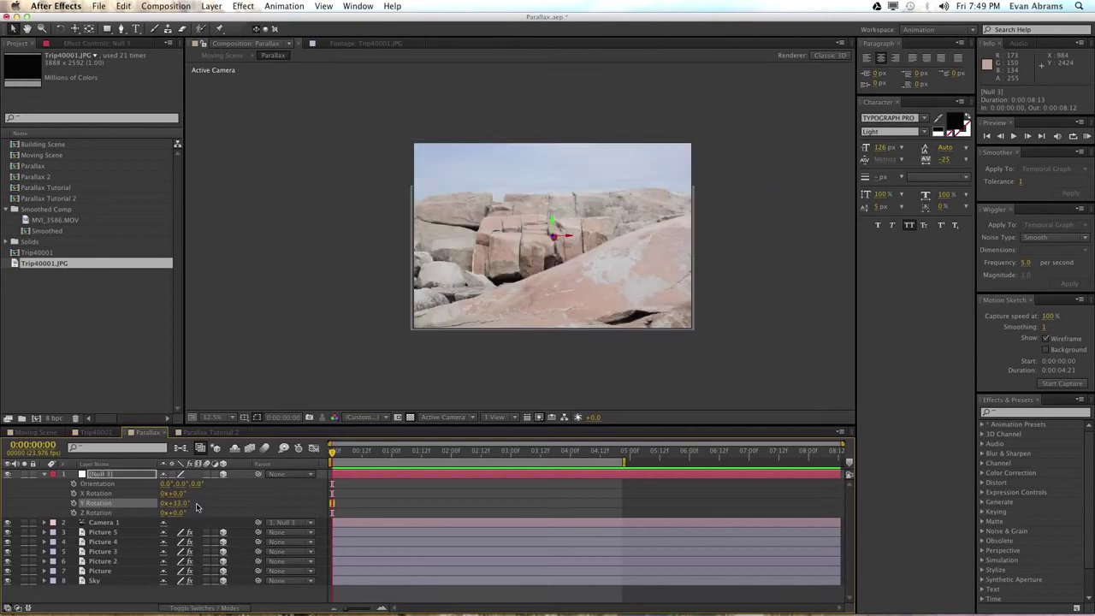
left_click(178, 503)
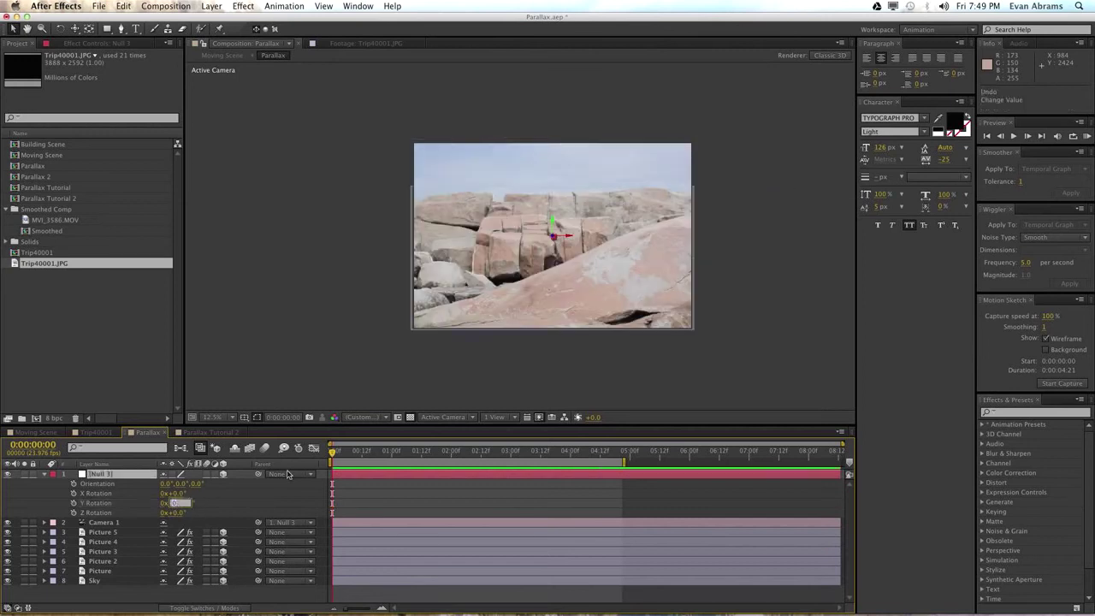
type("2")
key("Return")
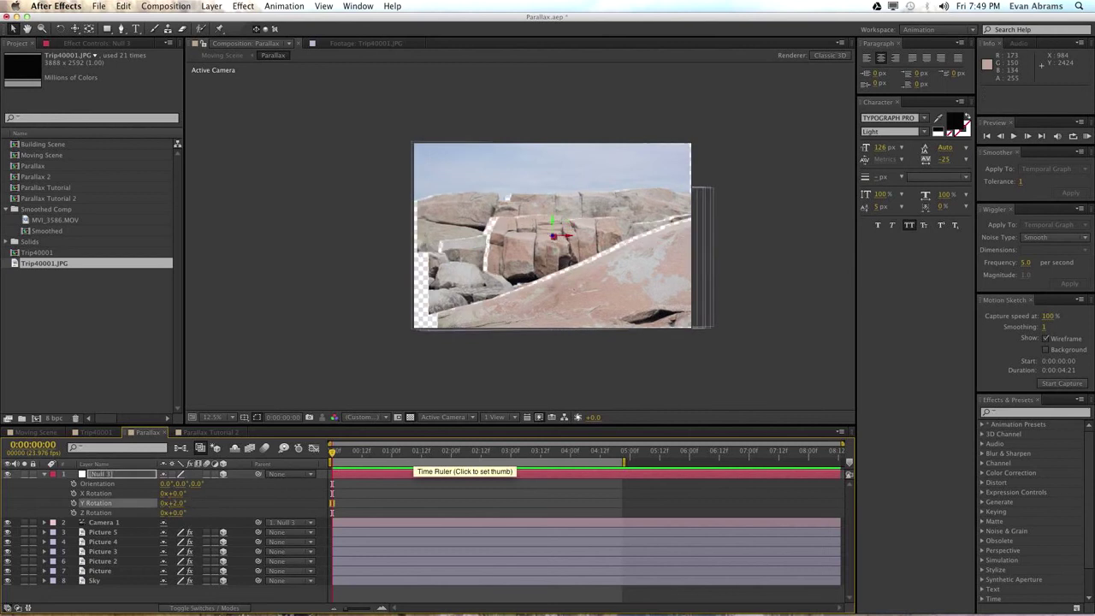
left_click(75, 503)
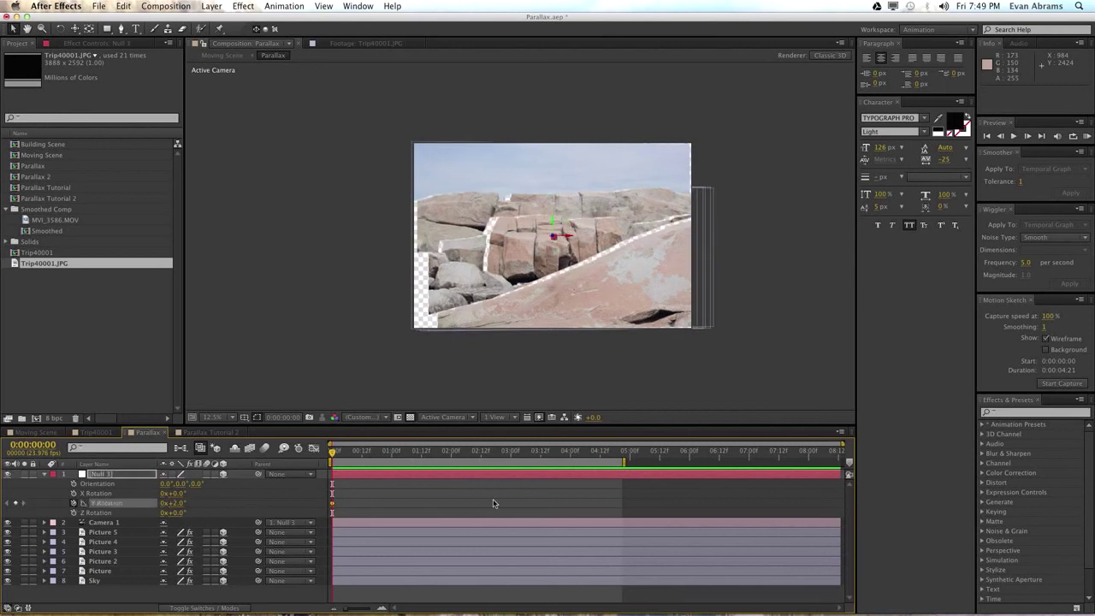
Step: Keyframe the null's Y Rotation at -2° at 0:00:04:20
left_click_drag(596, 452, 621, 452)
left_click(177, 504)
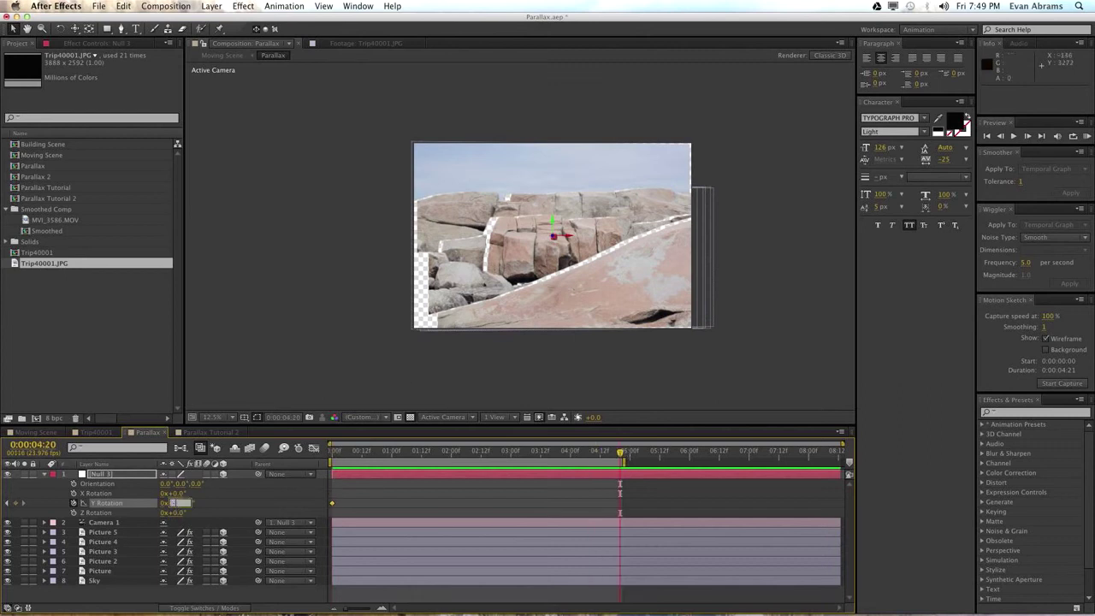
type("-2")
key("Return")
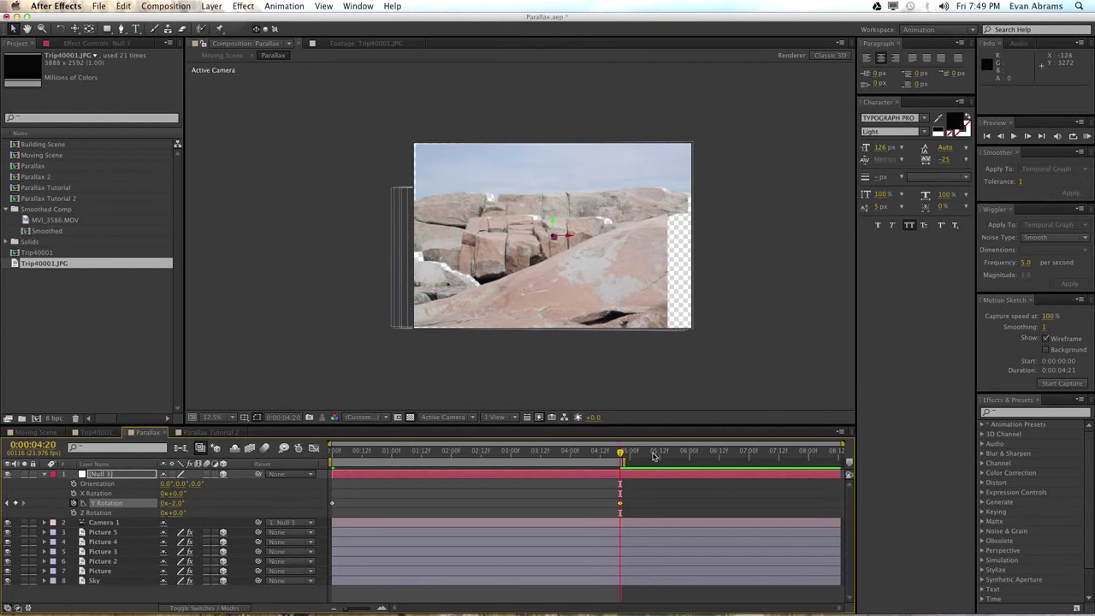
Step: Move the null's first Y Rotation keyframe to 0:00:00:20
key("Home")
left_click_drag(171, 503, 277, 493)
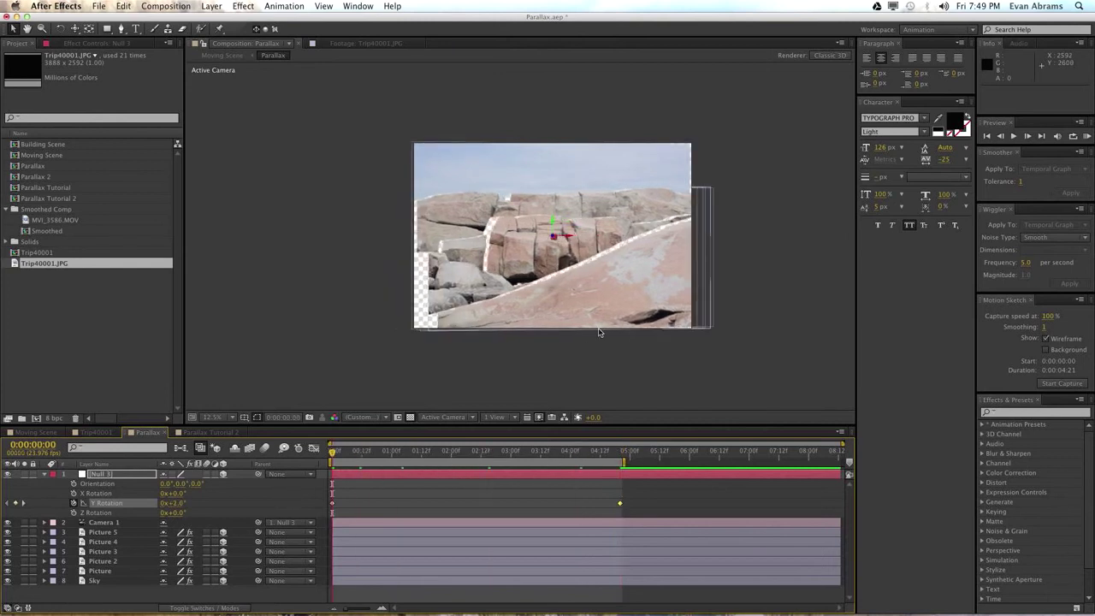
key("shift+Page_Down")
key("shift+Page_Down")
left_click_drag(331, 506, 381, 505)
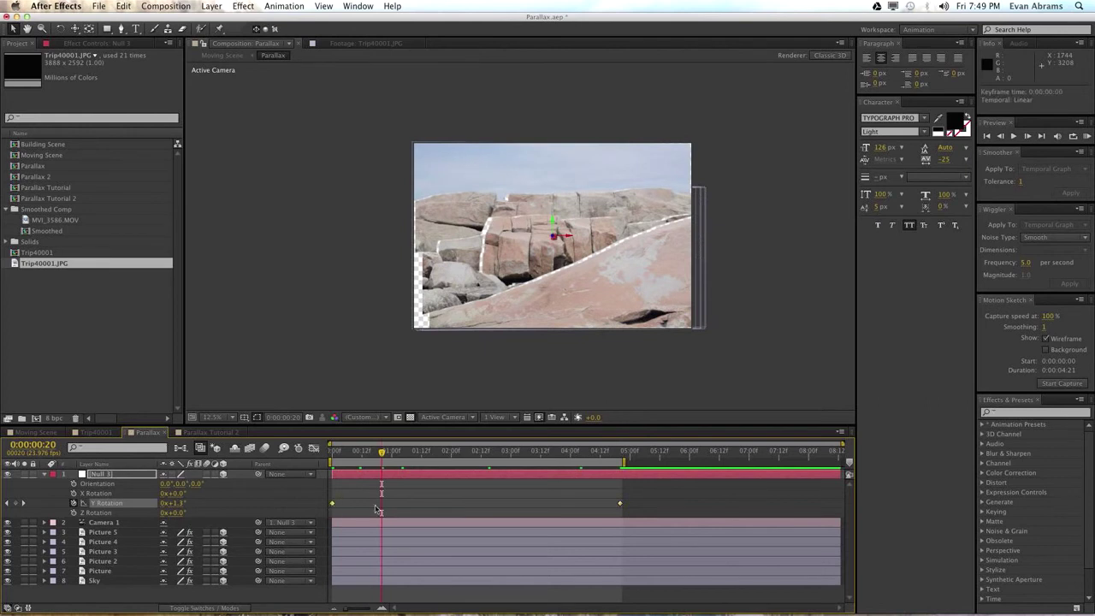
Step: Move the null's last Y Rotation keyframe to 0:00:04:00
left_click(620, 453)
key("shift+Page_Up")
key("shift+Page_Up")
key("shift+Page_Up")
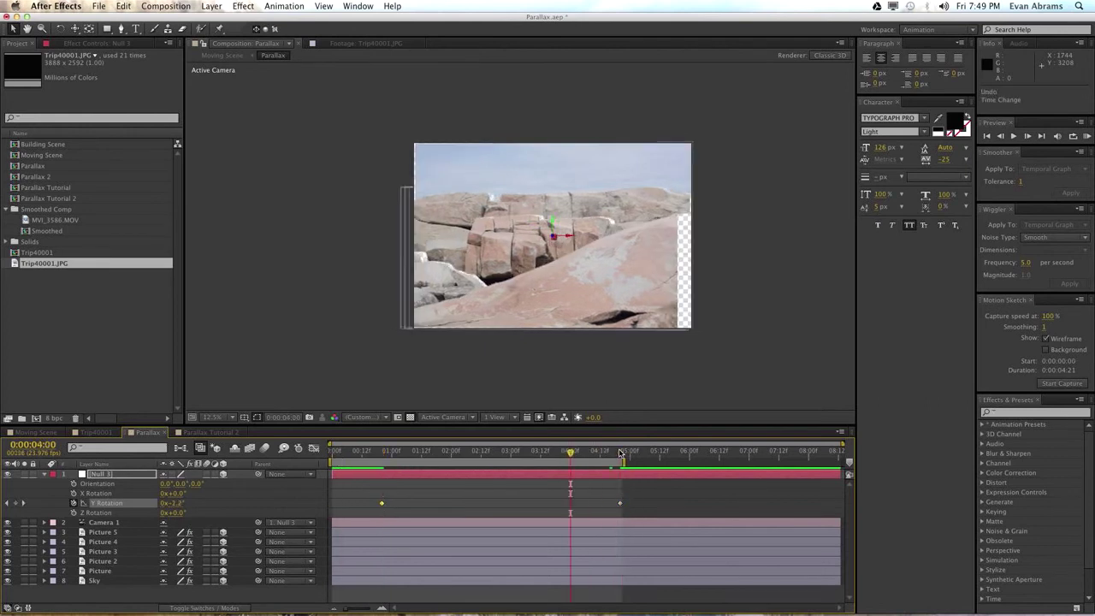
key("shift+Page_Down")
left_click_drag(619, 507, 569, 506)
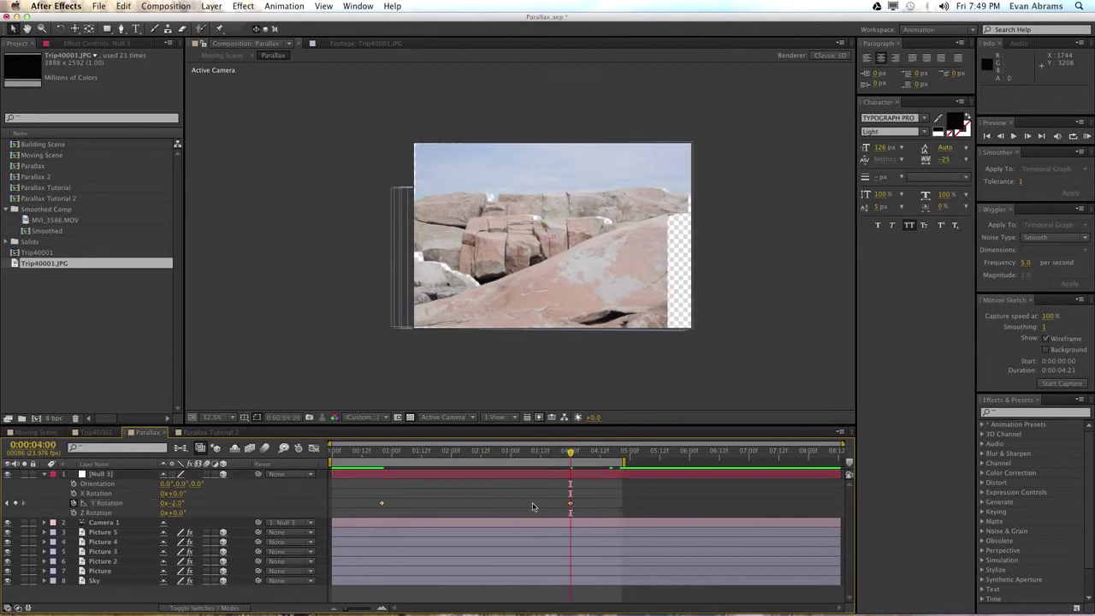
Step: Apply Easy Ease to both of the null's Y Rotation keyframes
left_click_drag(384, 510, 382, 505)
right_click(381, 505)
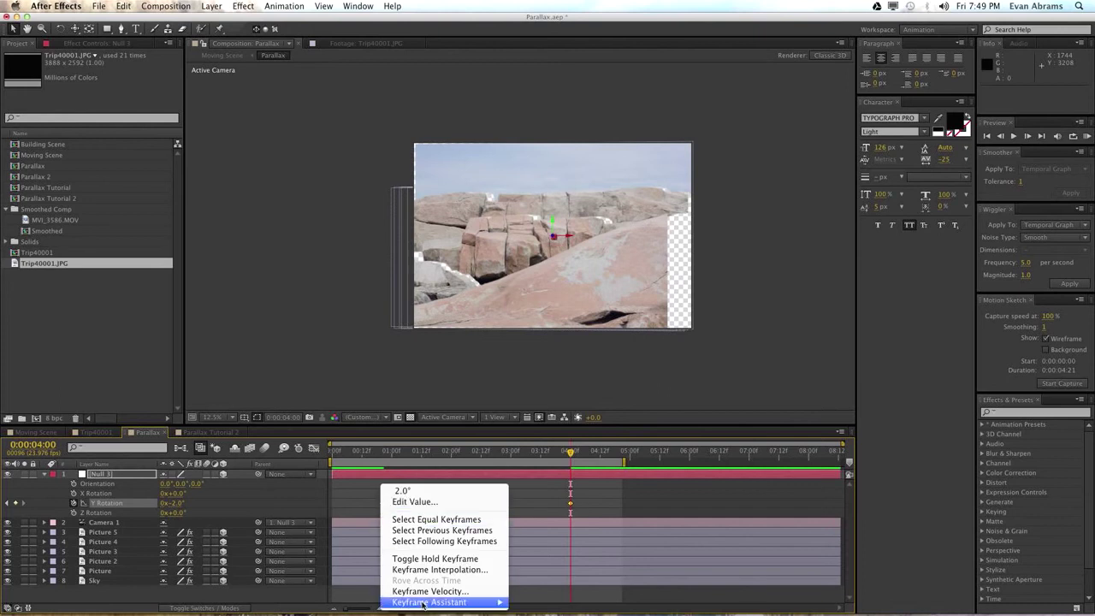
mouse_move(440, 602)
left_click(539, 537)
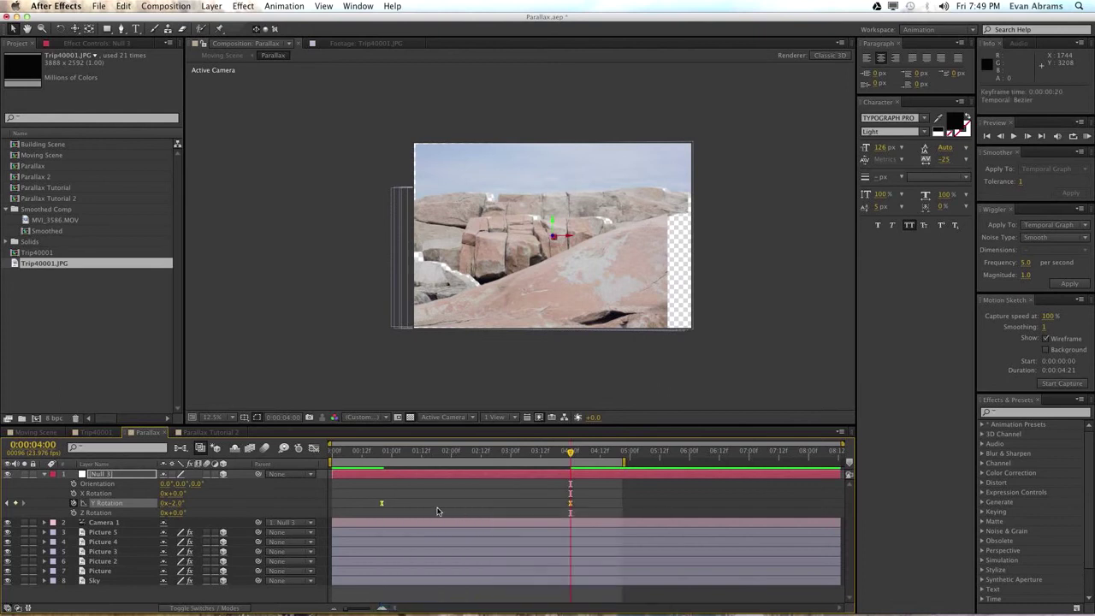
Step: Scale the foreground rock layer Picture to 119% and raise it to Y position 1158.9 to cover the frame edge gap
left_click(385, 469)
left_click(383, 455)
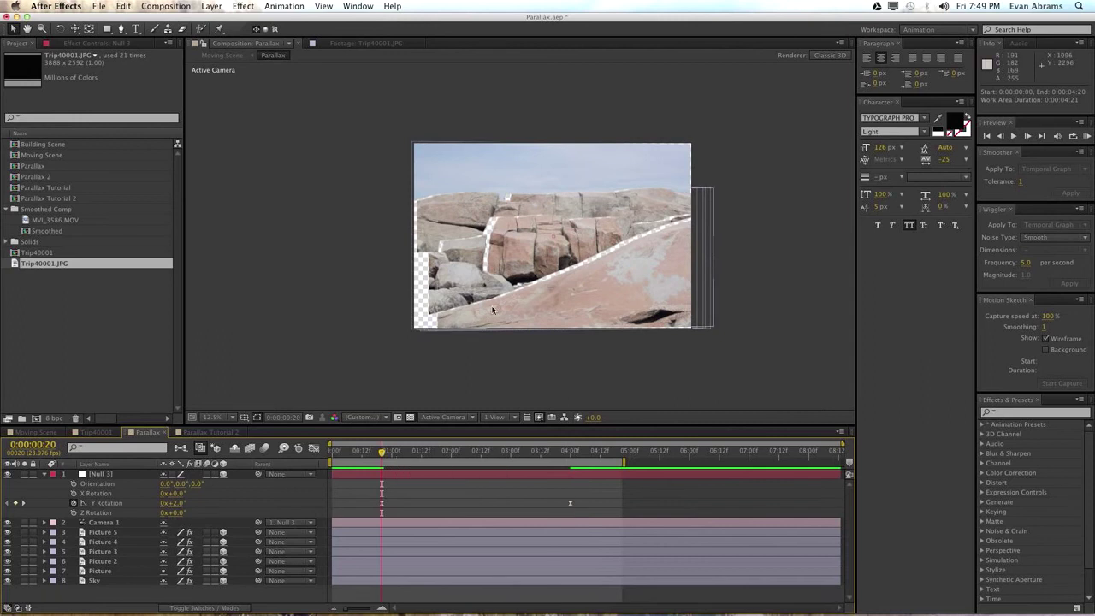
key("period")
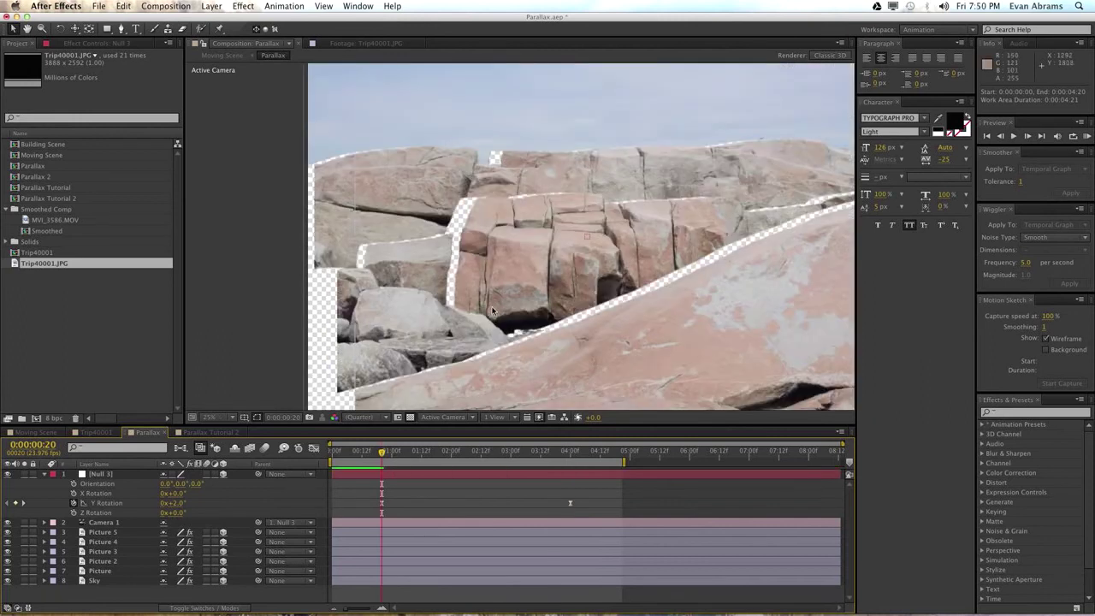
key("comma")
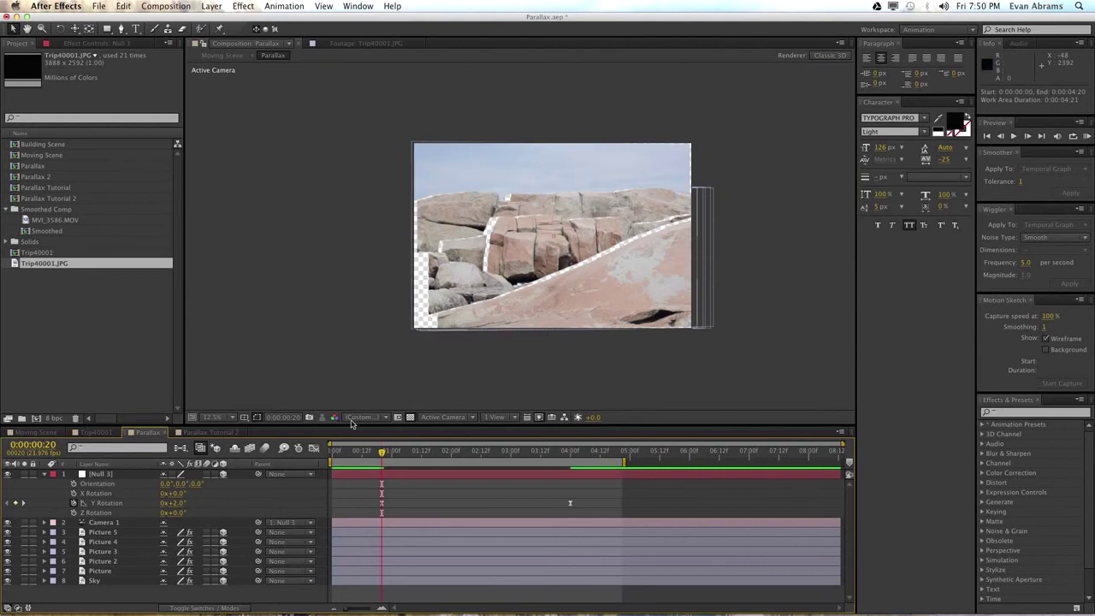
left_click(103, 570)
key("s")
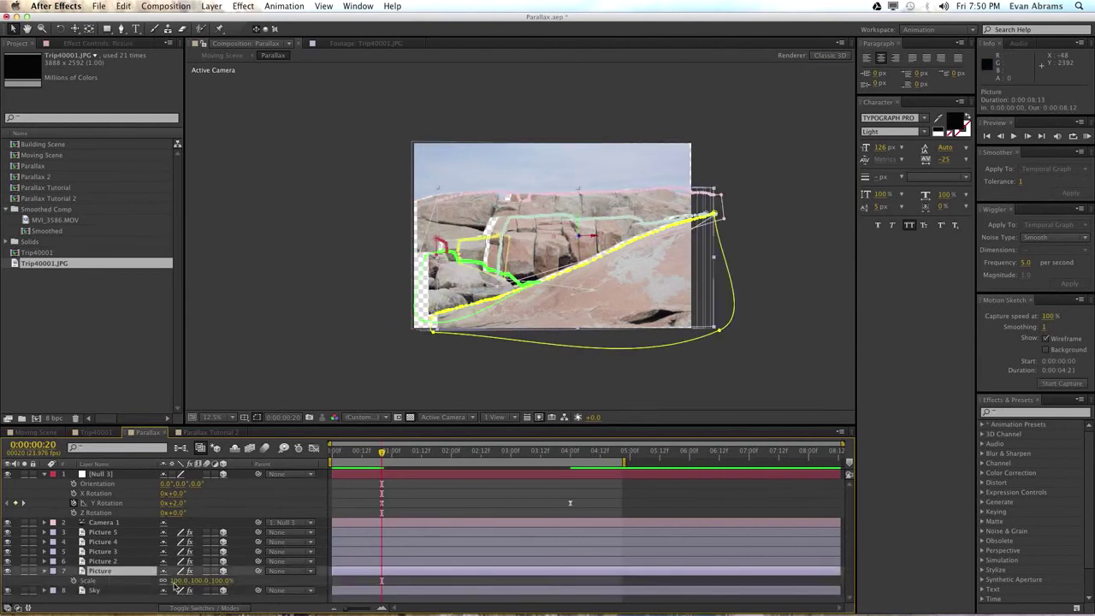
left_click_drag(175, 579, 186, 579)
left_click_drag(649, 290, 650, 281)
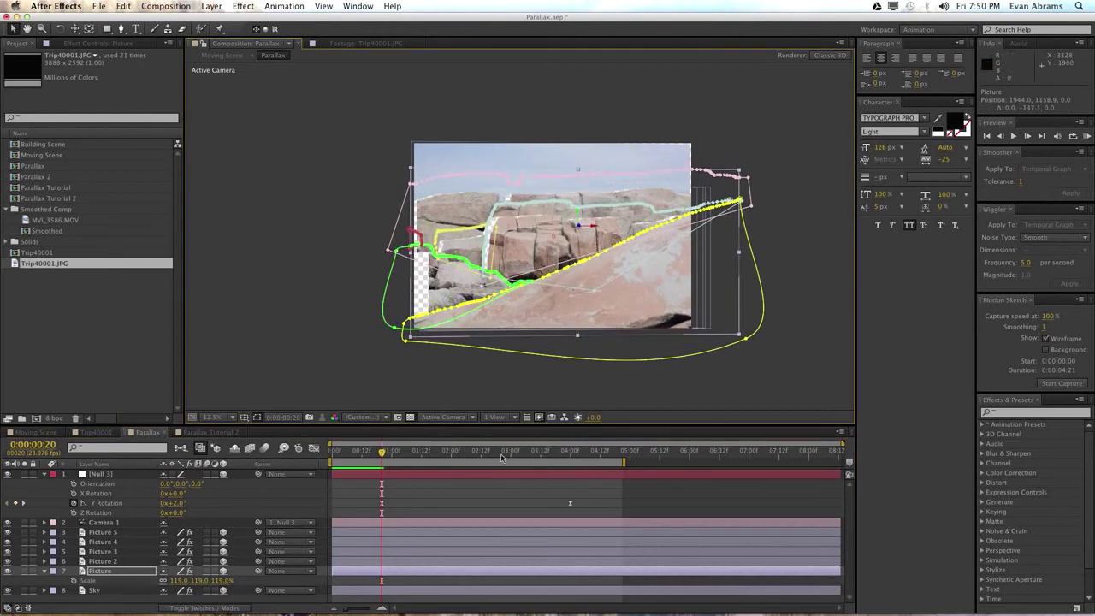
mouse_move(351, 454)
left_mouse_down()
mouse_move(608, 454)
mouse_move(332, 460)
left_mouse_up()
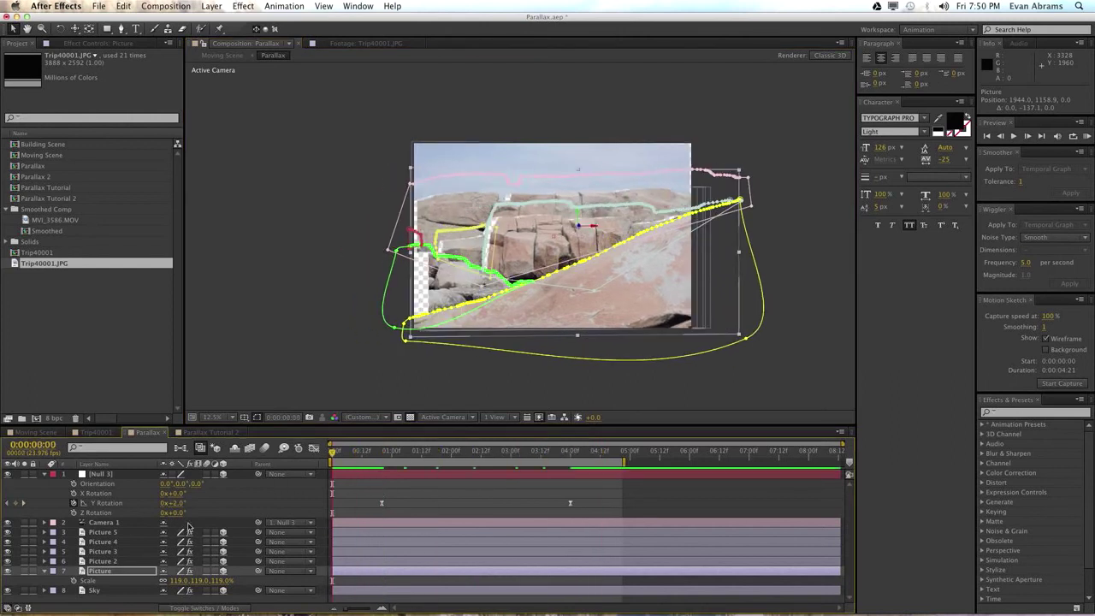
Step: Scale the Picture 2 layer up to 136% and check its coverage across the camera rotation
left_click(120, 561)
key("s")
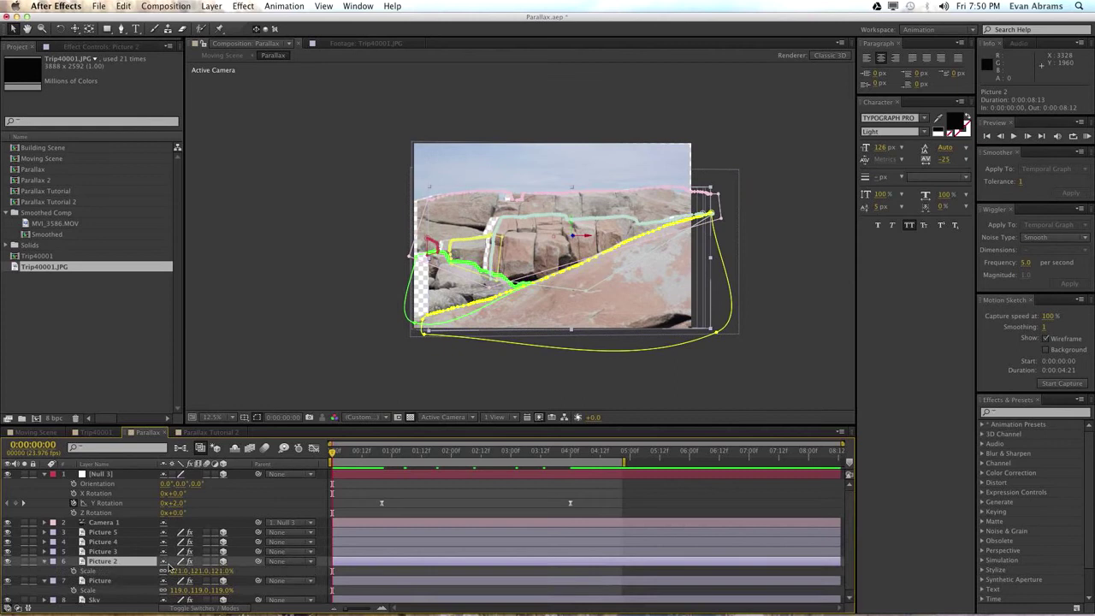
left_click_drag(205, 575, 213, 568)
left_click_drag(359, 454, 332, 462)
Step: Scale the Picture 3 layer up to 154% and check its coverage through the end of the rotation
left_click(120, 551)
key("s")
left_click_drag(179, 561, 192, 561)
left_click_drag(420, 456, 617, 456)
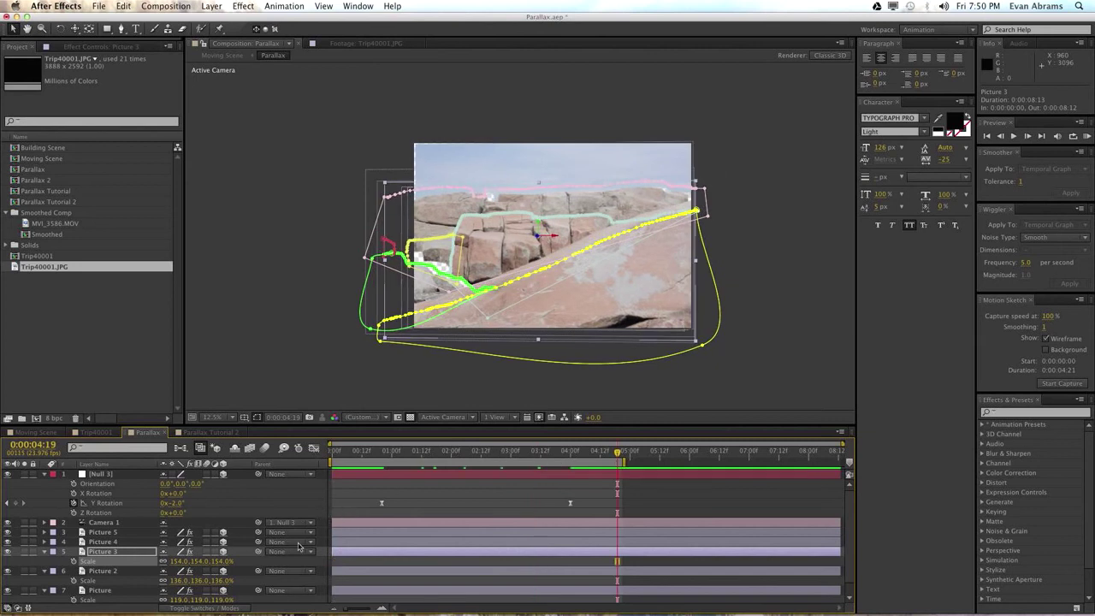
Step: Scale the Picture 4 layer up to 190%, checking its coverage at the start of the rotation
left_click(133, 543)
key("s")
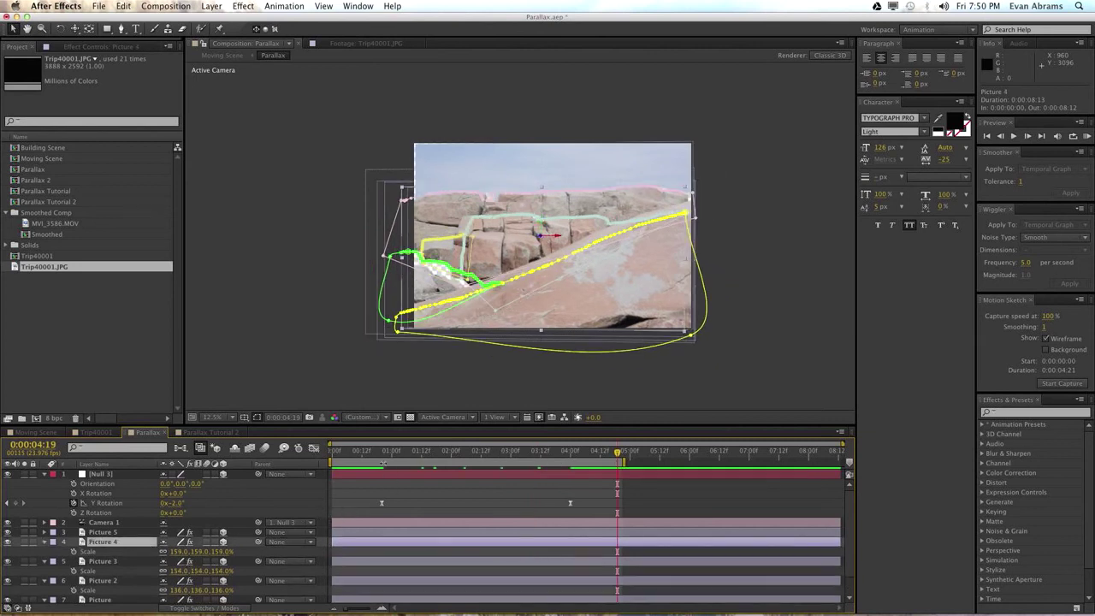
left_click_drag(370, 456, 338, 456)
mouse_move(175, 552)
left_mouse_down()
mouse_move(199, 551)
mouse_move(212, 571)
mouse_move(190, 542)
mouse_move(200, 543)
mouse_move(189, 544)
left_mouse_up()
Step: Scale the Picture 5 layer up to 207% and check its coverage across the rotation
left_click(133, 532)
key("s")
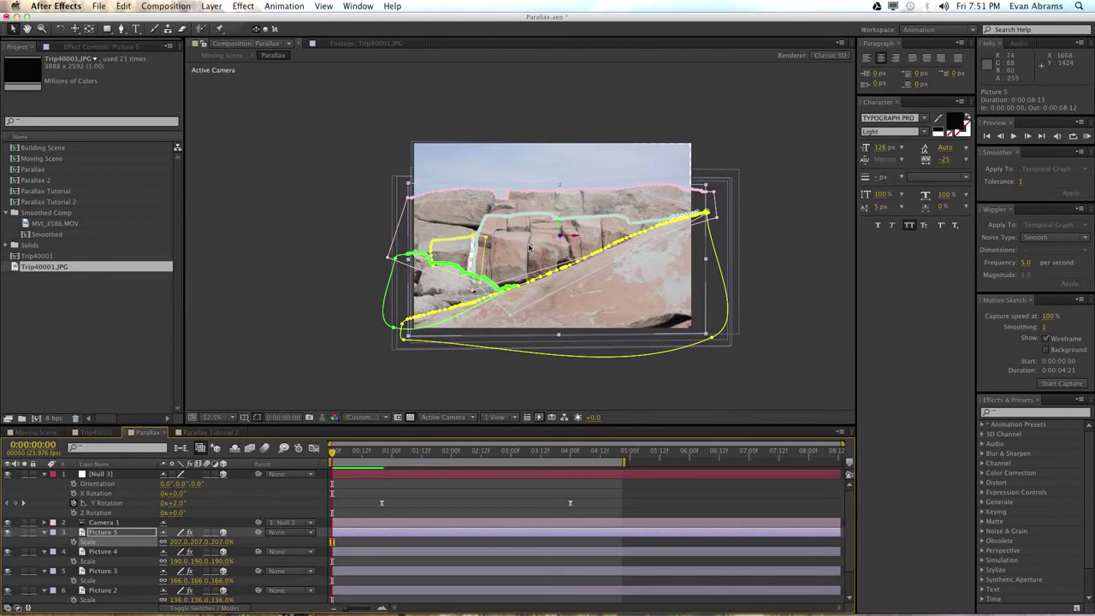
left_click_drag(479, 455, 454, 467)
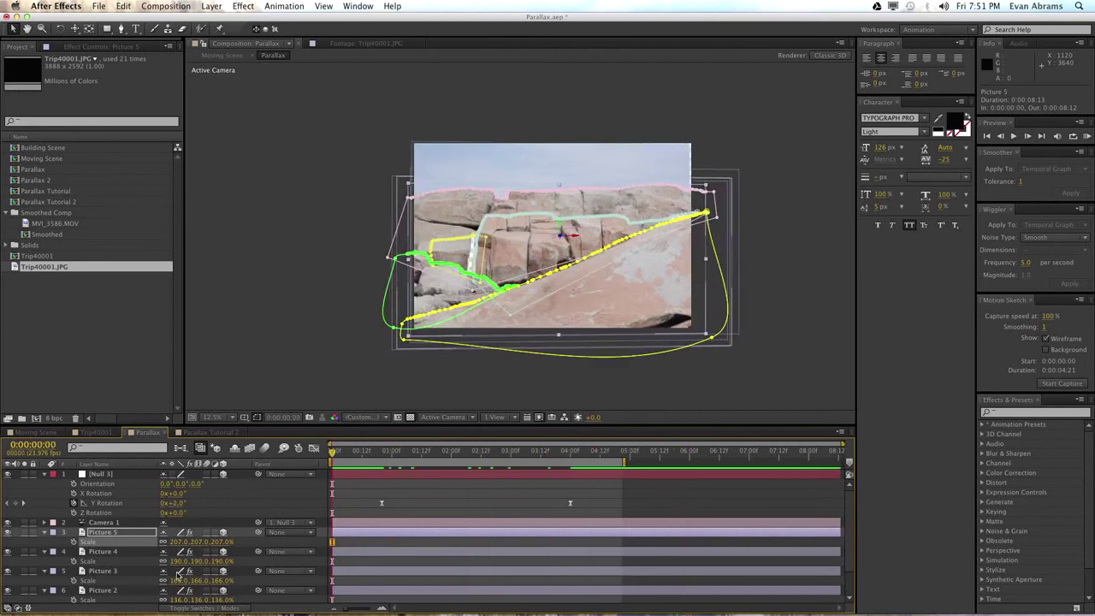
Step: Move the Sky layer to Y position 1980.3, enlarge it to 348%, and preview the camera rotation
scroll(112, 603, "down", 2)
left_click(112, 603)
left_click_drag(567, 166, 565, 188)
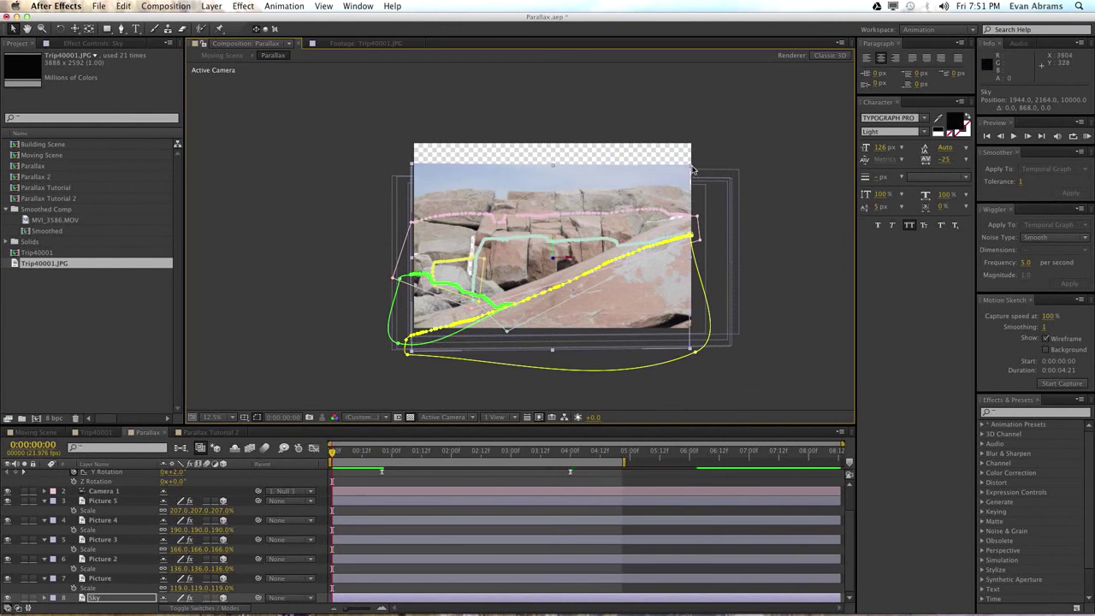
left_click_drag(694, 168, 627, 164)
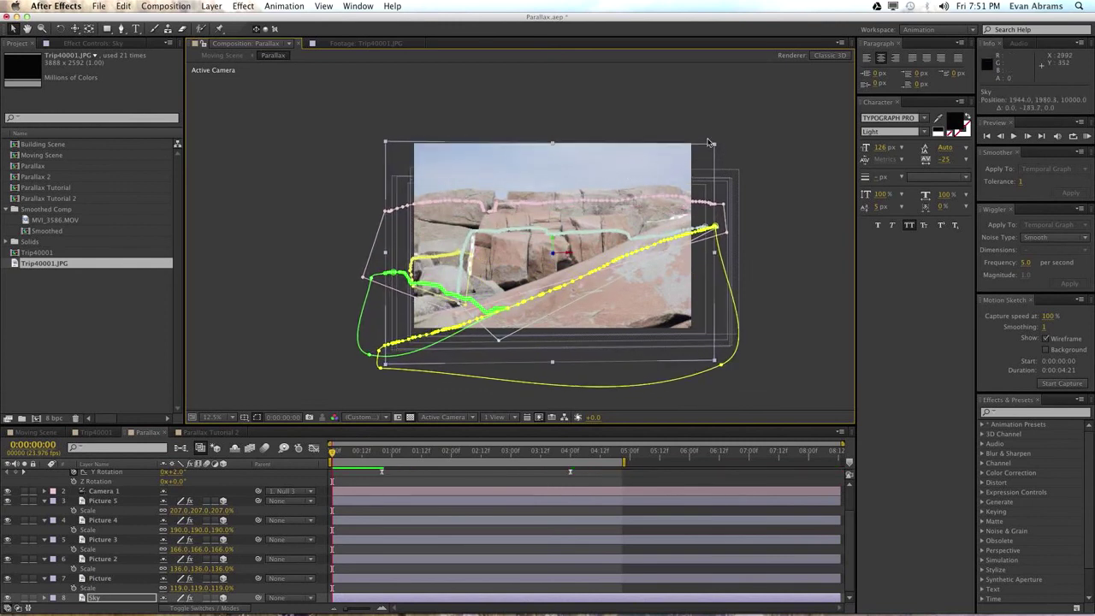
left_click_drag(715, 141, 719, 140)
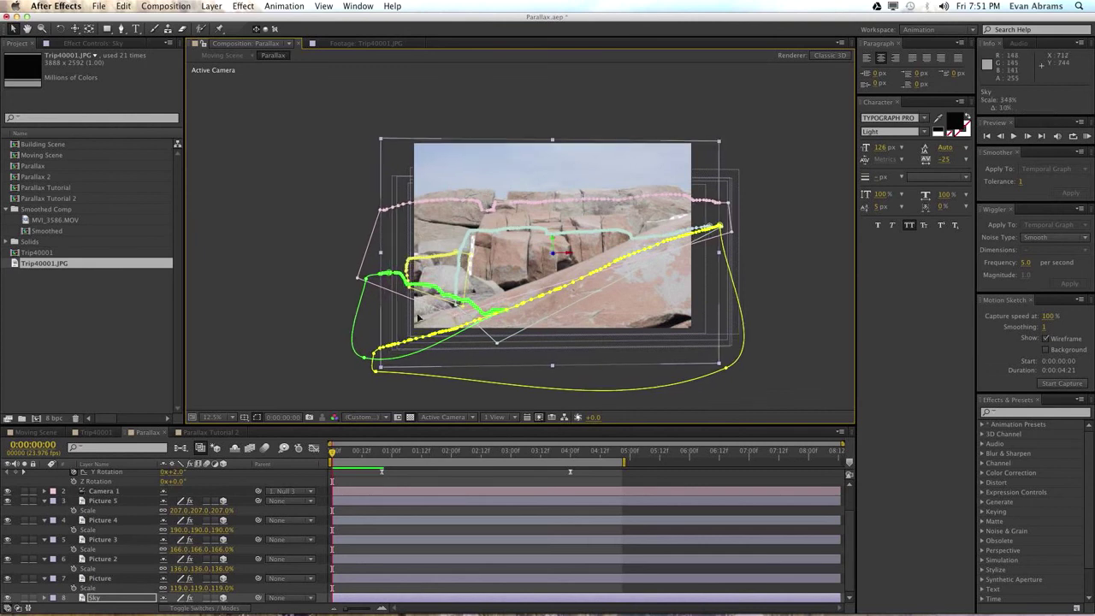
left_click_drag(363, 453, 694, 458)
key("KP_0")
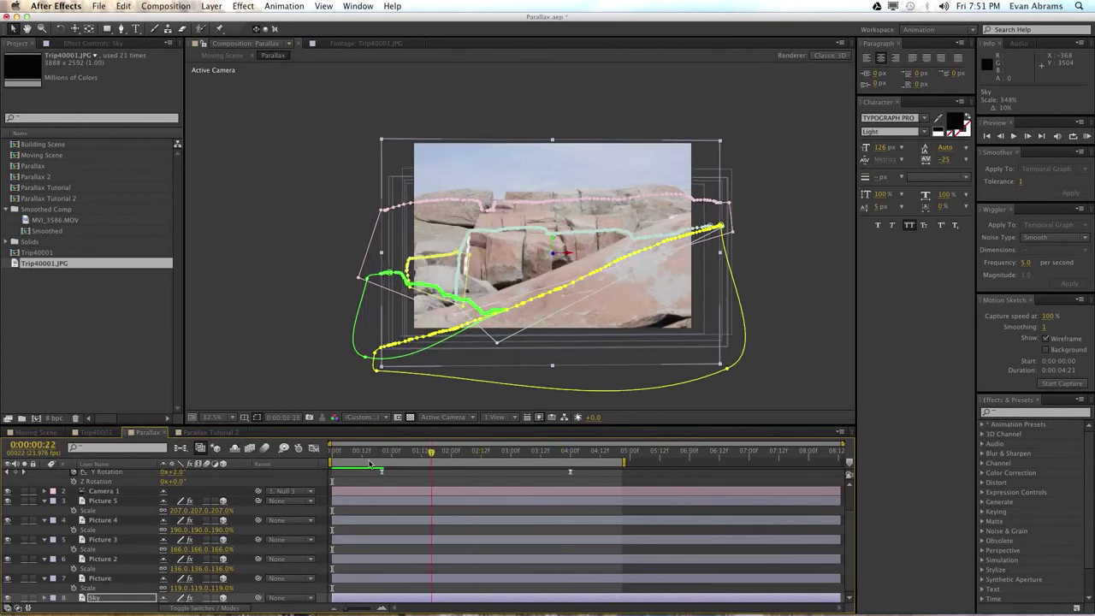
Step: Reposition the Picture 2 layer to about 1967, 1249, 999 against the neighbouring rocks
key("period")
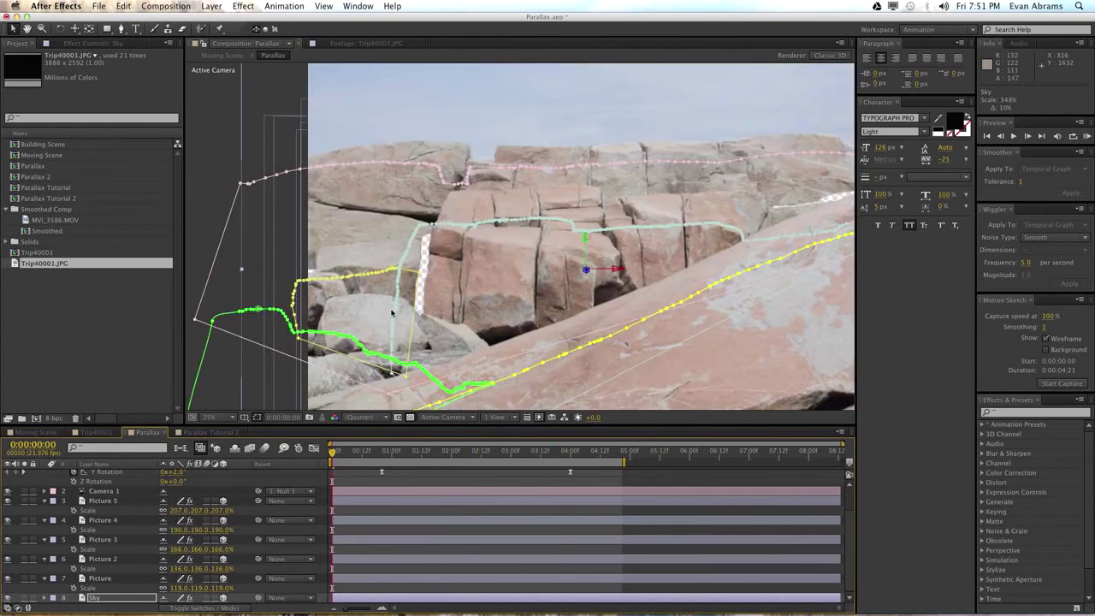
left_click(112, 560)
left_click_drag(323, 332, 329, 323)
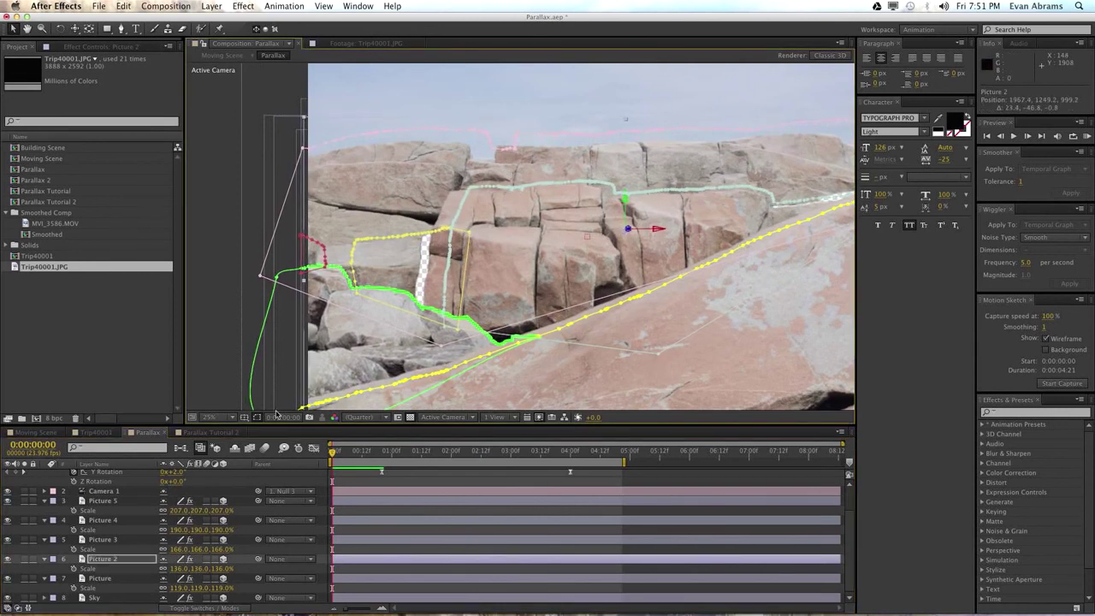
Step: Adjust the Picture 3 layer's position and shift the Picture 4 layer to about 2110, 1247, 2994 to close the gap beside the central rocks
left_click(110, 544)
left_click_drag(384, 252, 384, 257)
left_click(107, 520)
left_click_drag(639, 154, 653, 150)
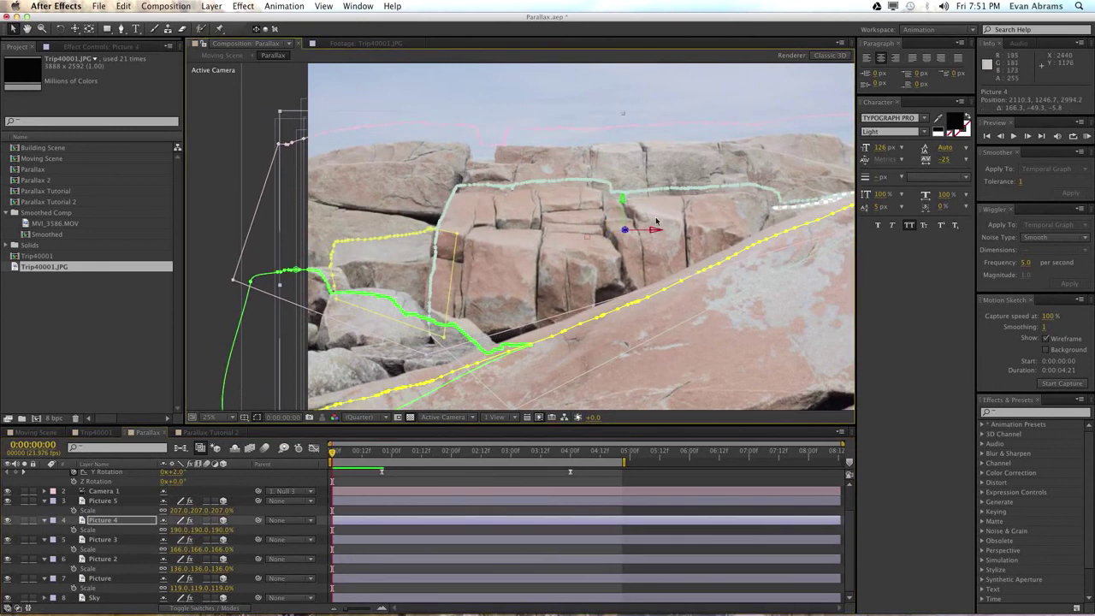
left_click_drag(658, 233, 655, 232)
Step: Enlarge the Picture 3 layer to 173%, place it at about 2075, 1198, 1995, and check the opening frames
left_click(128, 541)
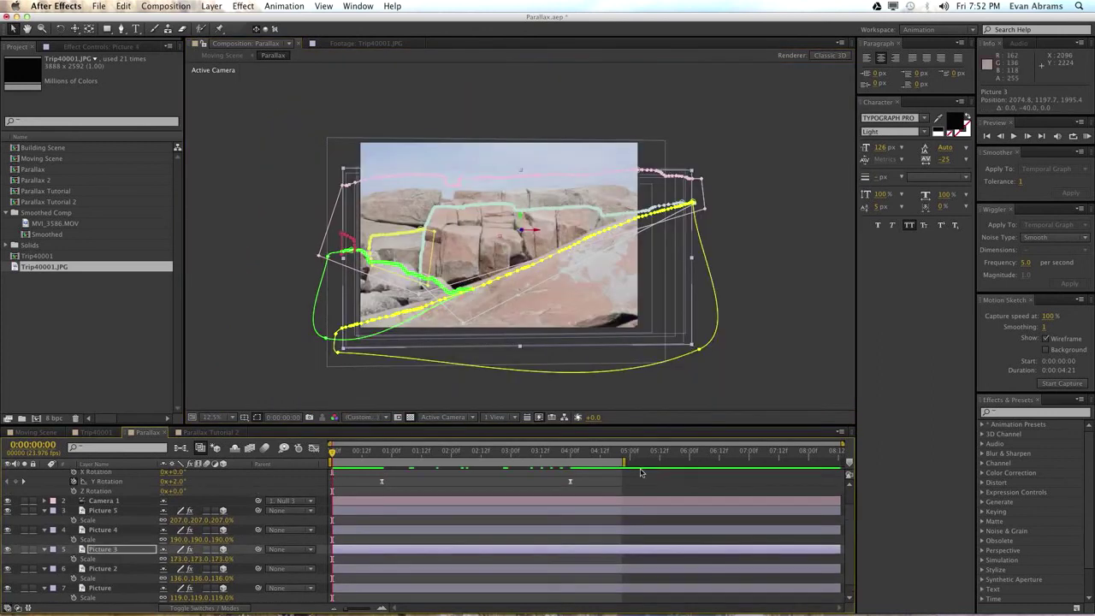
left_click(662, 473)
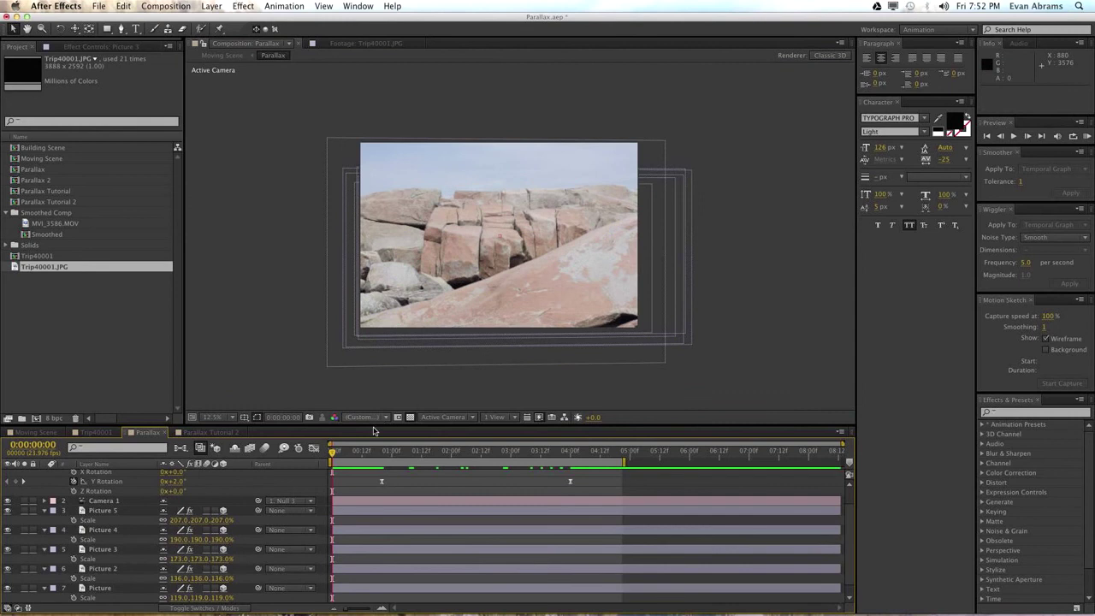
left_click_drag(347, 454, 343, 476)
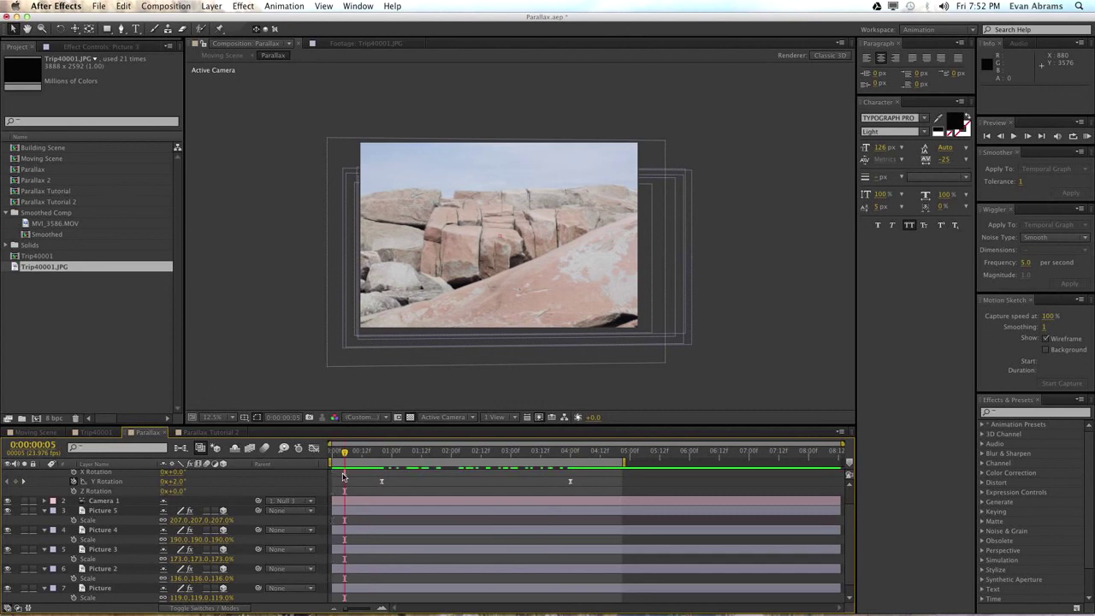